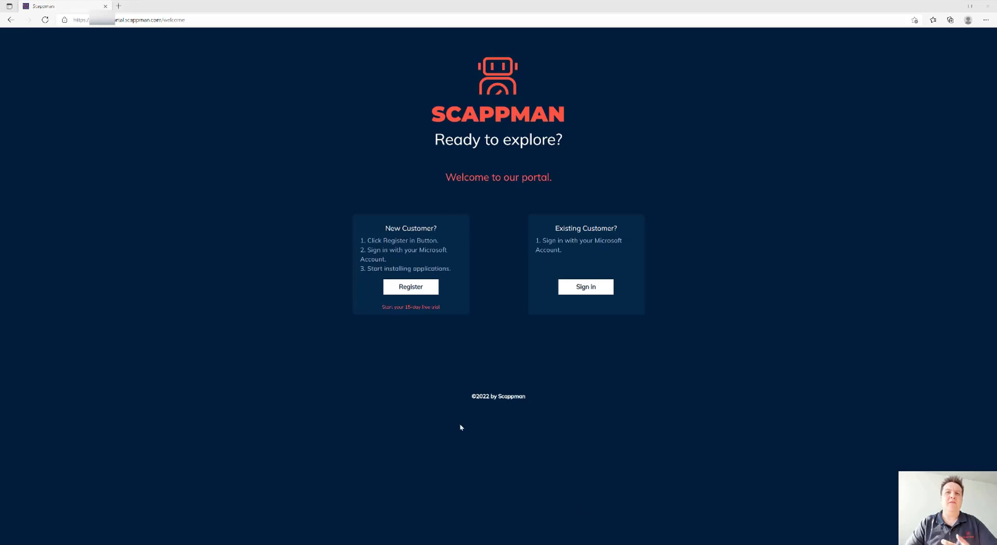
- Register with the Microsoft admin account and accept the requested basic profile permissions
{"action": "left_click", "coordinate": [410, 289]}
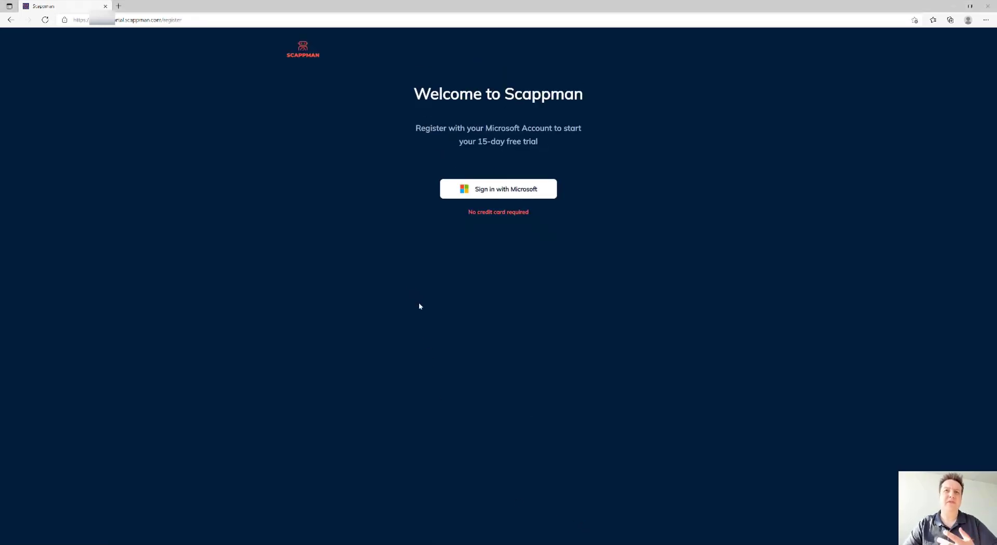
{"action": "left_click", "coordinate": [501, 192]}
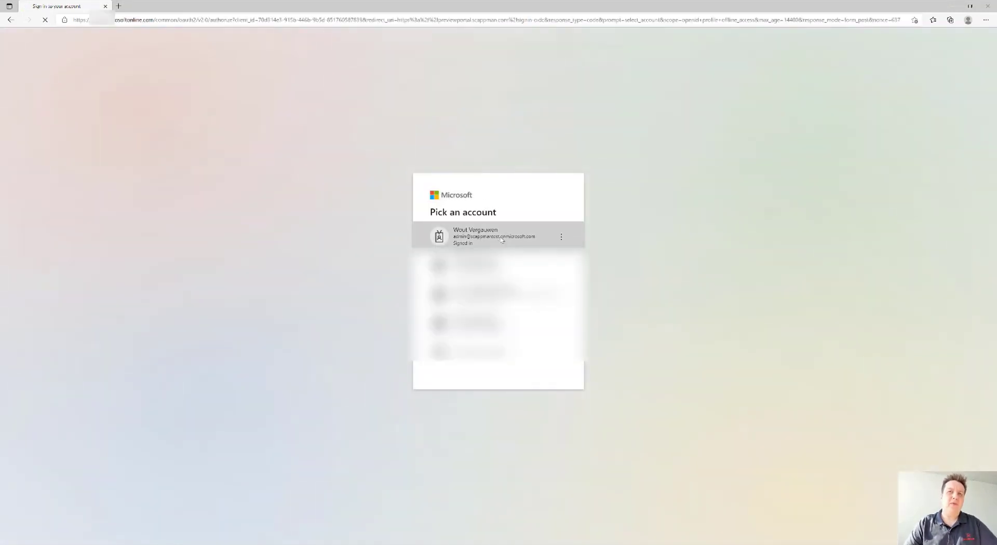
{"action": "left_click", "coordinate": [501, 237]}
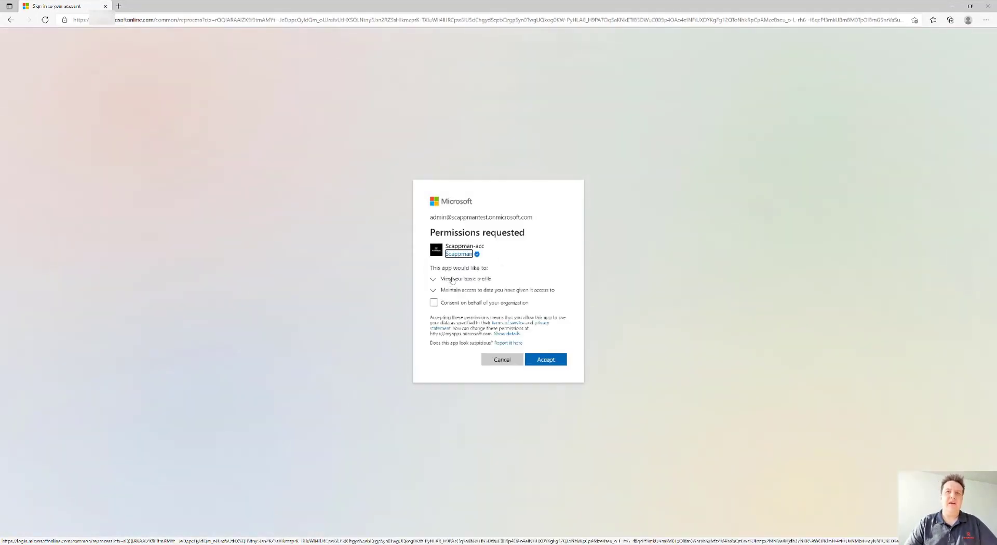
{"action": "left_click_drag", "start_coordinate": [451, 280], "coordinate": [500, 283]}
{"action": "left_click", "coordinate": [543, 374]}
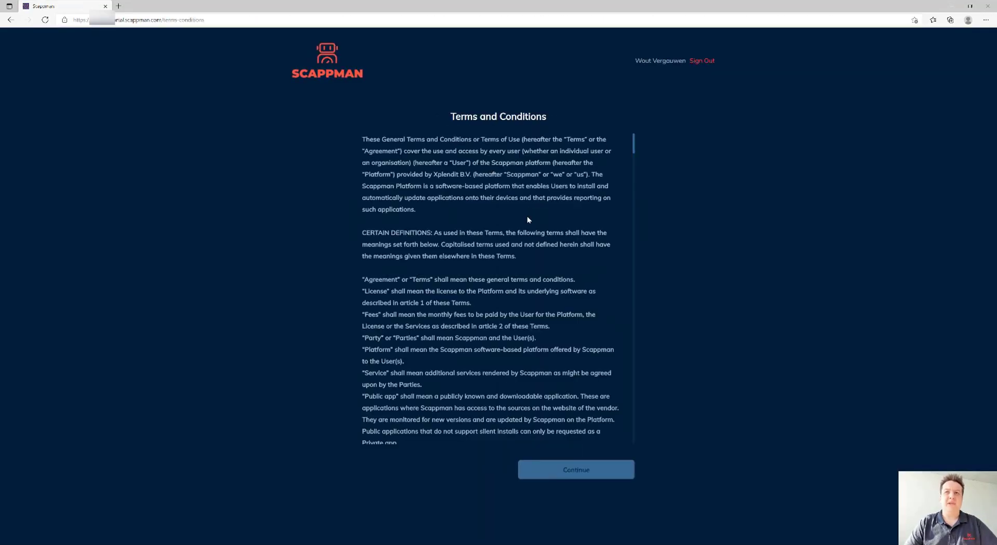
- Agree to Scappman's Terms and Conditions and start granting Microsoft 365 admin consent
{"action": "scroll", "coordinate": [525, 249], "scroll_direction": "down", "scroll_amount": 20}
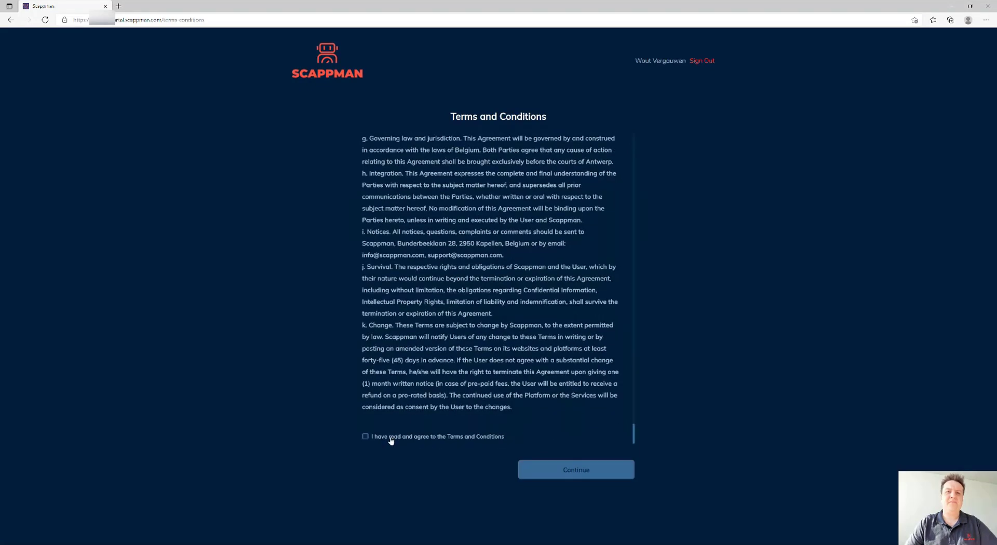
{"action": "left_click", "coordinate": [391, 440]}
{"action": "left_click", "coordinate": [564, 467]}
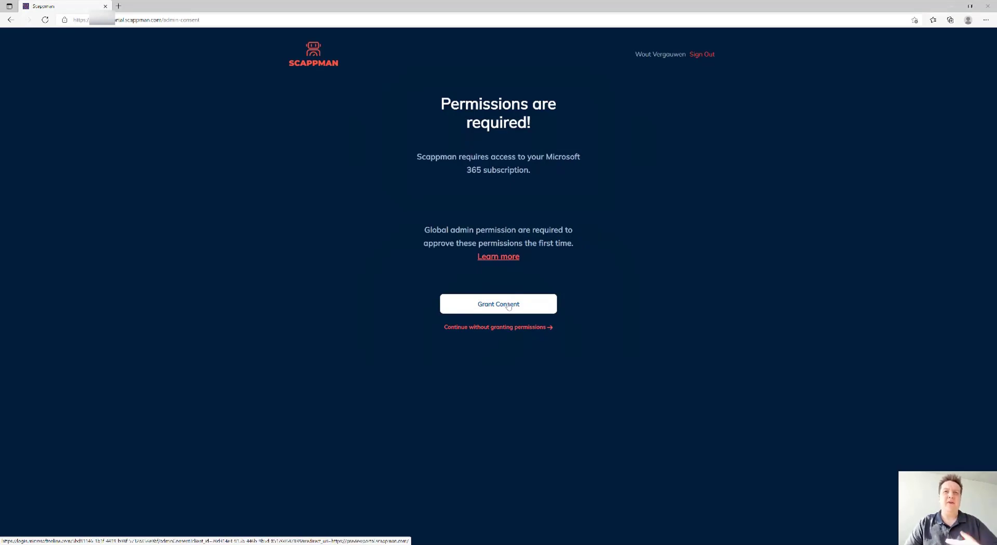
{"action": "left_click", "coordinate": [509, 307]}
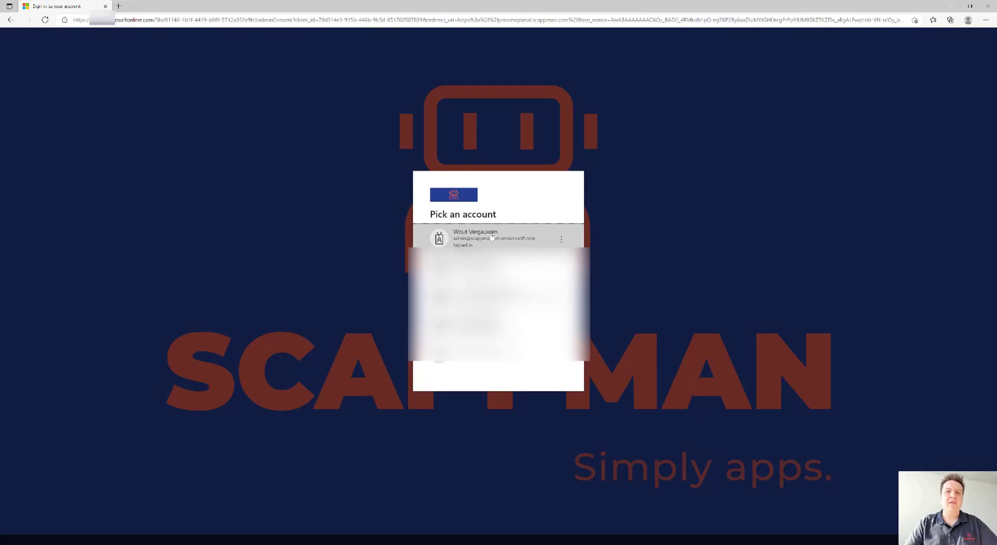
- Review the Intune apps, Intune devices, group memberships and Create groups permissions, then accept them
{"action": "left_click", "coordinate": [508, 243]}
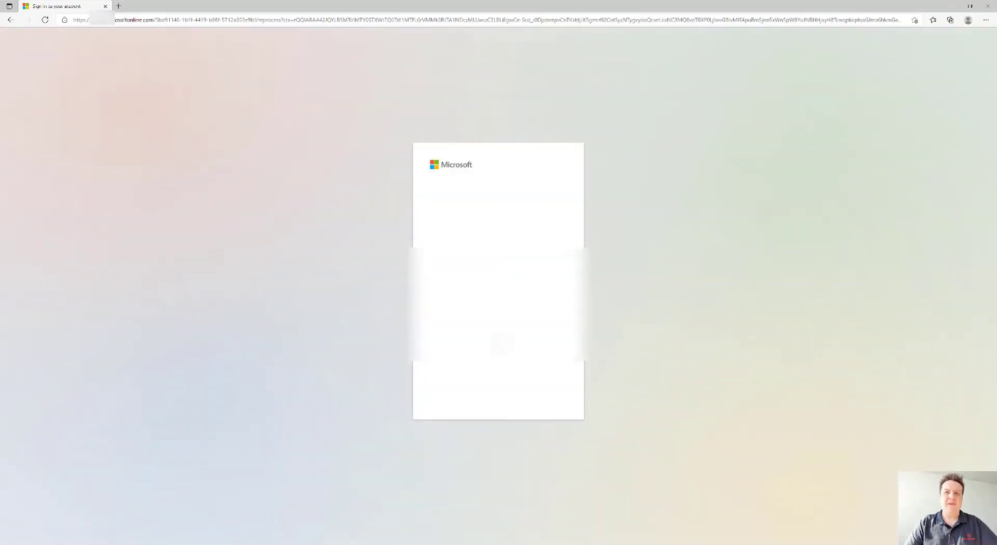
{"action": "left_click_drag", "start_coordinate": [486, 287], "coordinate": [541, 289]}
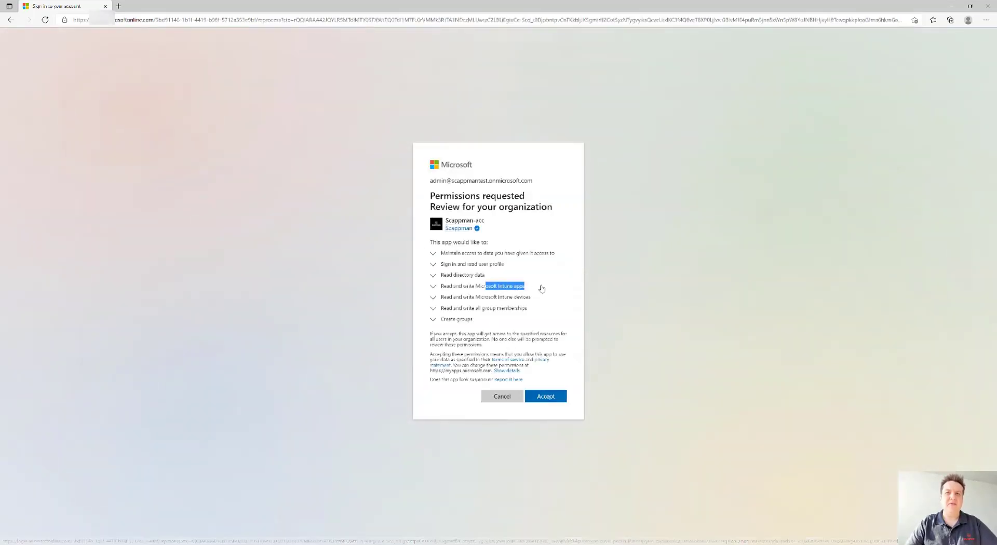
{"action": "left_click", "coordinate": [541, 289]}
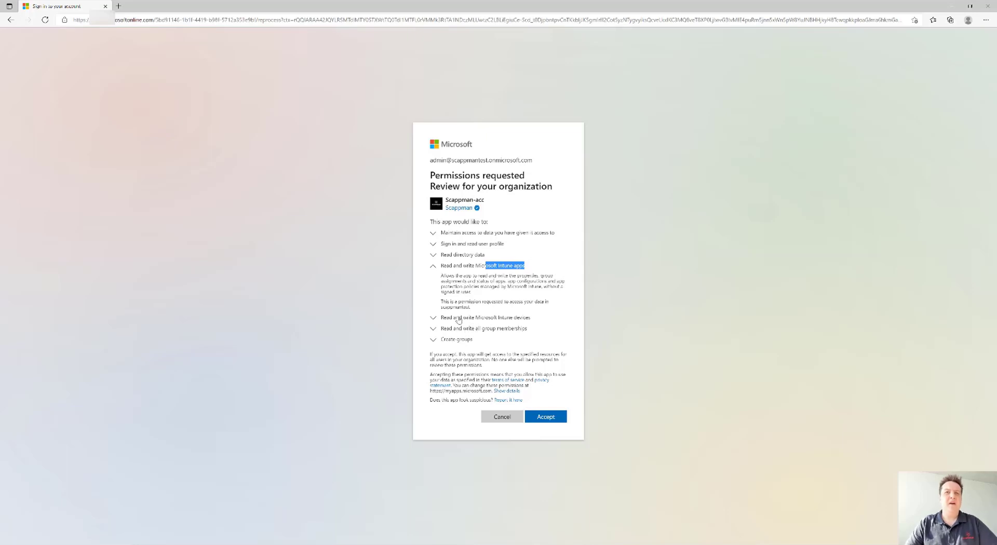
{"action": "left_click_drag", "start_coordinate": [458, 320], "coordinate": [547, 320]}
{"action": "left_click", "coordinate": [547, 321]}
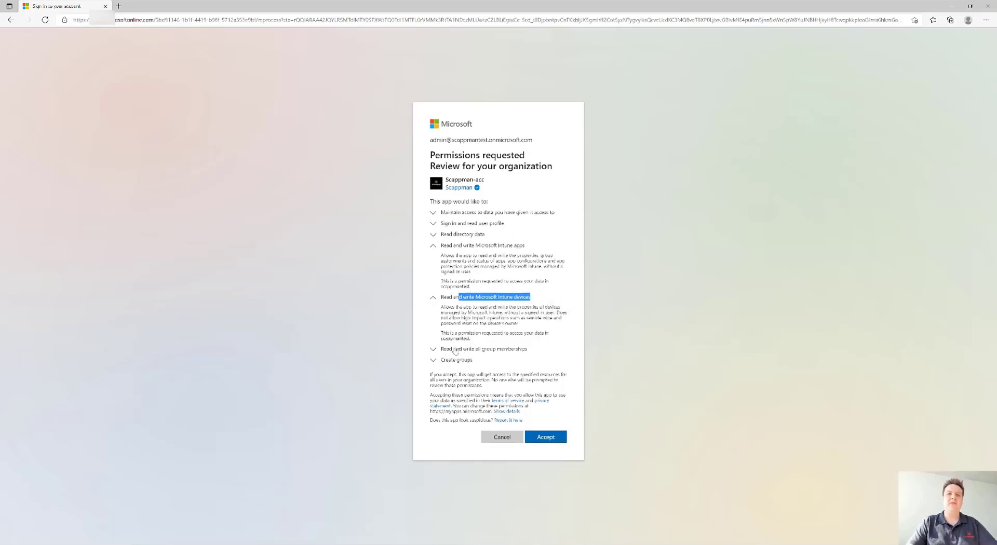
{"action": "left_click_drag", "start_coordinate": [453, 351], "coordinate": [535, 356]}
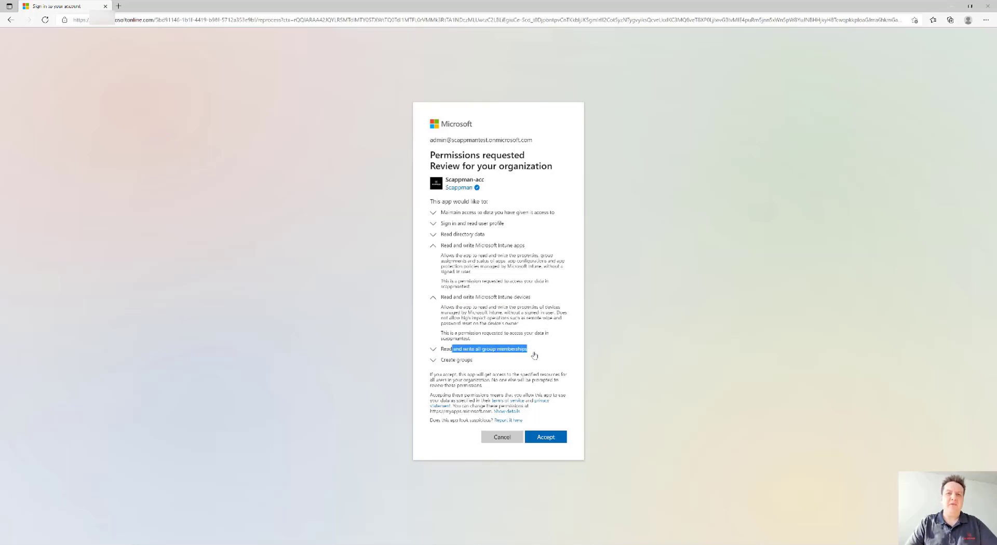
{"action": "left_click", "coordinate": [534, 356]}
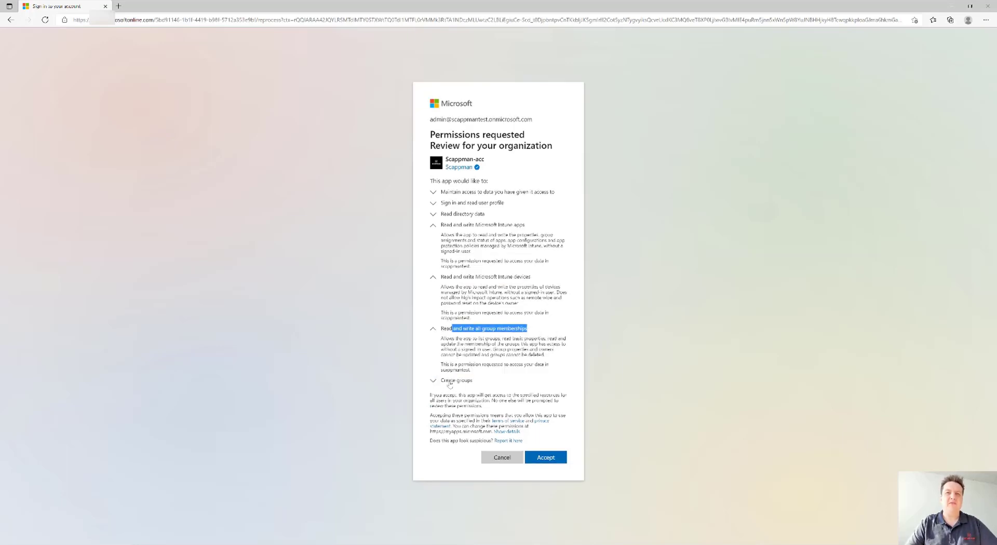
{"action": "left_click_drag", "start_coordinate": [448, 382], "coordinate": [474, 381]}
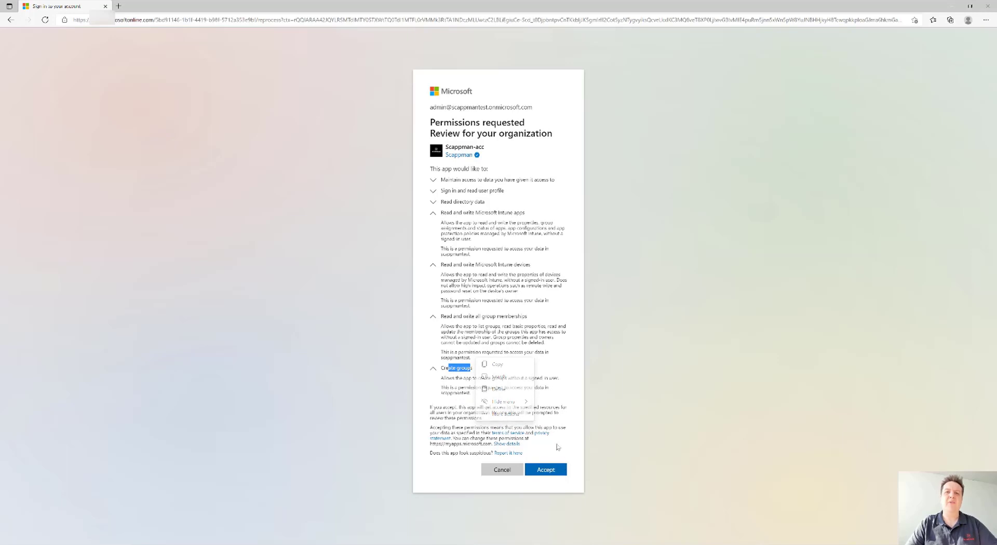
{"action": "left_click", "coordinate": [560, 420]}
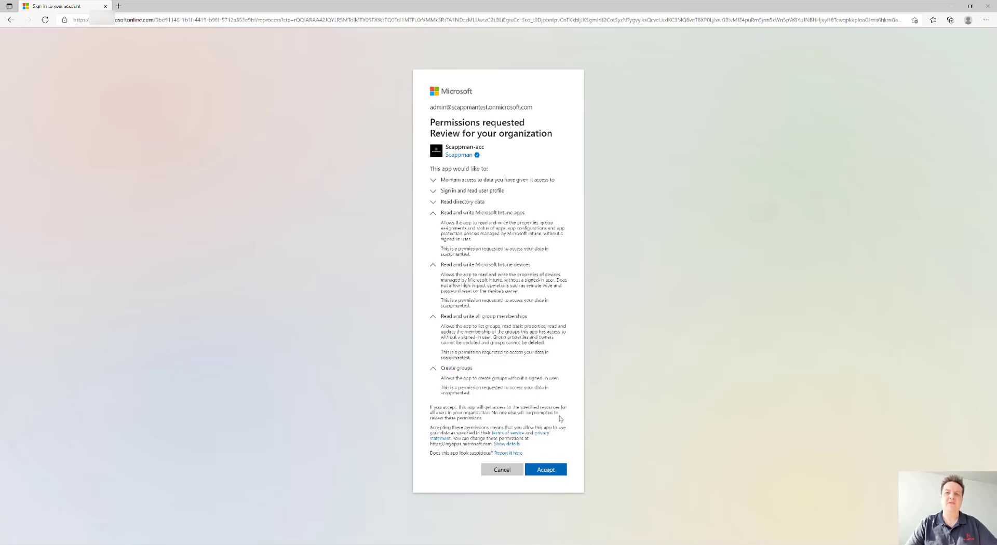
{"action": "left_click", "coordinate": [546, 470]}
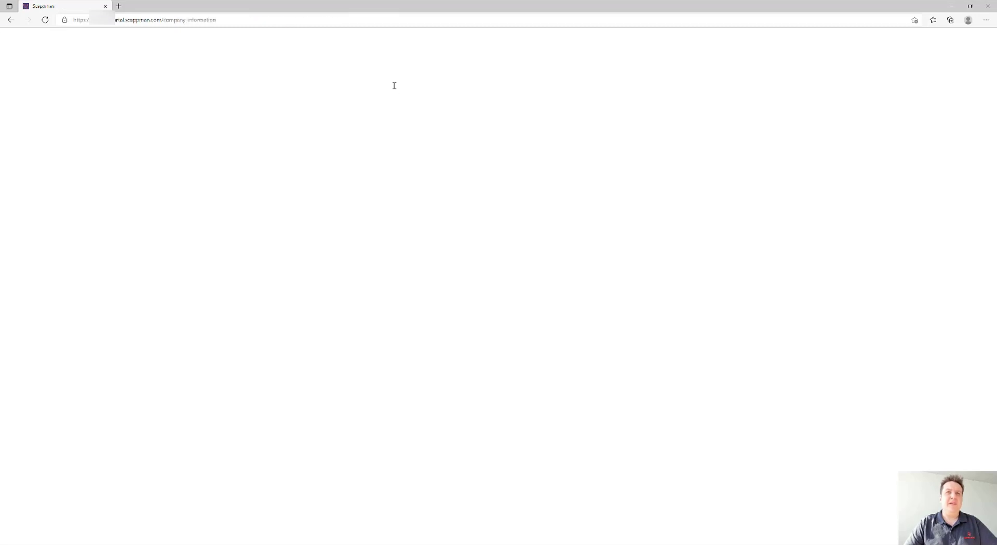
- Submit the company information with company name 'demo'
{"action": "type", "text": "demo"}
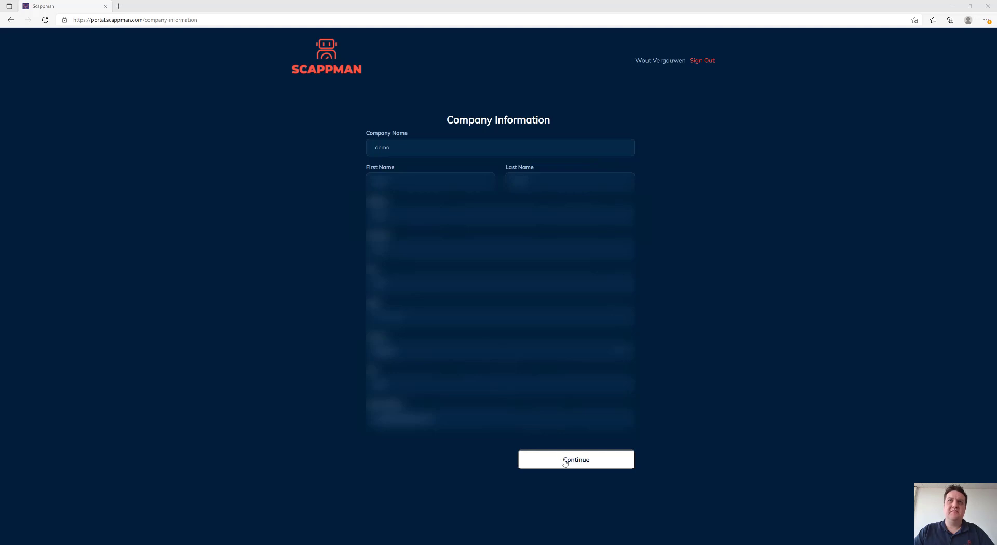
{"action": "left_click", "coordinate": [564, 462]}
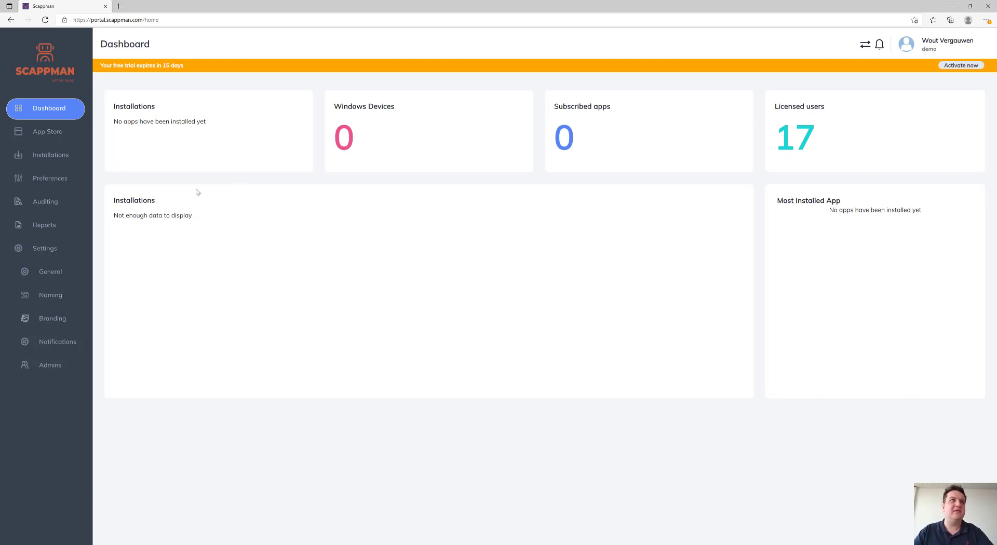
- Browse the App Store's 637 apps and open Adobe Acrobat Reader DC's details
{"action": "left_click", "coordinate": [55, 134]}
{"action": "left_click_drag", "start_coordinate": [178, 94], "coordinate": [213, 82]}
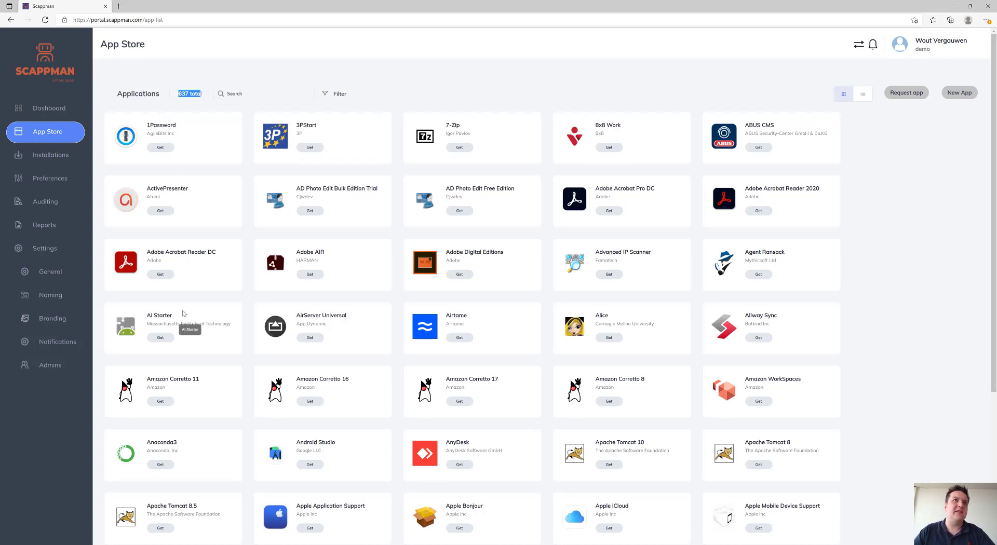
{"action": "left_click", "coordinate": [161, 276]}
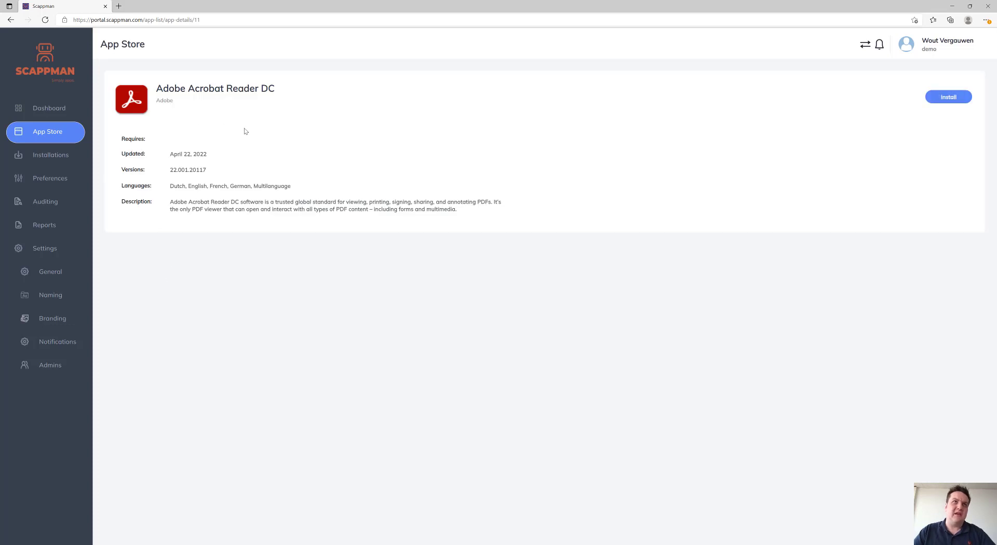
- Set the Adobe Acrobat Reader DC install language to English and proceed to assignments
{"action": "left_click", "coordinate": [945, 99]}
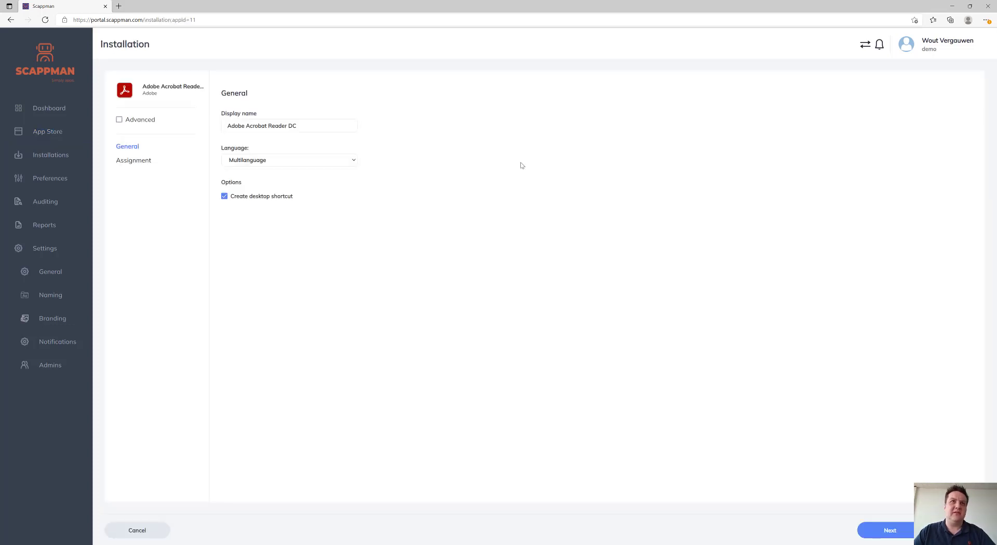
{"action": "left_click", "coordinate": [252, 161]}
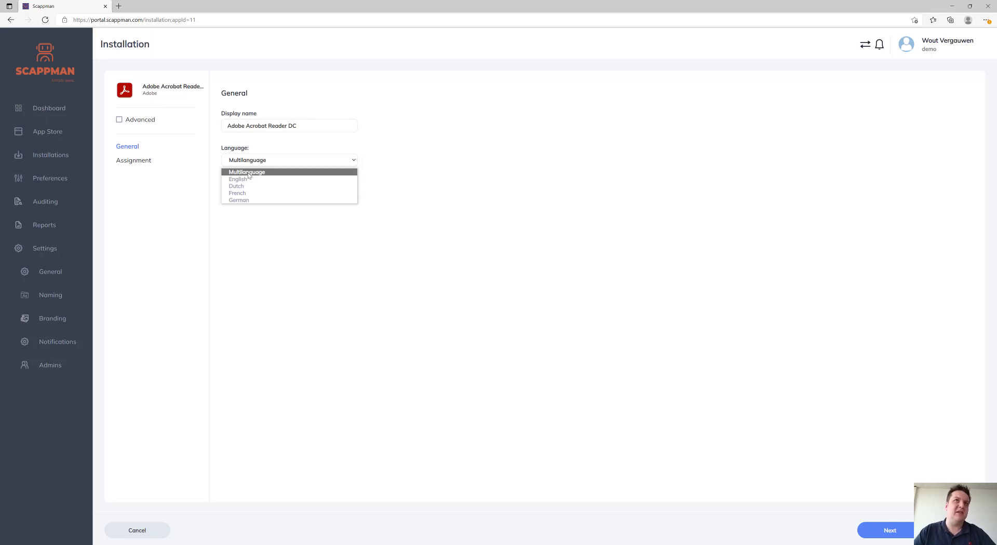
{"action": "left_click", "coordinate": [247, 179]}
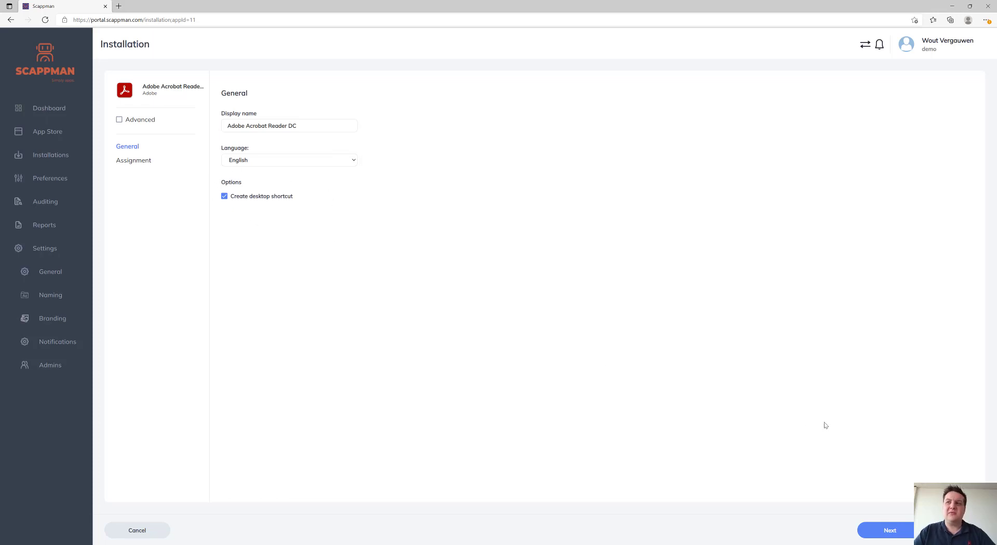
{"action": "left_click", "coordinate": [904, 535]}
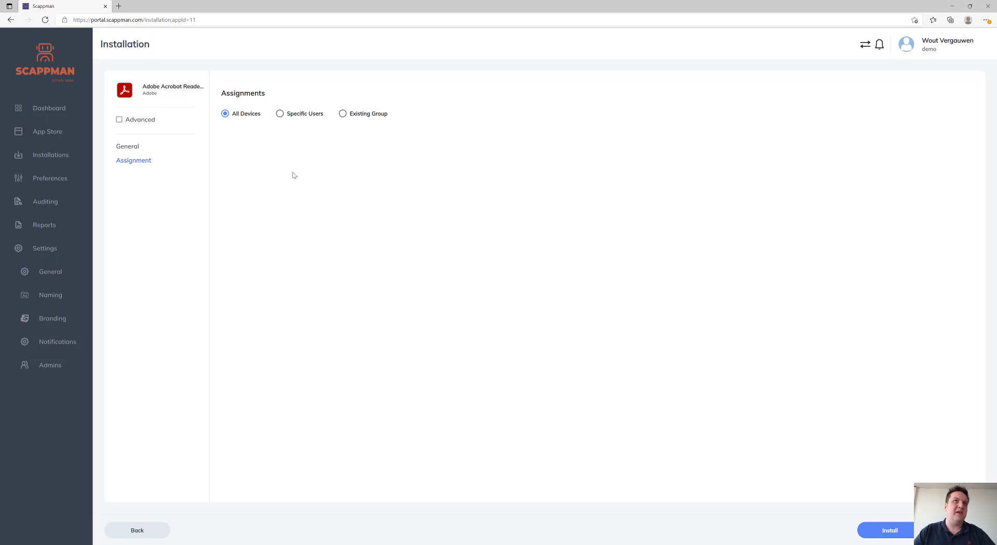
- Assign Adobe Acrobat Reader DC to the first two specific users and create the installation
{"action": "left_click", "coordinate": [301, 115]}
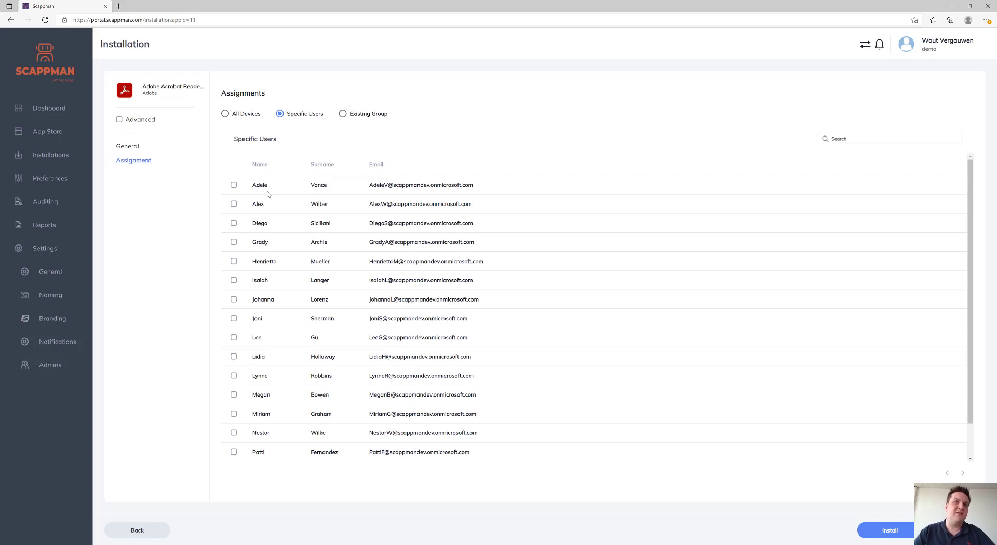
{"action": "left_click", "coordinate": [233, 185]}
{"action": "left_click", "coordinate": [234, 204]}
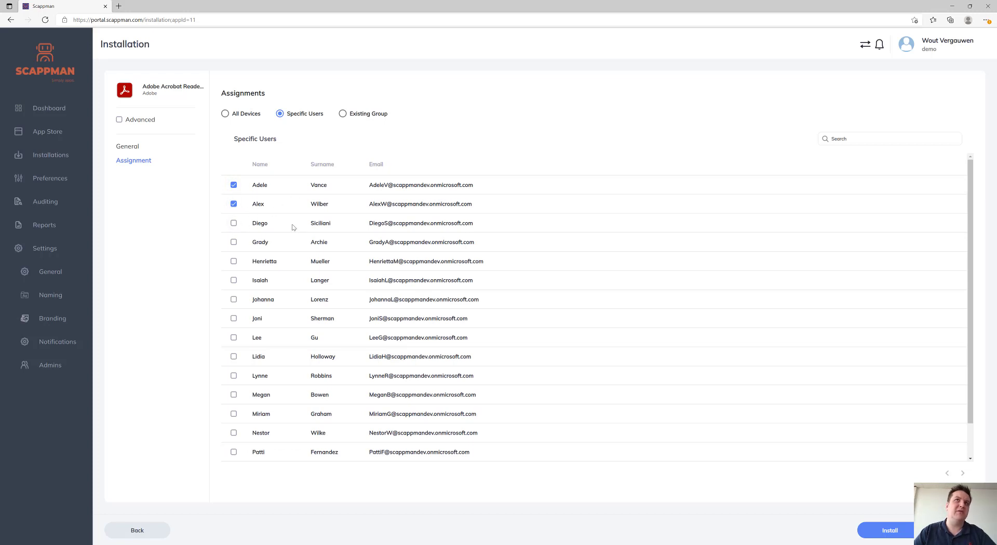
{"action": "left_click", "coordinate": [343, 113]}
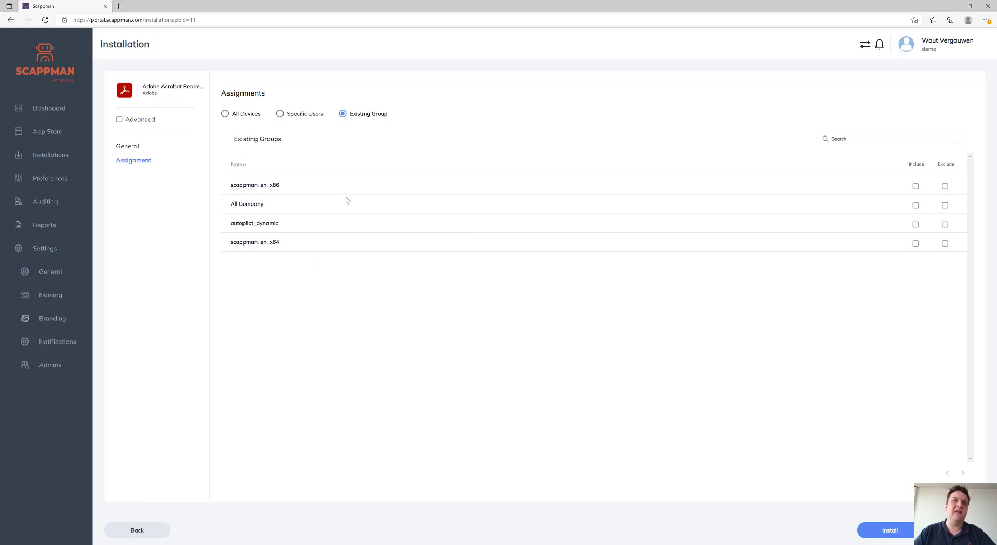
{"action": "left_click", "coordinate": [289, 116]}
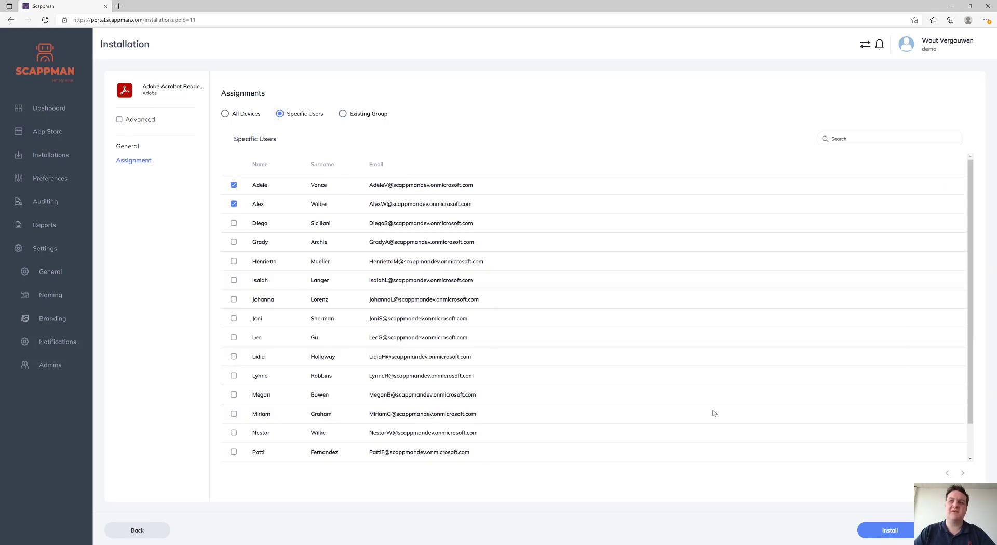
{"action": "left_click", "coordinate": [885, 531]}
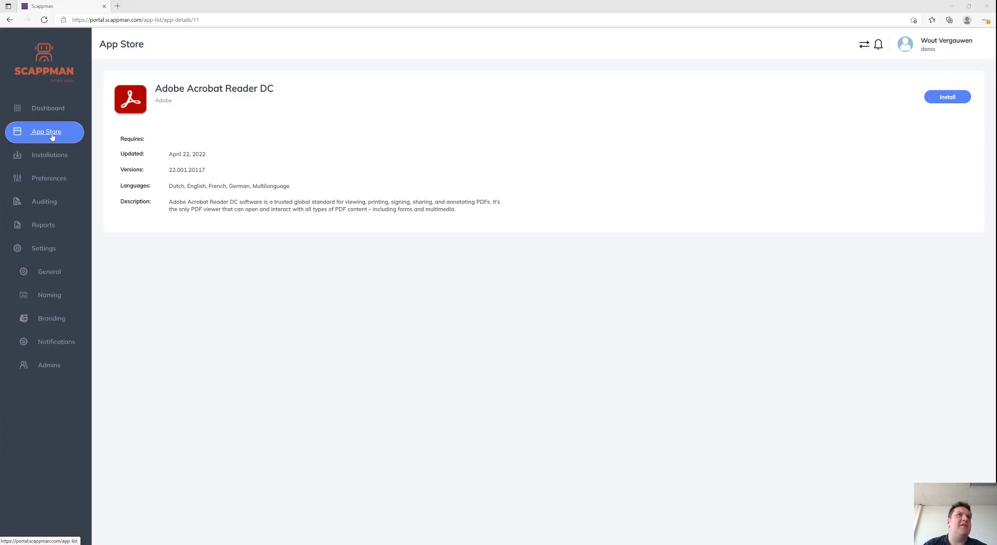
- Start a 7-Zip installation, show its advanced options and set notifications style to Modern
{"action": "left_click", "coordinate": [56, 138]}
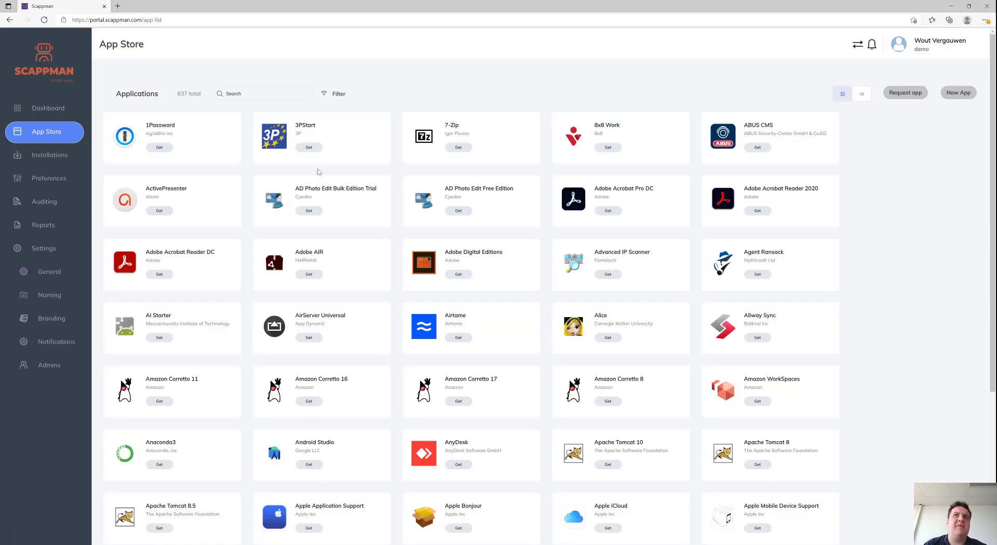
{"action": "left_click", "coordinate": [457, 149]}
{"action": "left_click", "coordinate": [960, 98]}
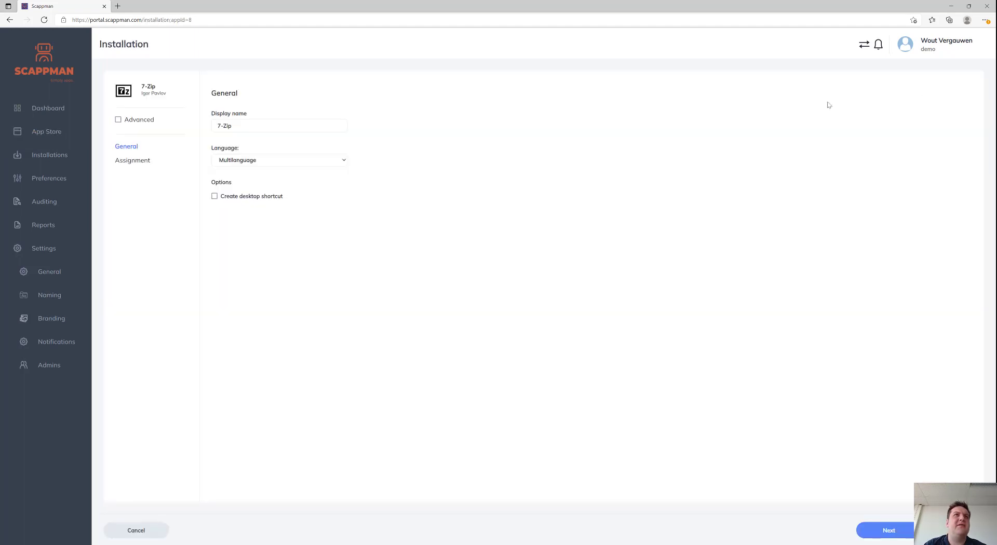
{"action": "left_click", "coordinate": [148, 121]}
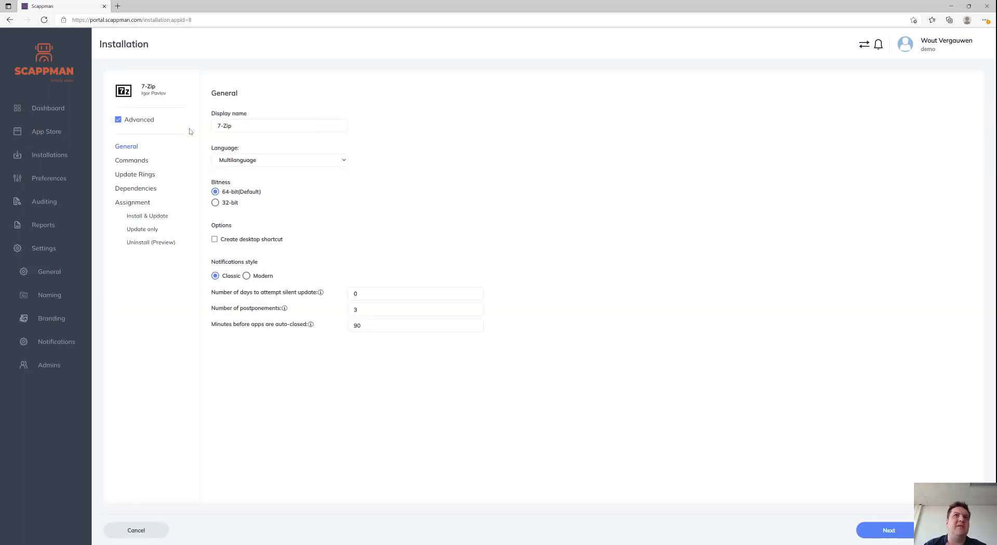
{"action": "double_click", "coordinate": [223, 183]}
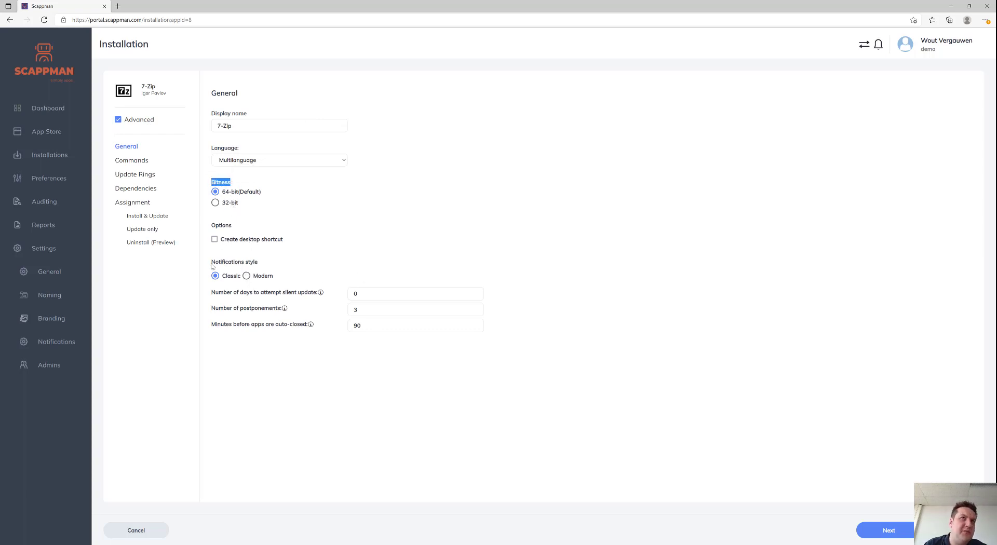
{"action": "left_click_drag", "start_coordinate": [212, 263], "coordinate": [258, 263]}
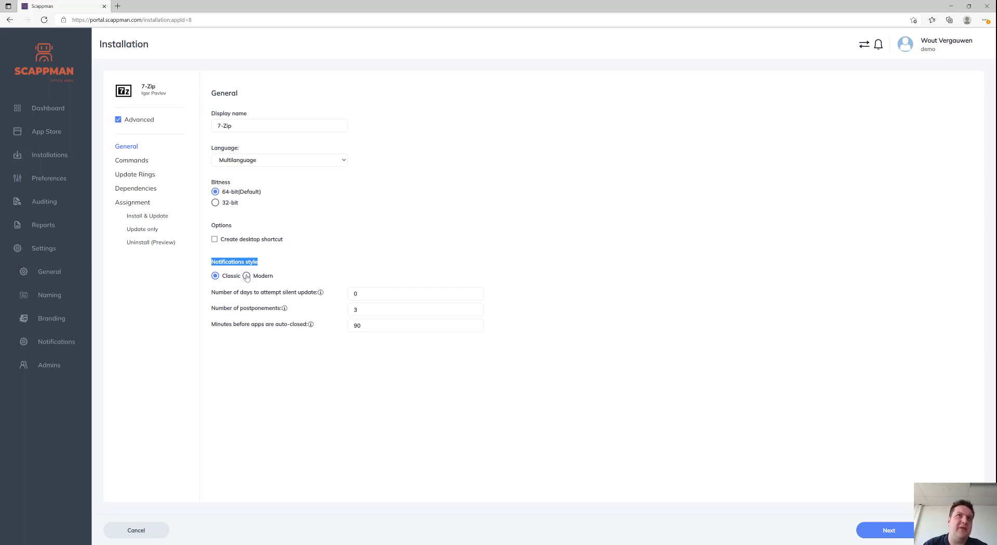
{"action": "left_click", "coordinate": [247, 276]}
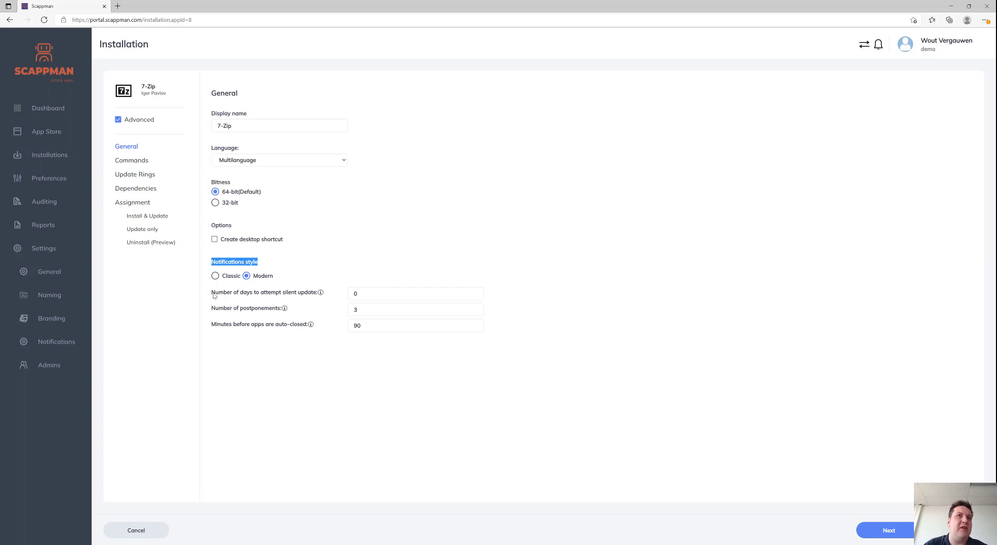
- Set 7-Zip's silent update attempt days to 2, keeping 3 postponements and 90-minute auto-close
{"action": "left_click_drag", "start_coordinate": [211, 295], "coordinate": [319, 284]}
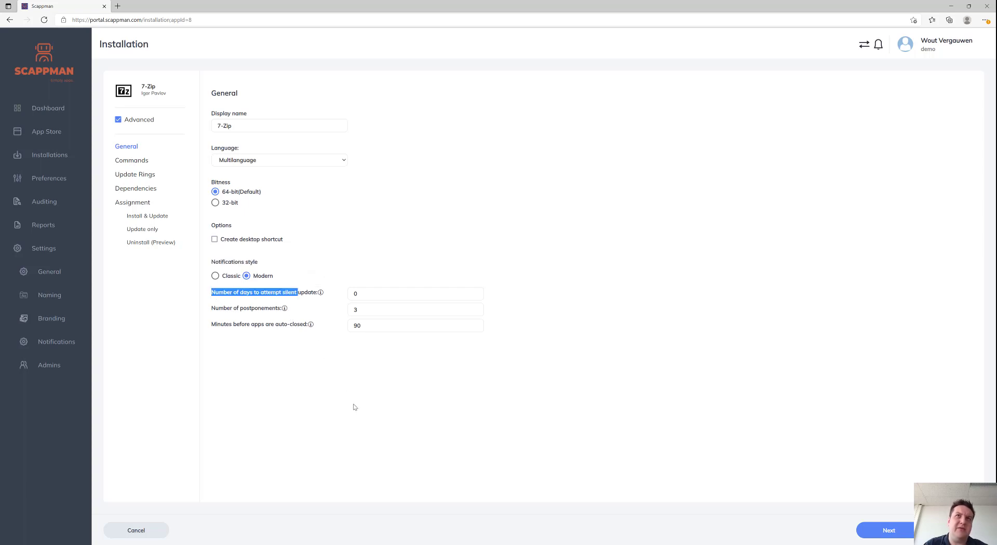
{"action": "left_click", "coordinate": [353, 406]}
{"action": "double_click", "coordinate": [358, 294]}
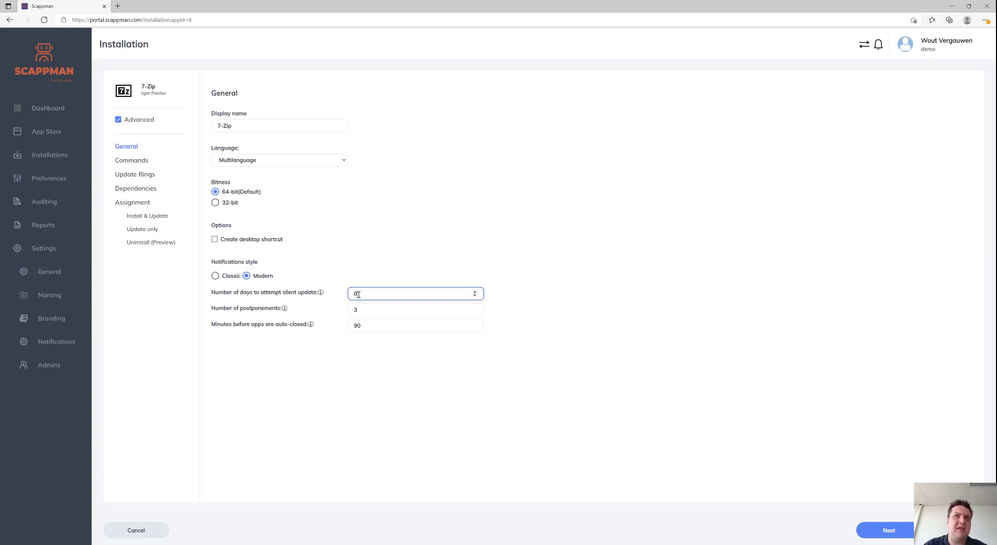
{"action": "type", "text": "2"}
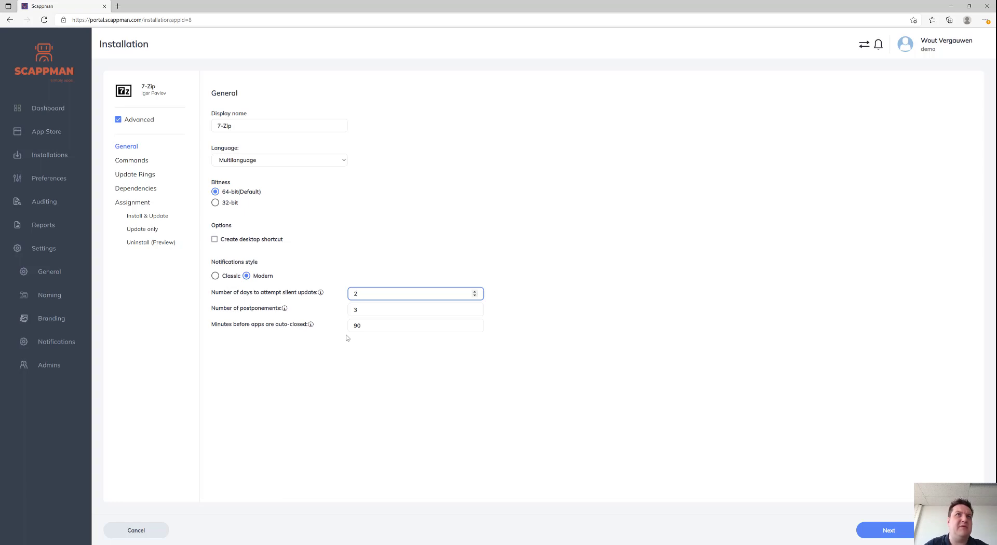
{"action": "left_click_drag", "start_coordinate": [216, 309], "coordinate": [292, 347]}
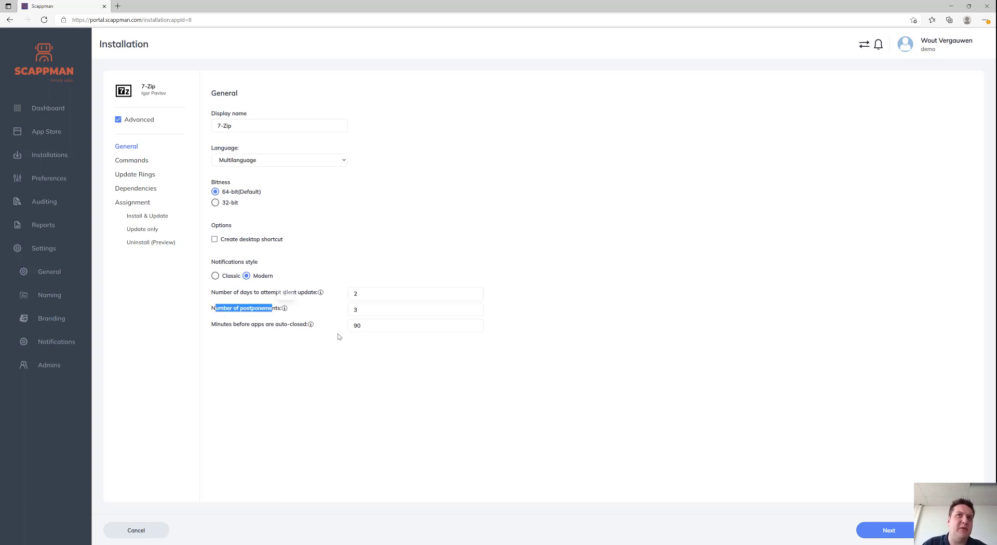
{"action": "key", "text": "Tab"}
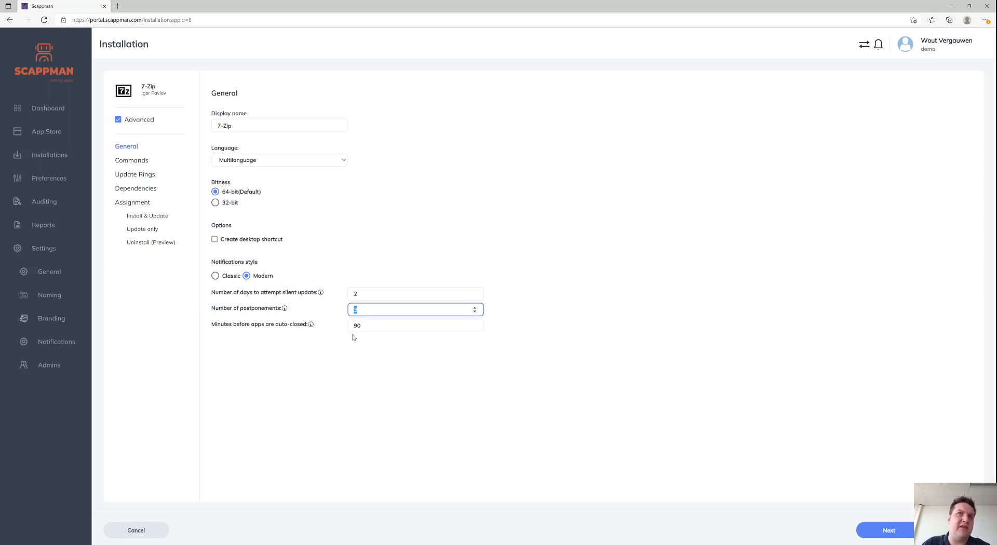
{"action": "key", "text": "Tab"}
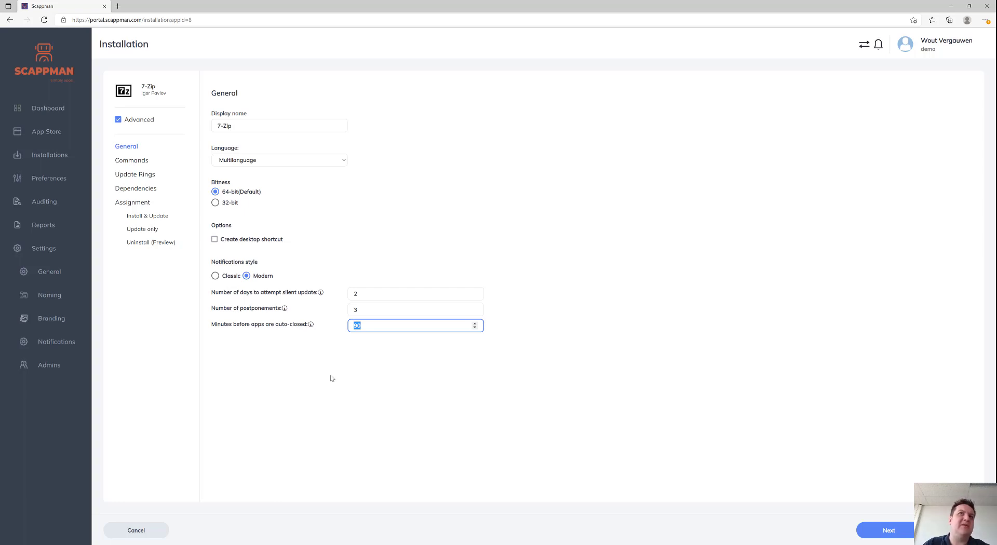
- Set 7-Zip's language to English and open its custom pre-install command script
{"action": "left_click", "coordinate": [241, 163]}
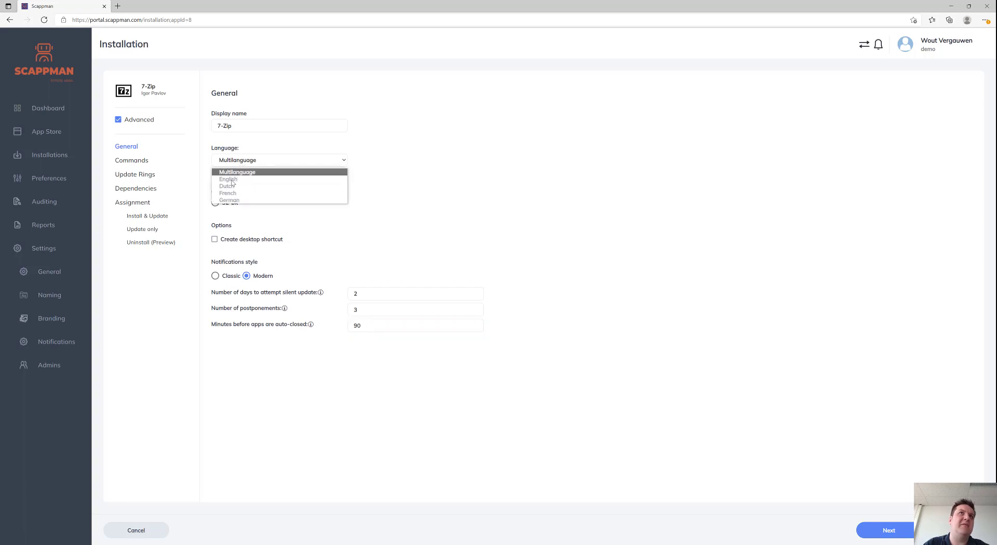
{"action": "left_click", "coordinate": [233, 185]}
{"action": "left_click", "coordinate": [236, 166]}
{"action": "left_click", "coordinate": [231, 180]}
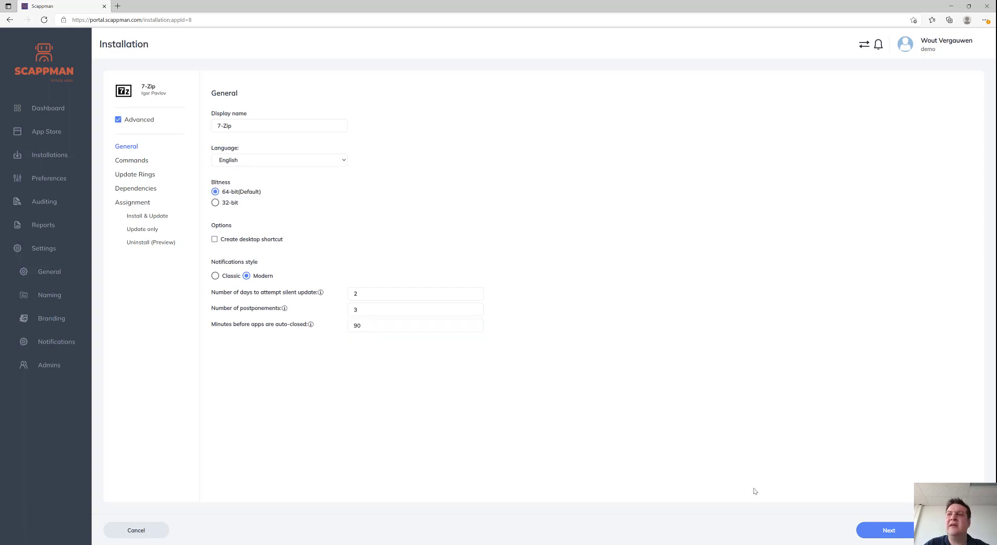
{"action": "left_click", "coordinate": [884, 530]}
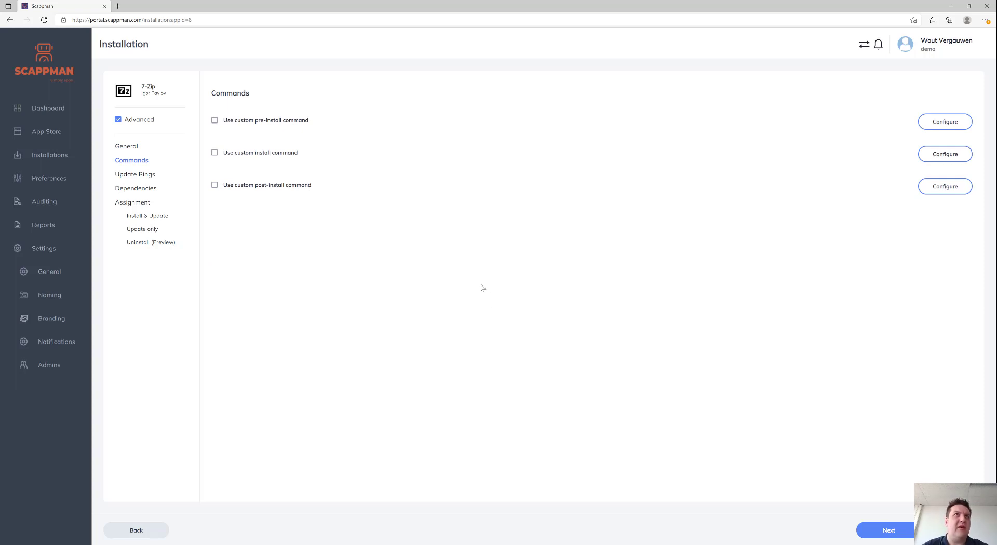
{"action": "left_click", "coordinate": [948, 127]}
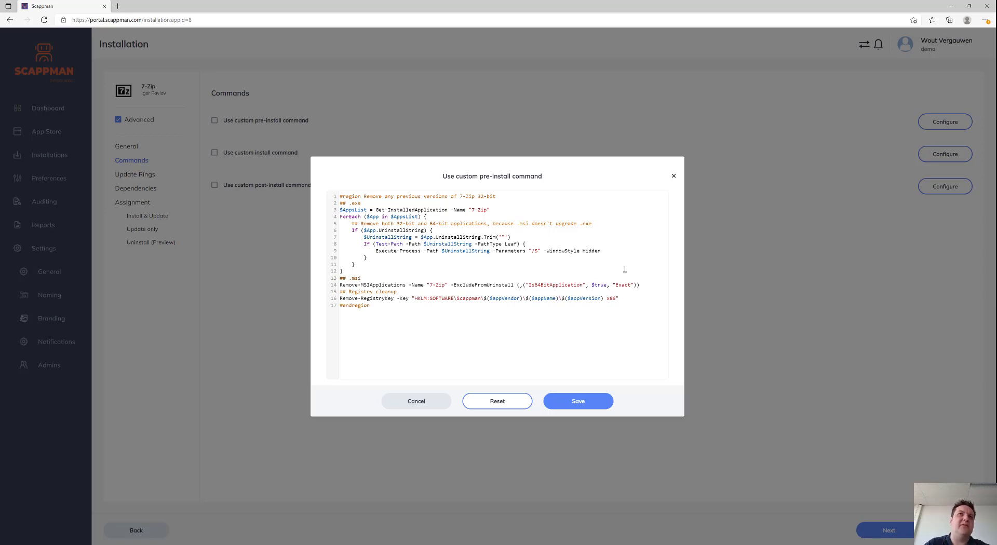
- Review 7-Zip's pre-install removal script, add a comment line, and save it as enabled
{"action": "left_click_drag", "start_coordinate": [326, 263], "coordinate": [321, 203]}
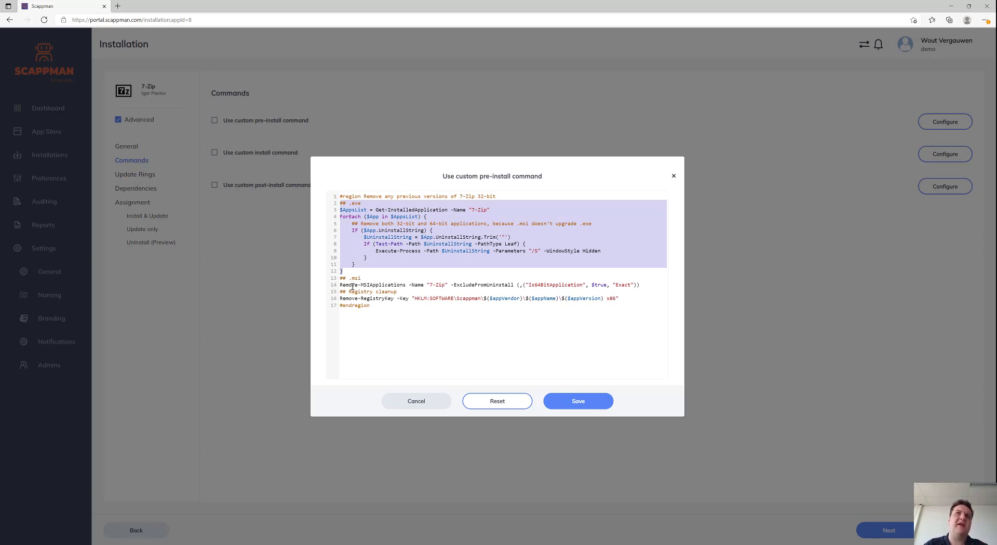
{"action": "left_click_drag", "start_coordinate": [340, 285], "coordinate": [647, 283]}
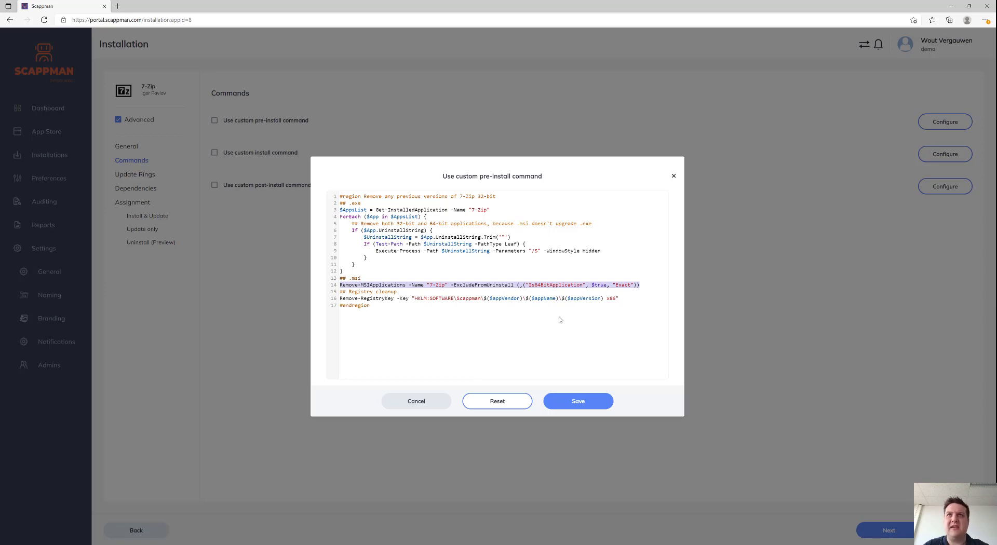
{"action": "left_click", "coordinate": [538, 334]}
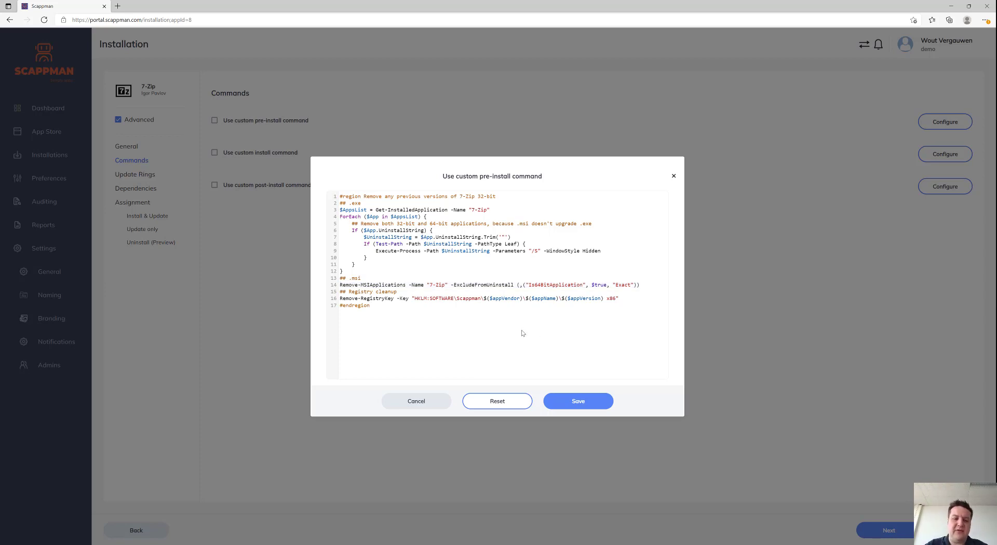
{"action": "type", "text": "#sdfqsfgqsg"}
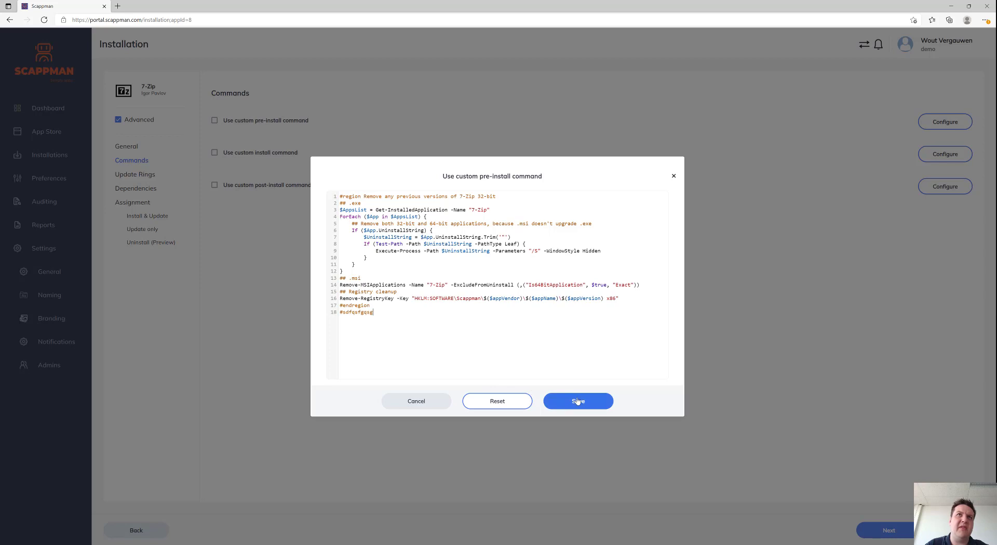
{"action": "left_click_drag", "start_coordinate": [401, 311], "coordinate": [333, 306]}
{"action": "left_click", "coordinate": [558, 403]}
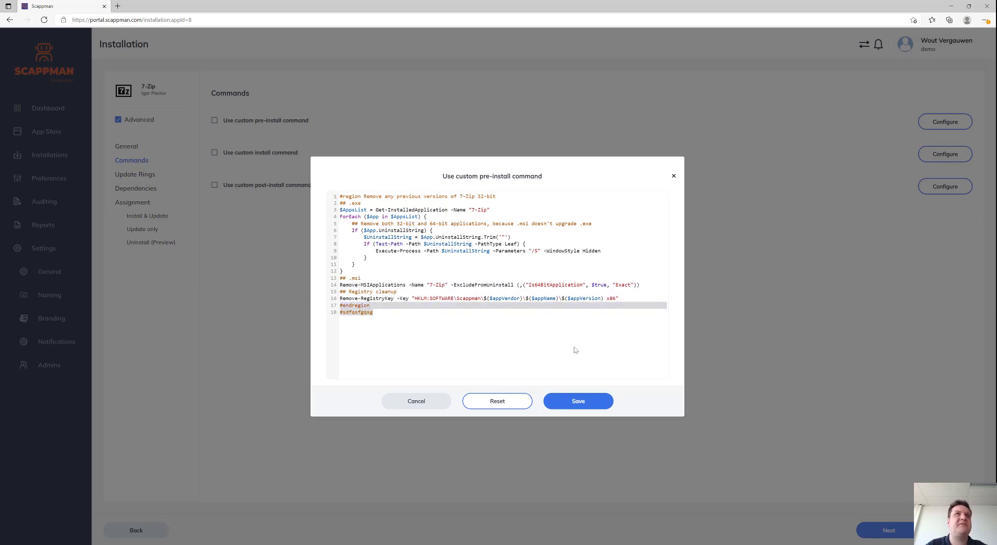
{"action": "left_click", "coordinate": [939, 155]}
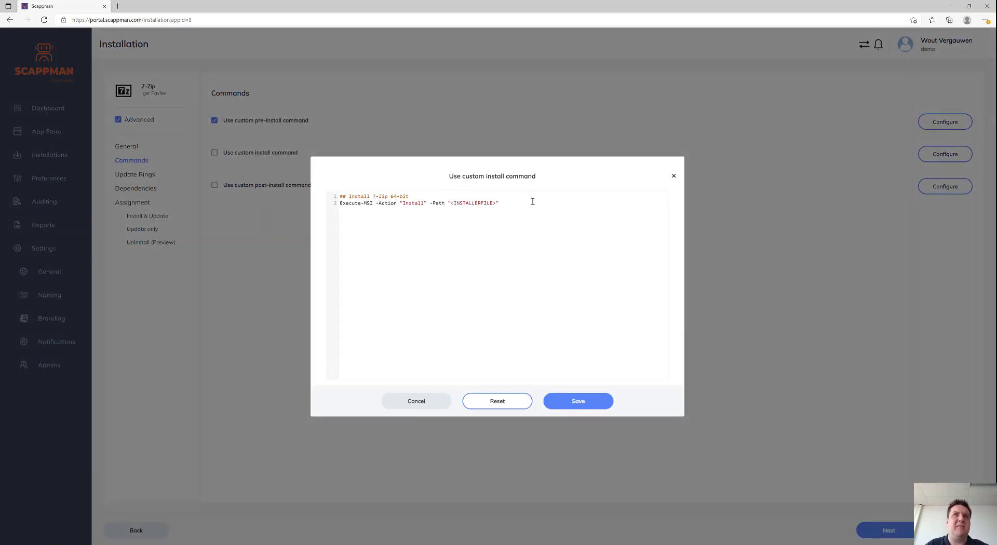
- Close the install script unchanged, then inspect the post-install registry language setting and close it unsaved
{"action": "left_click_drag", "start_coordinate": [533, 201], "coordinate": [448, 203]}
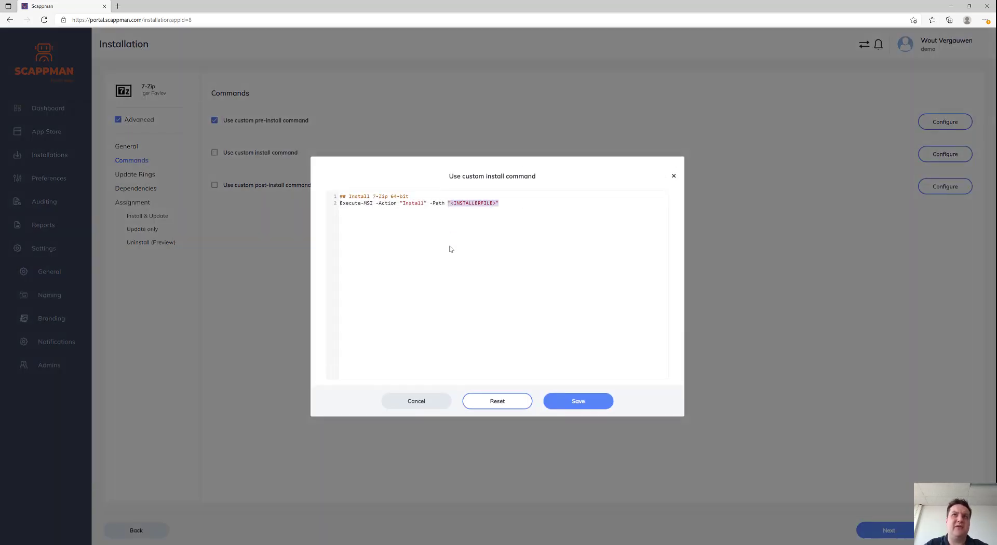
{"action": "left_click", "coordinate": [414, 403]}
{"action": "left_click", "coordinate": [947, 191]}
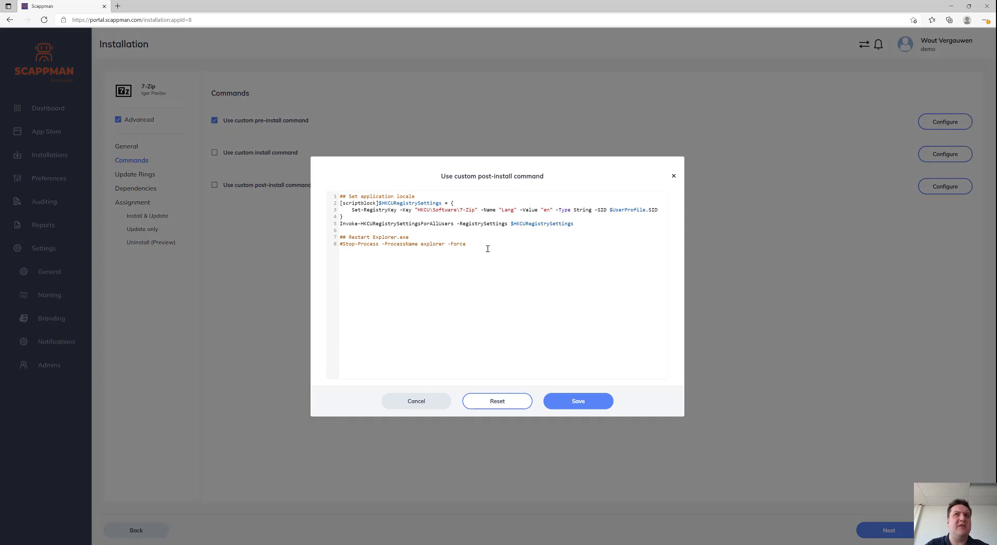
{"action": "key", "text": "ctrl+a"}
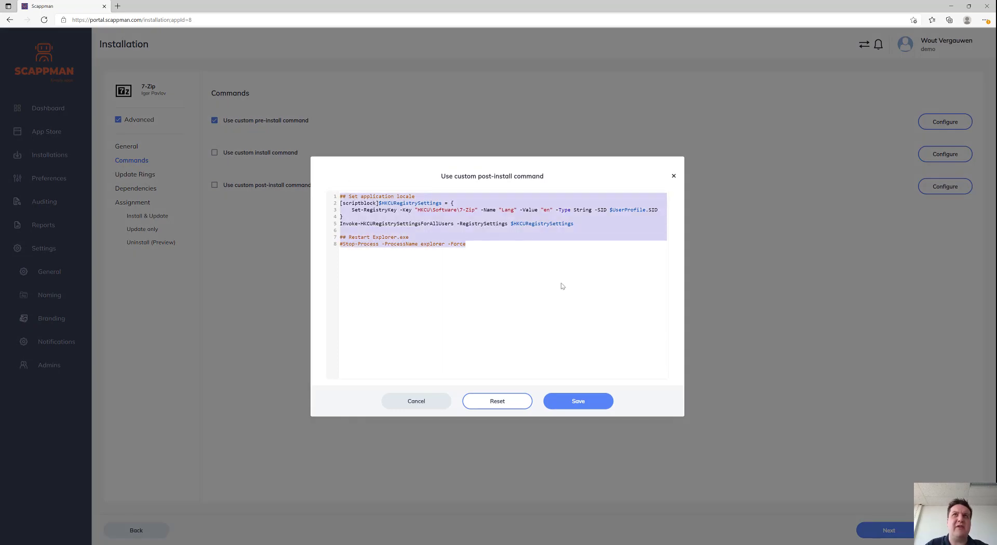
{"action": "left_click", "coordinate": [457, 211]}
{"action": "left_click_drag", "start_coordinate": [432, 209], "coordinate": [593, 211]}
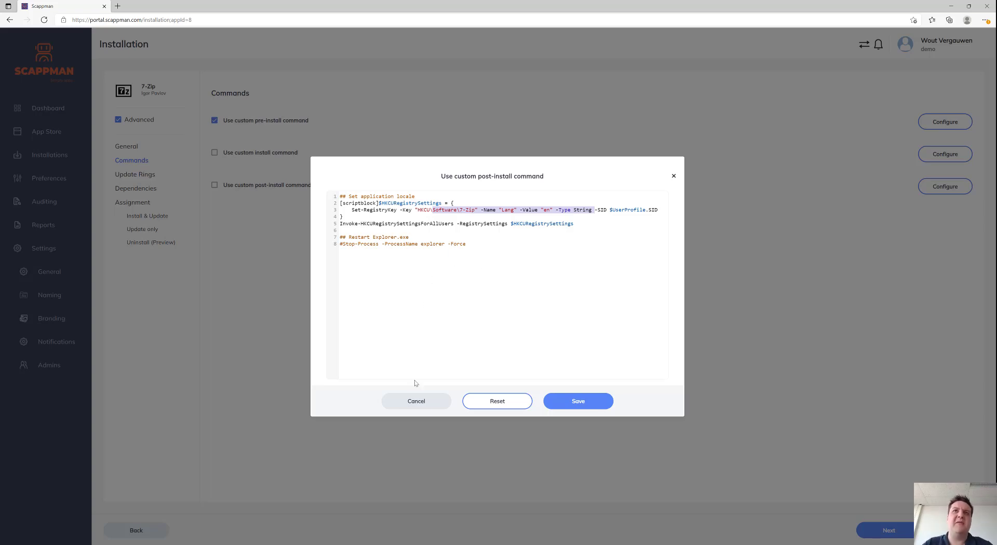
{"action": "left_click", "coordinate": [492, 297]}
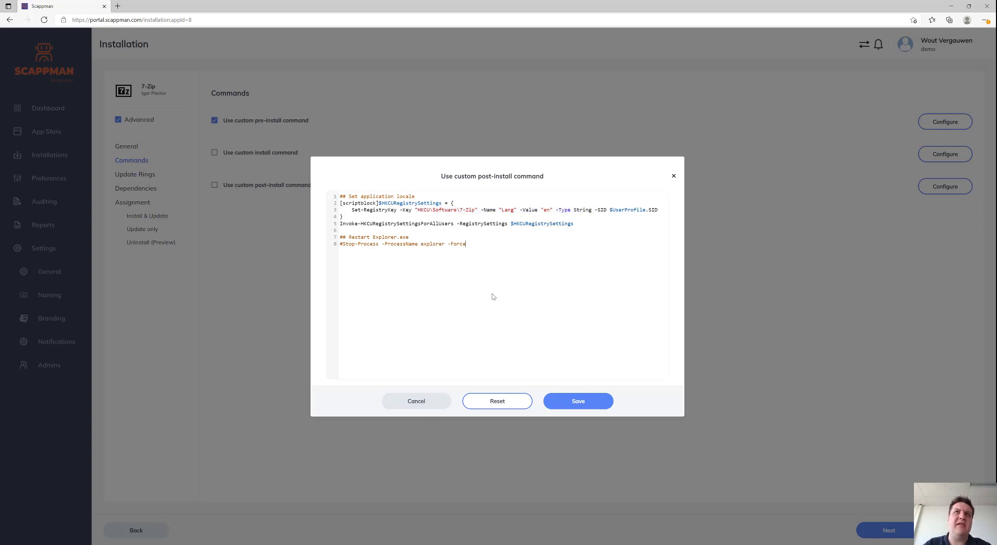
{"action": "left_click", "coordinate": [427, 403]}
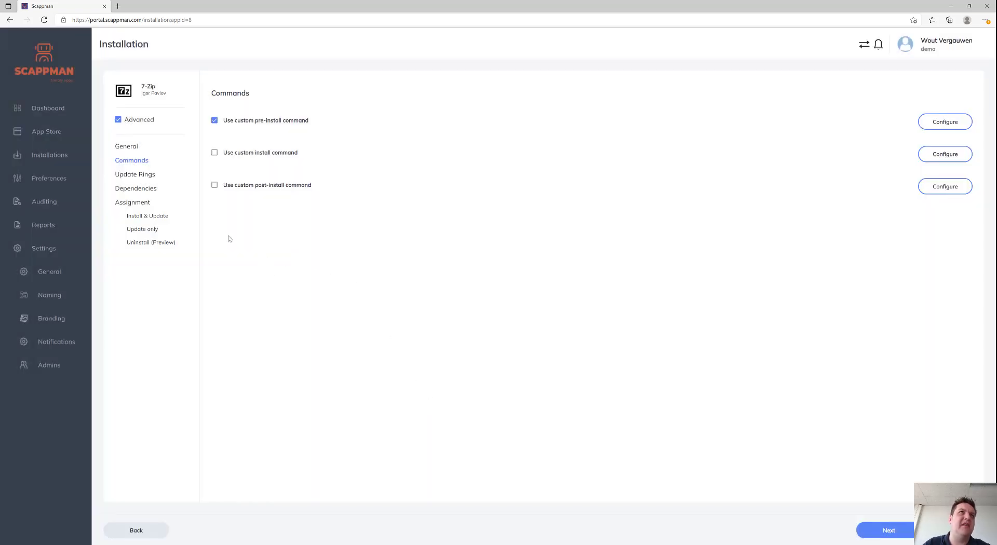
- Enable update rings for 7-Zip with delays of Fast 0, Slow 10 and Release 30 days
{"action": "left_click", "coordinate": [132, 178]}
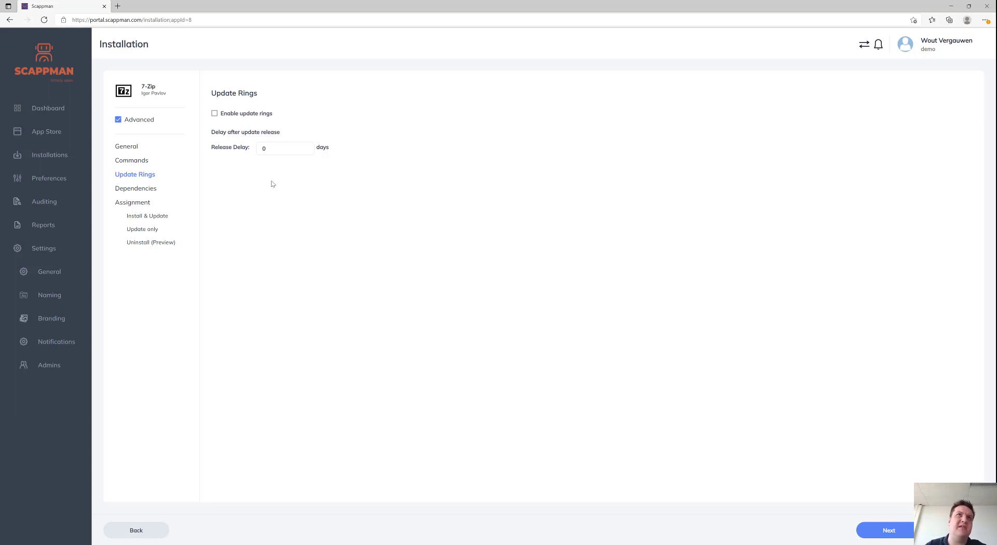
{"action": "left_click", "coordinate": [246, 114]}
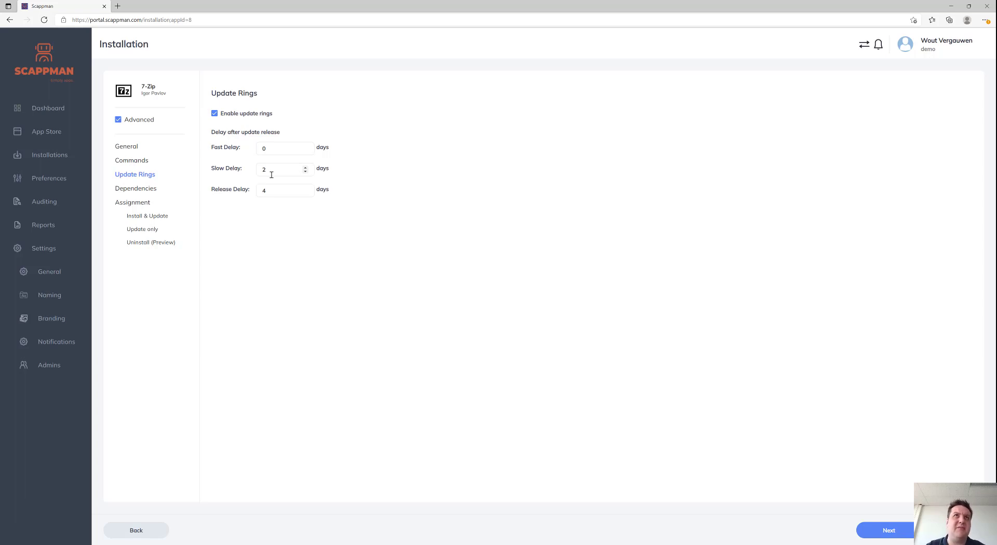
{"action": "double_click", "coordinate": [261, 169]}
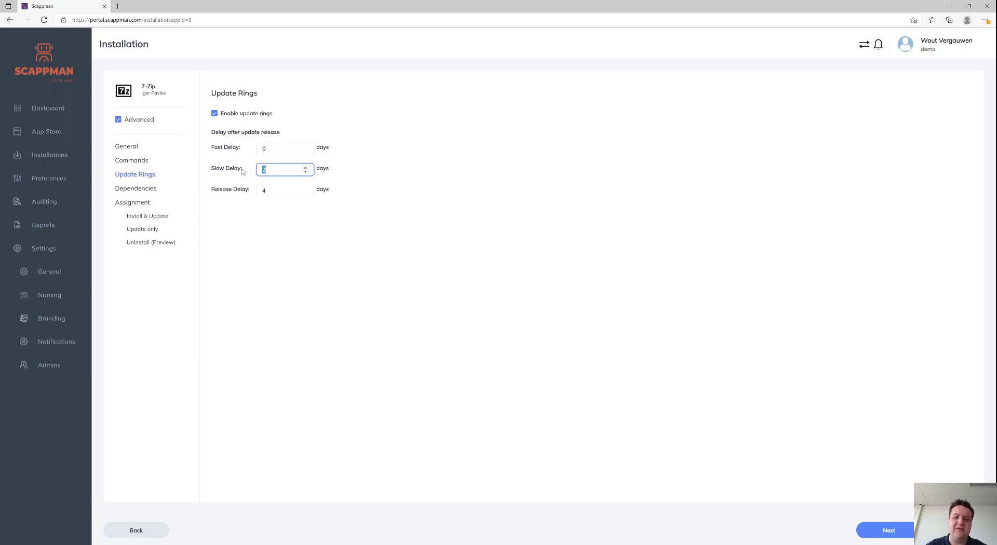
{"action": "type", "text": "10"}
{"action": "key", "text": "Tab"}
{"action": "type", "text": "30"}
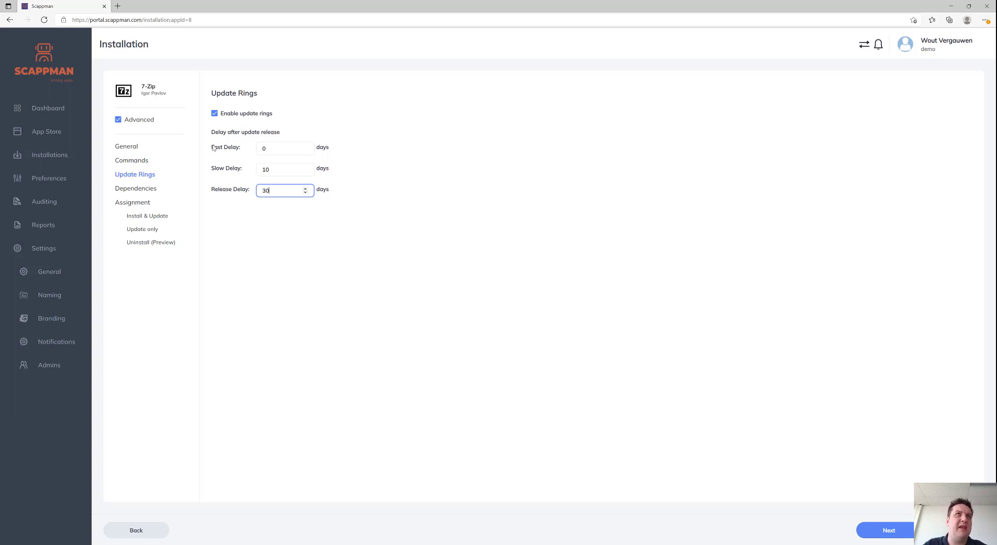
{"action": "left_click_drag", "start_coordinate": [212, 147], "coordinate": [278, 146]}
{"action": "double_click", "coordinate": [270, 147]}
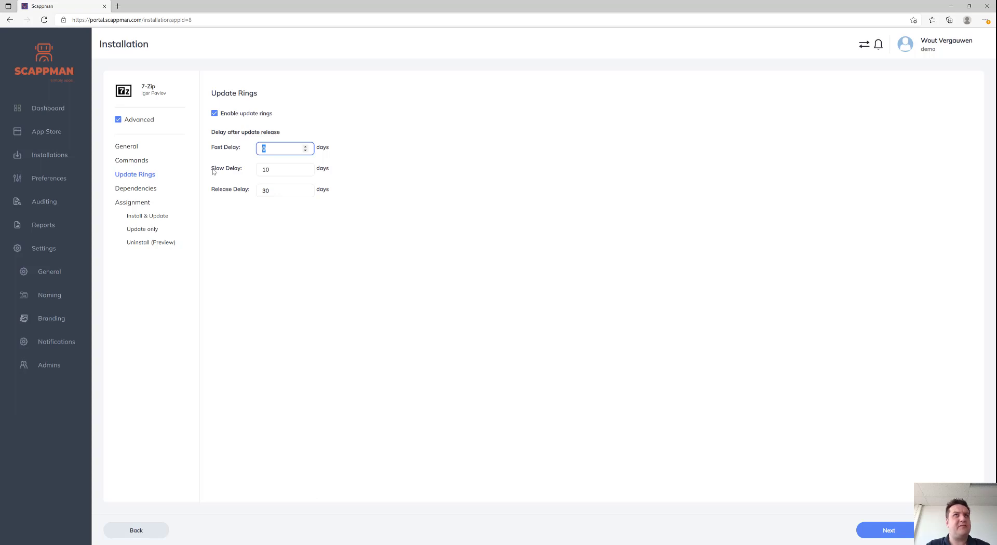
{"action": "left_click_drag", "start_coordinate": [213, 170], "coordinate": [261, 170]}
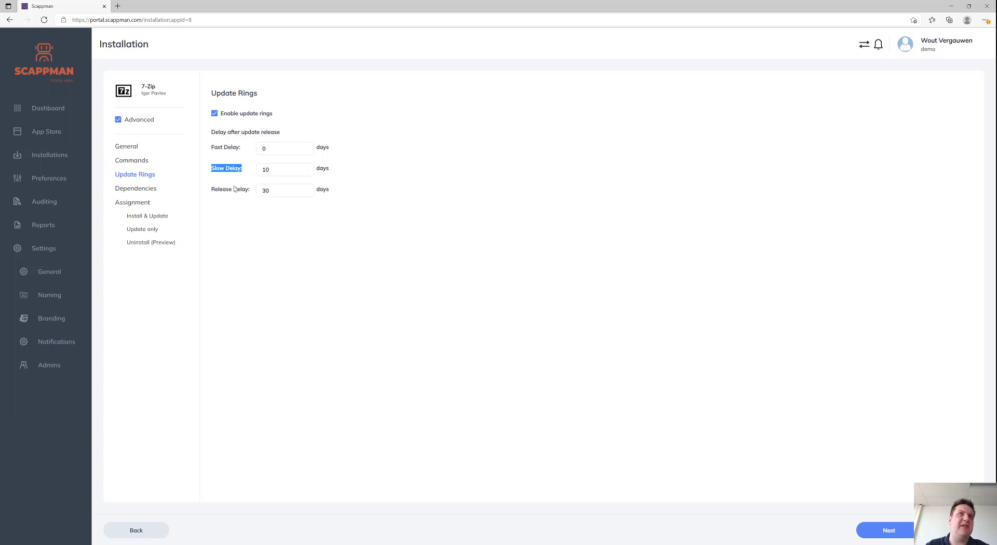
{"action": "left_click_drag", "start_coordinate": [210, 190], "coordinate": [283, 194]}
{"action": "double_click", "coordinate": [284, 193]}
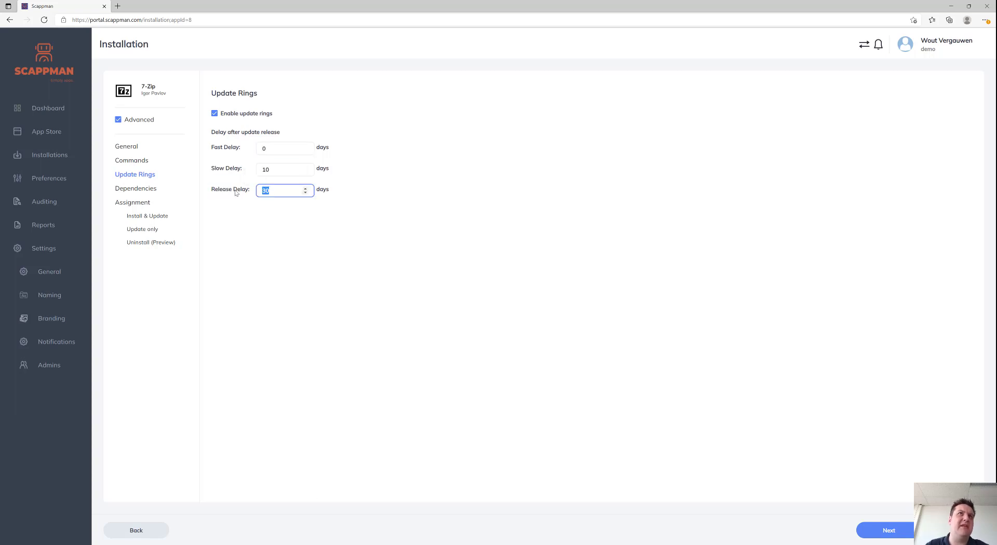
- Glance at the Release and Fast ring assignments, then return to the update ring delays
{"action": "left_click", "coordinate": [142, 207]}
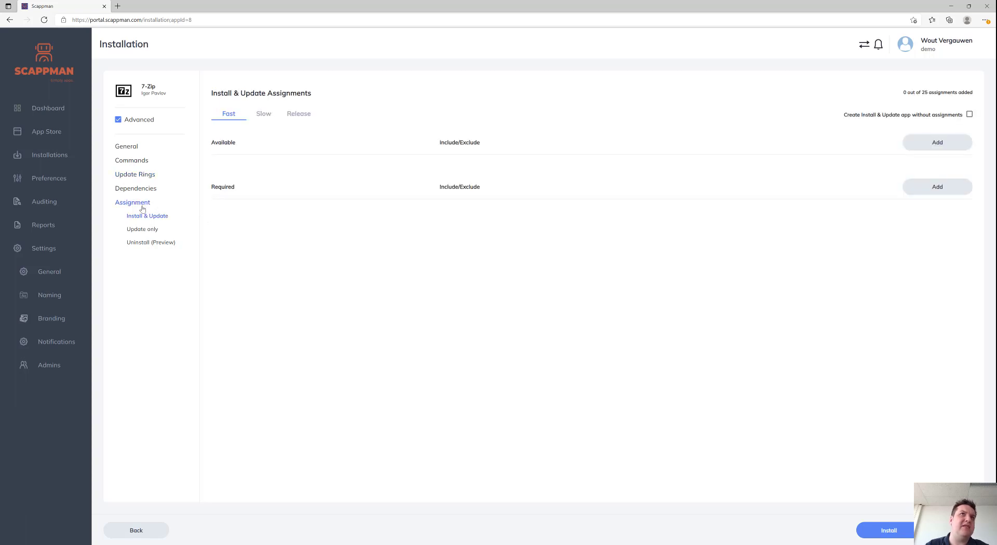
{"action": "left_click", "coordinate": [301, 117]}
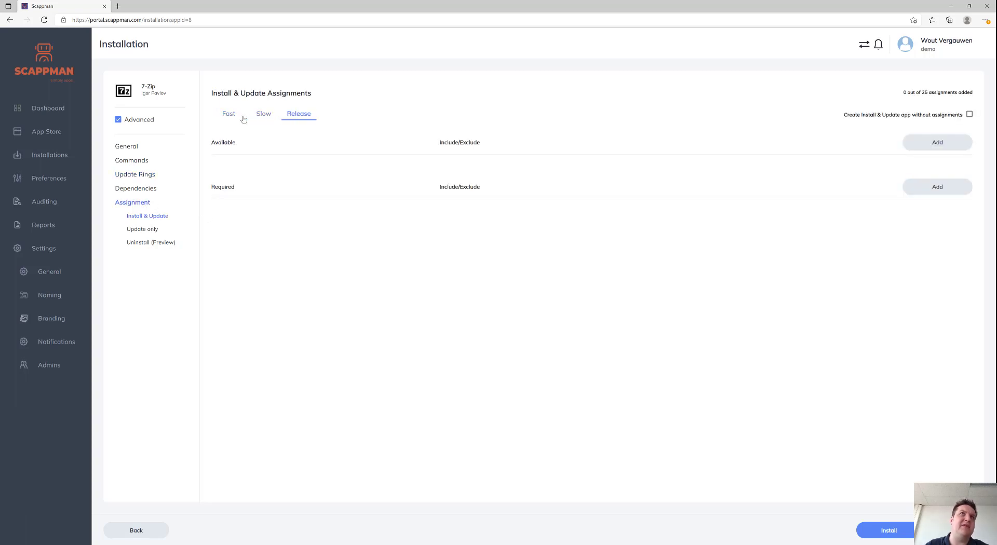
{"action": "left_click", "coordinate": [233, 113]}
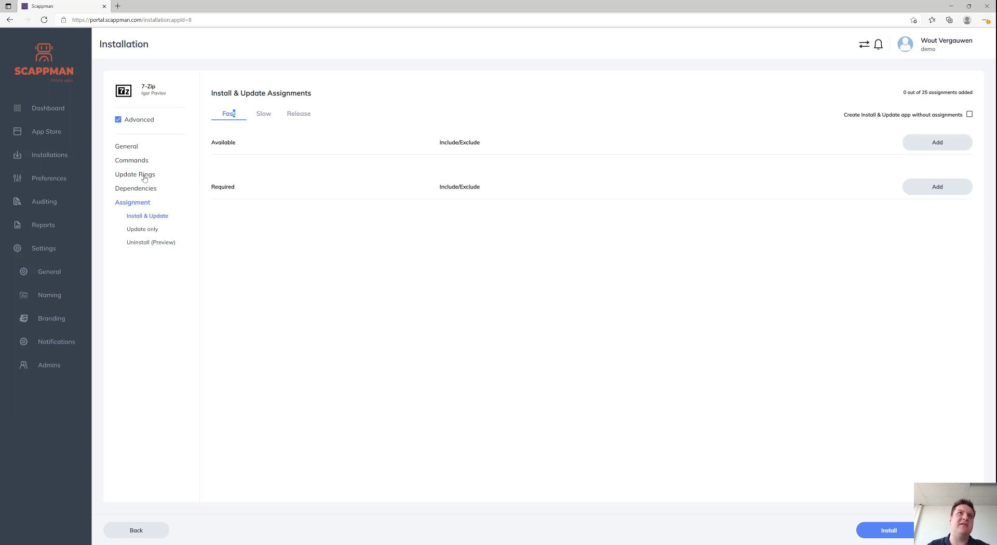
{"action": "left_click", "coordinate": [145, 179]}
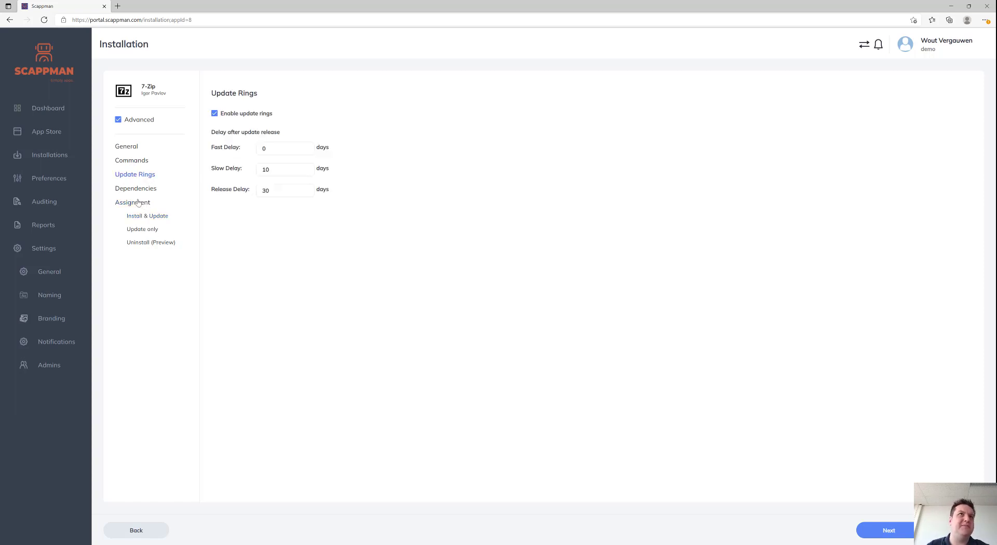
- Add Adobe Acrobat Reader DC as a 7-Zip dependency, then remove it so none remains
{"action": "left_click", "coordinate": [139, 190]}
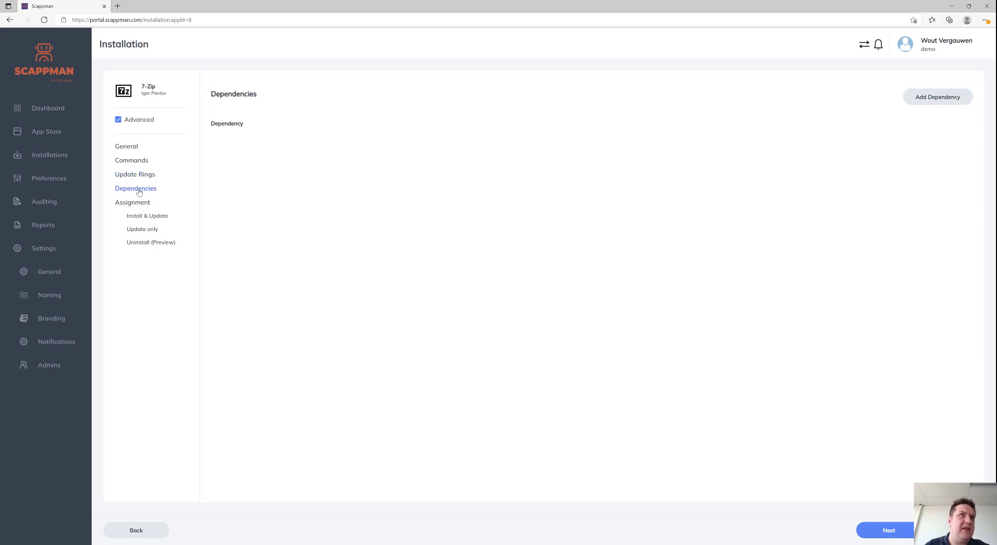
{"action": "left_click", "coordinate": [930, 98]}
{"action": "left_click", "coordinate": [354, 136]}
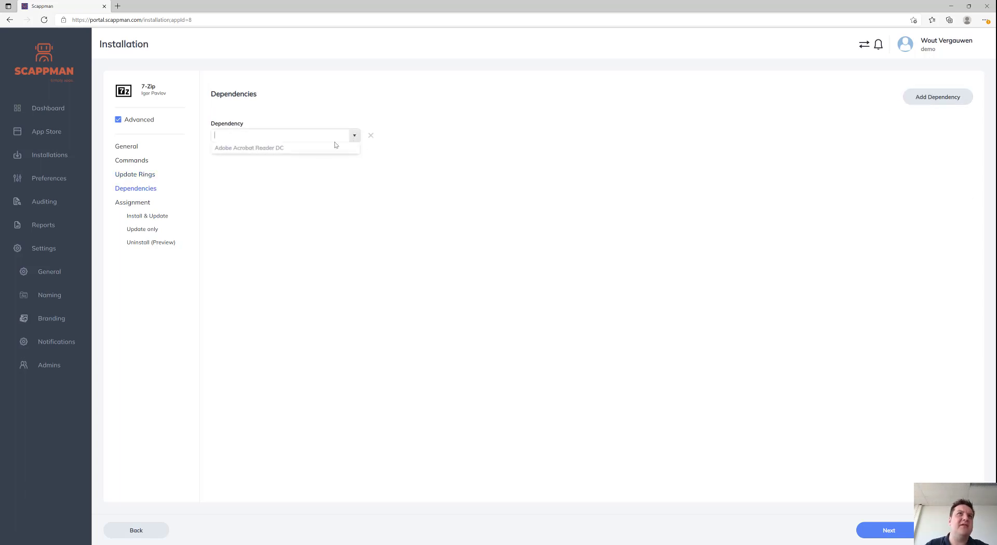
{"action": "left_click", "coordinate": [281, 151]}
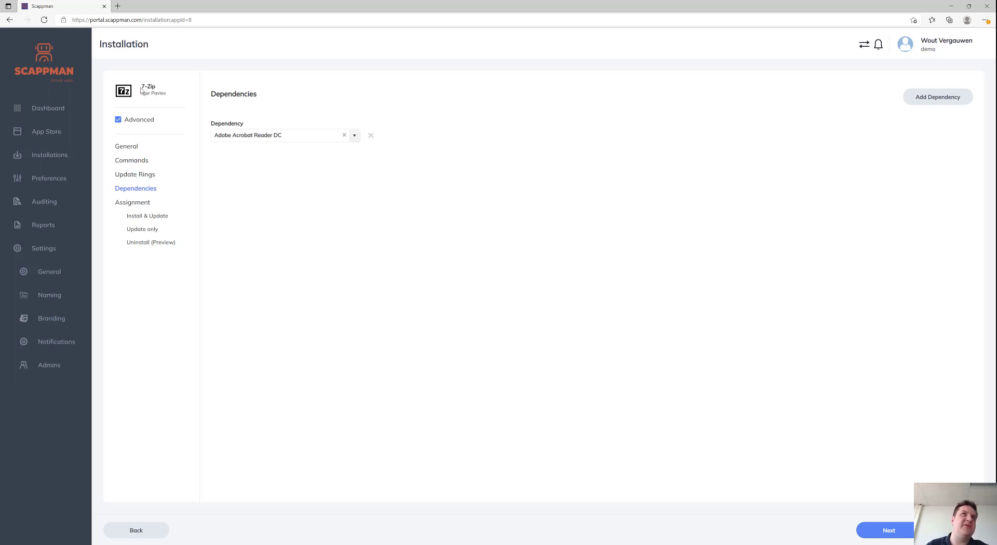
{"action": "left_click", "coordinate": [298, 136]}
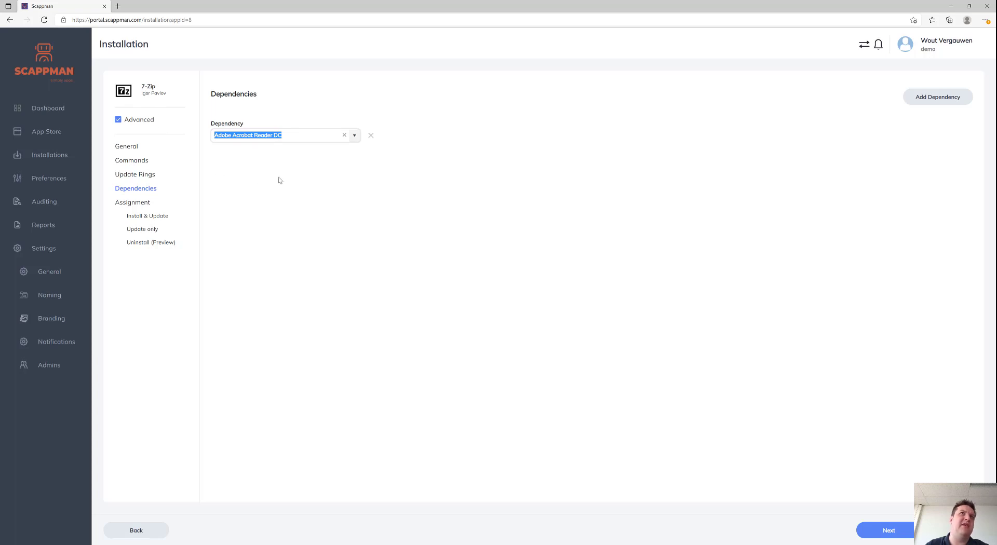
{"action": "left_click", "coordinate": [372, 137]}
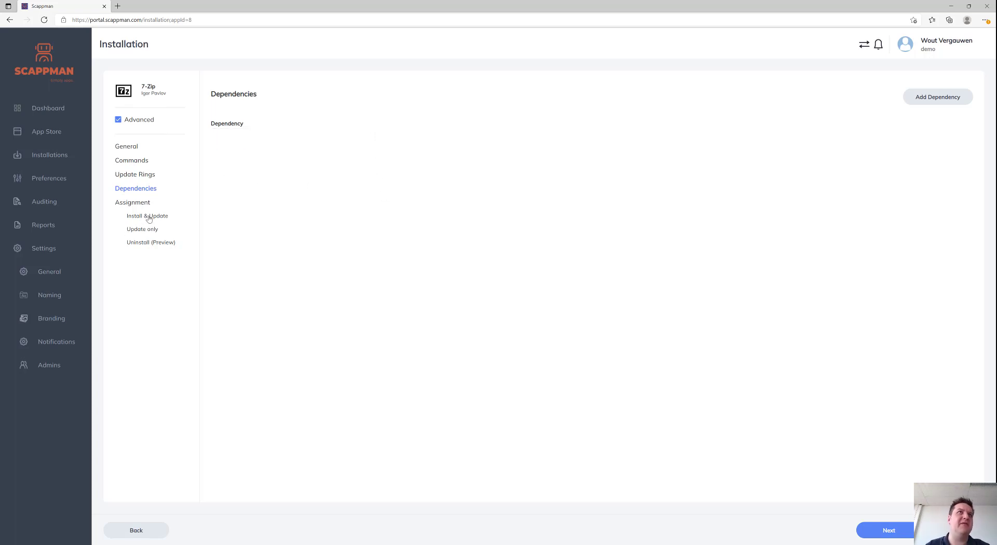
{"action": "left_click", "coordinate": [149, 217]}
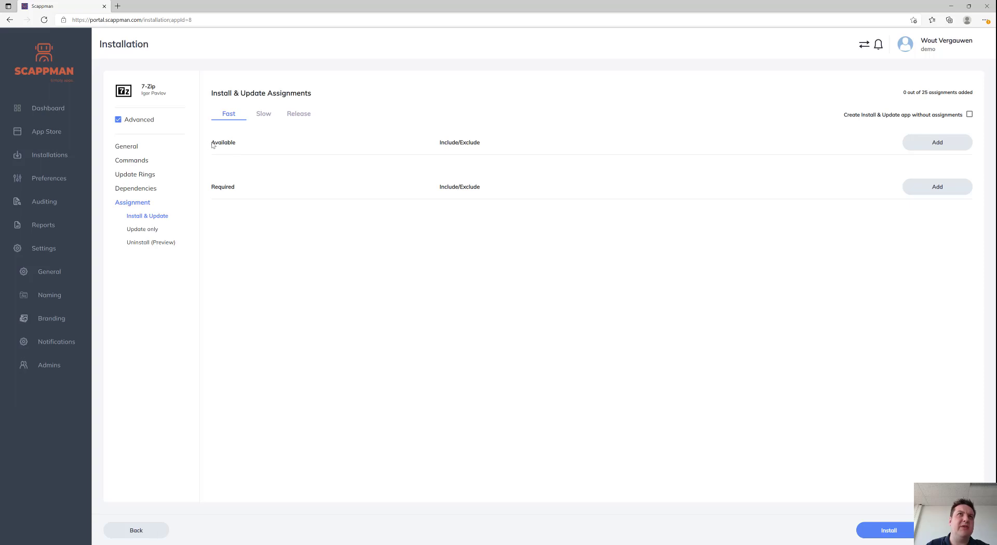
- Point out the Available and Required sections and make 7-Zip available to scappman_en_x86 in Fast
{"action": "left_click_drag", "start_coordinate": [212, 143], "coordinate": [228, 143]}
{"action": "left_click_drag", "start_coordinate": [212, 189], "coordinate": [234, 187]}
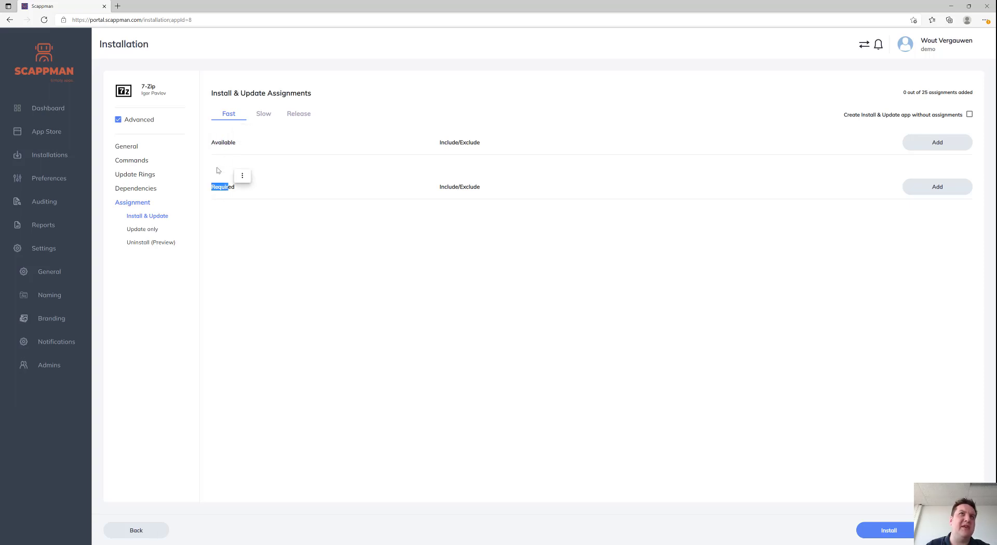
{"action": "left_click_drag", "start_coordinate": [212, 143], "coordinate": [222, 144]}
{"action": "left_click_drag", "start_coordinate": [211, 188], "coordinate": [235, 188]}
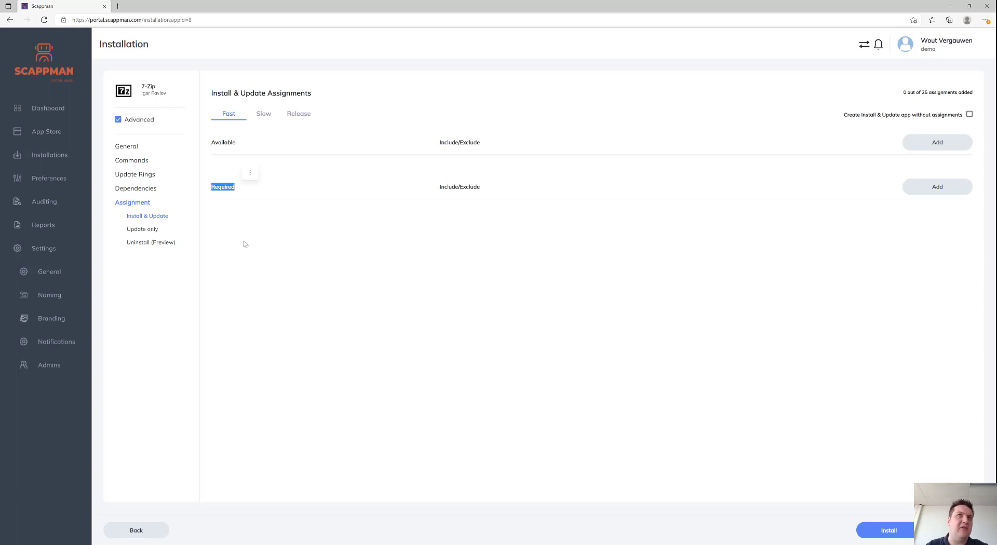
{"action": "left_click", "coordinate": [941, 147]}
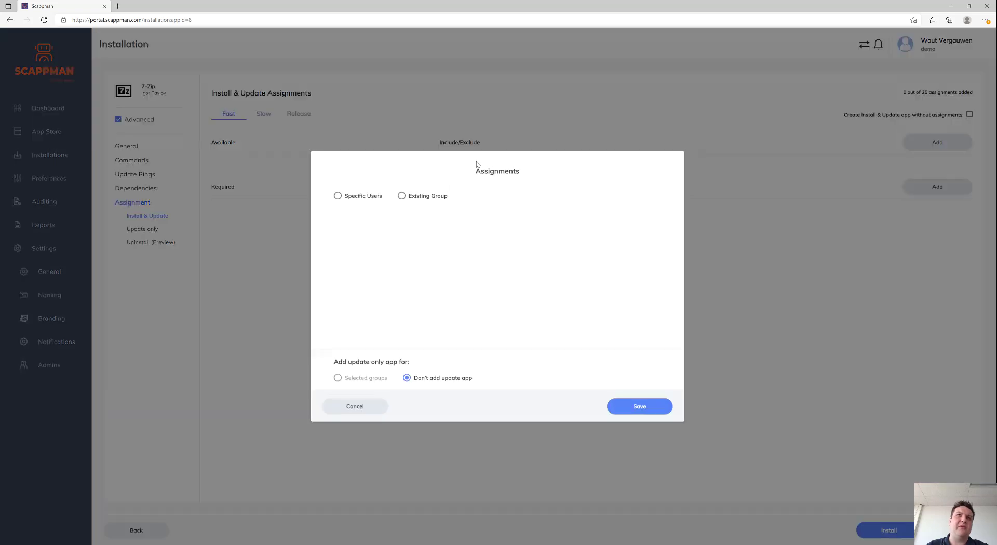
{"action": "left_click", "coordinate": [401, 196]}
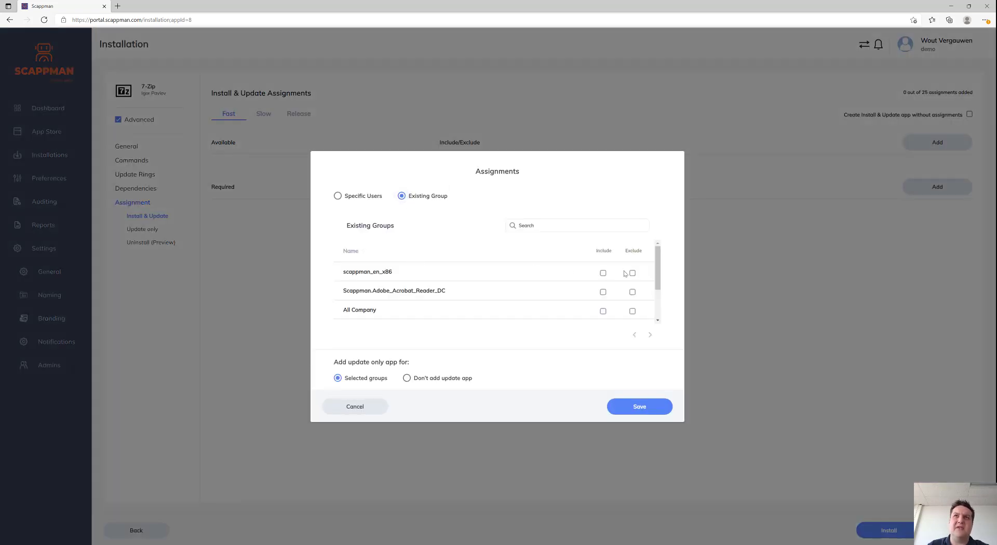
{"action": "left_click", "coordinate": [603, 272]}
{"action": "left_click", "coordinate": [633, 414]}
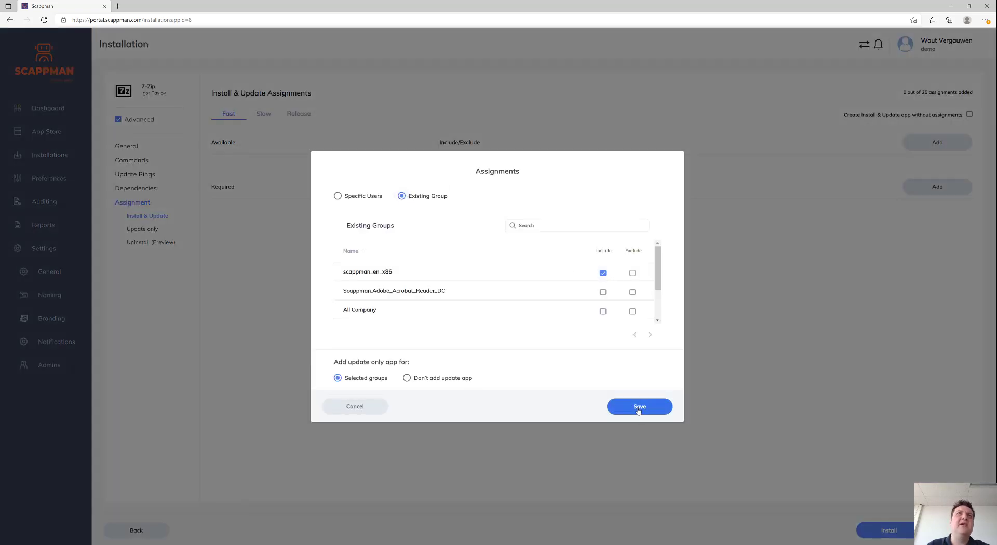
- Include Scappman.Adobe_Acrobat_Reader_DC as an Available assignment for the Slow ring
{"action": "left_click", "coordinate": [263, 115]}
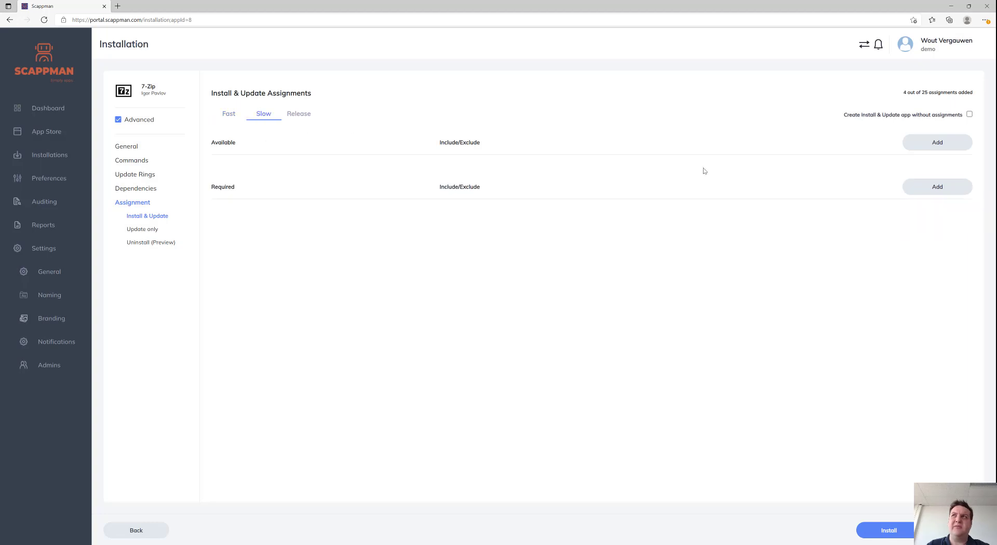
{"action": "left_click", "coordinate": [926, 143]}
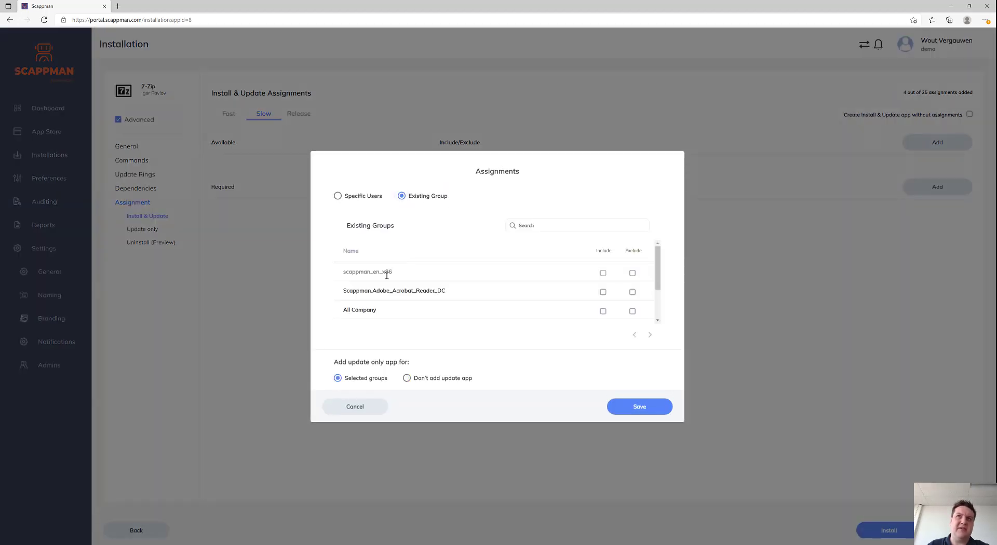
{"action": "left_click", "coordinate": [603, 292]}
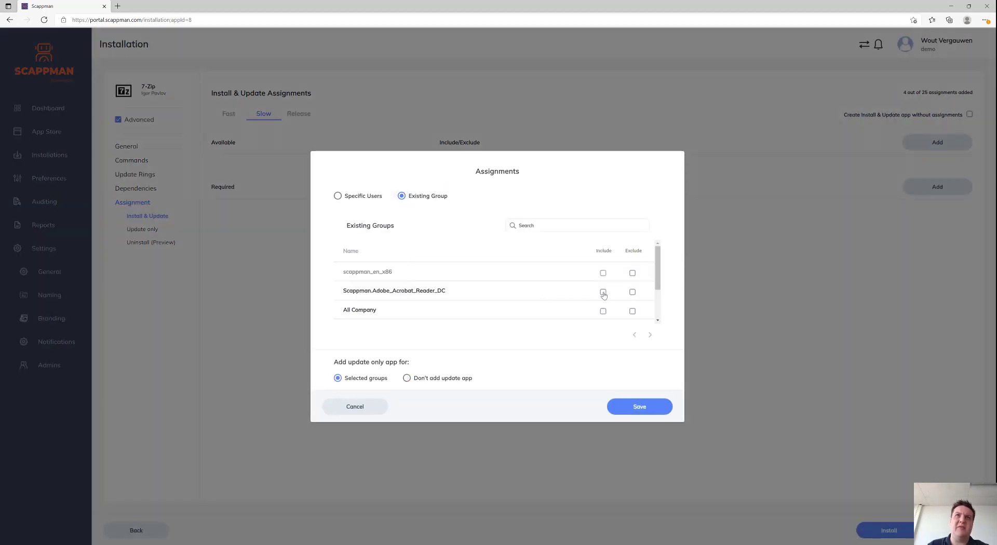
{"action": "left_click", "coordinate": [638, 410]}
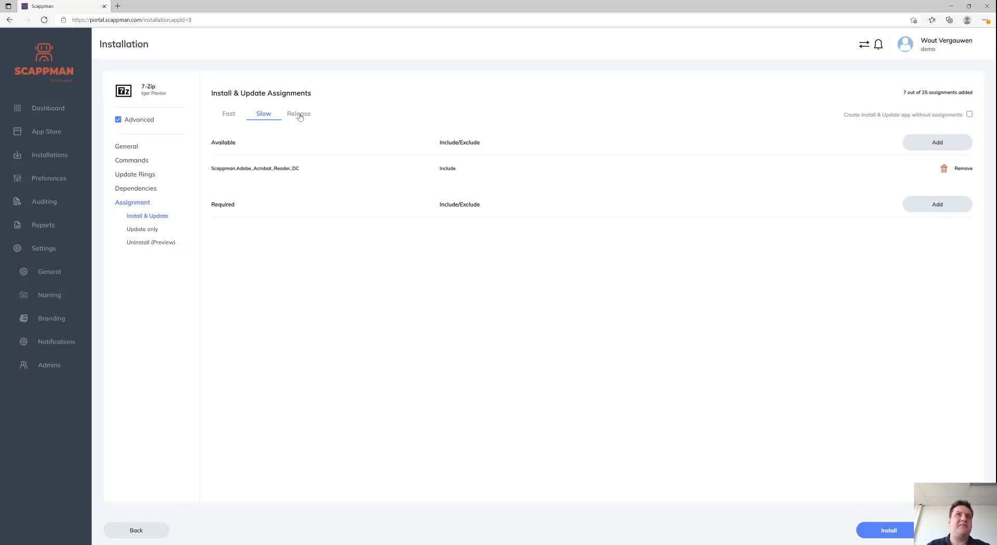
- Assign 7-Zip as Available to All Users in the Release ring
{"action": "left_click", "coordinate": [299, 116]}
{"action": "left_click", "coordinate": [950, 145]}
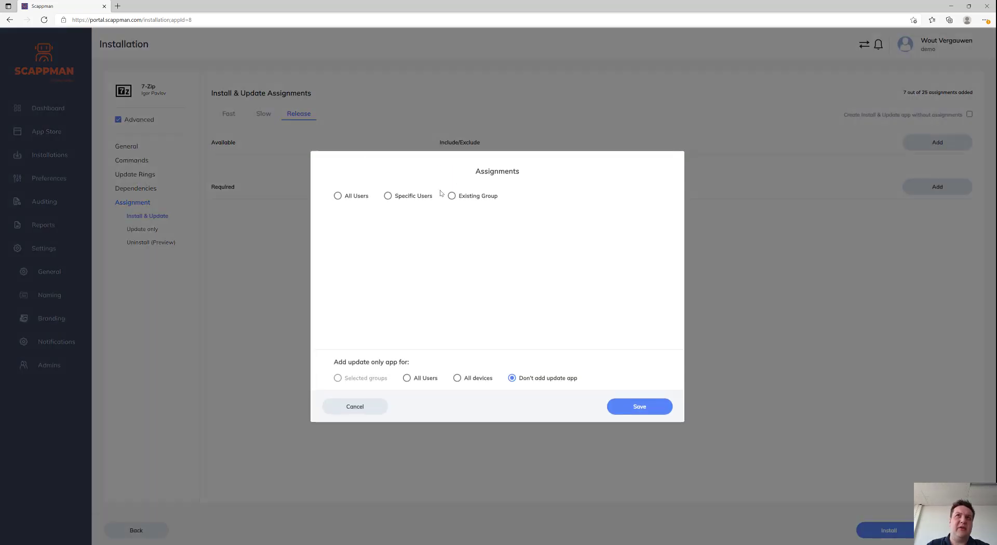
{"action": "left_click", "coordinate": [338, 196]}
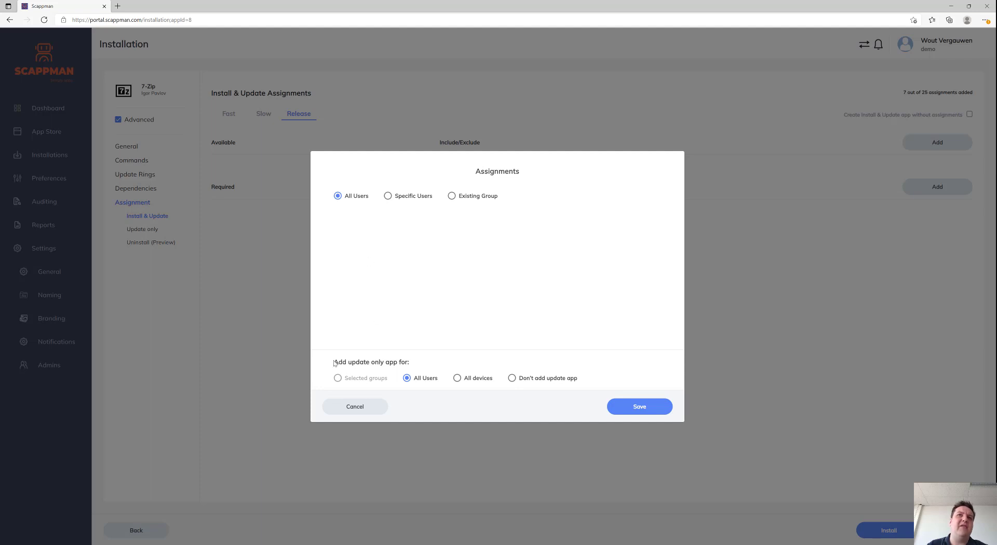
{"action": "left_click_drag", "start_coordinate": [334, 362], "coordinate": [427, 351]}
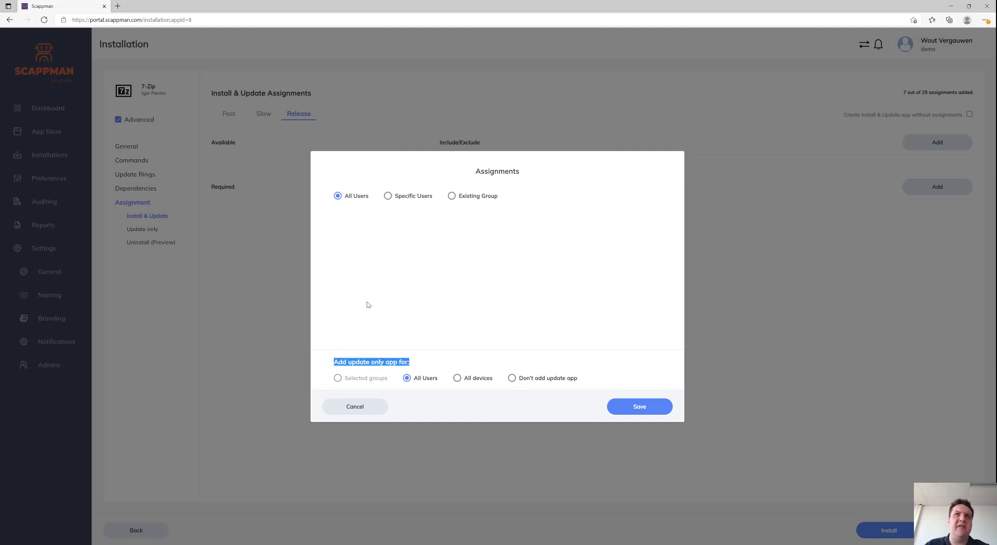
{"action": "left_click", "coordinate": [633, 408]}
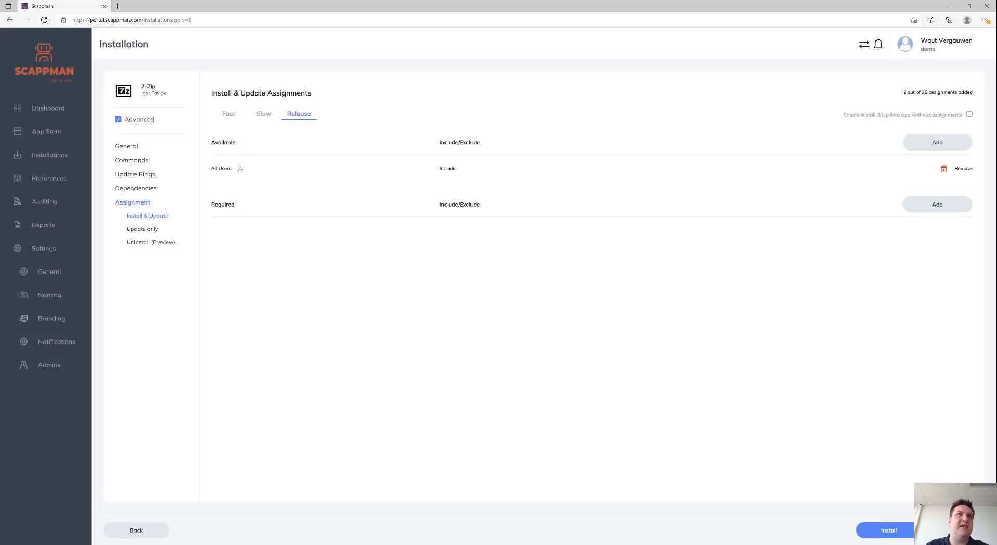
- Review 7-Zip's update-only assignments, noting the scappman_en_x86 entry in the Fast ring
{"action": "left_click", "coordinate": [146, 234]}
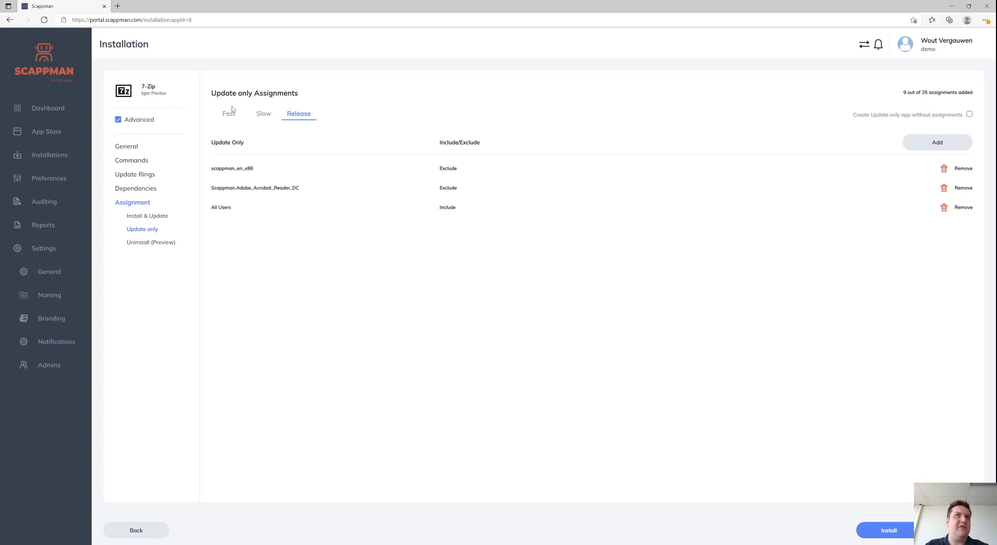
{"action": "left_click", "coordinate": [238, 117]}
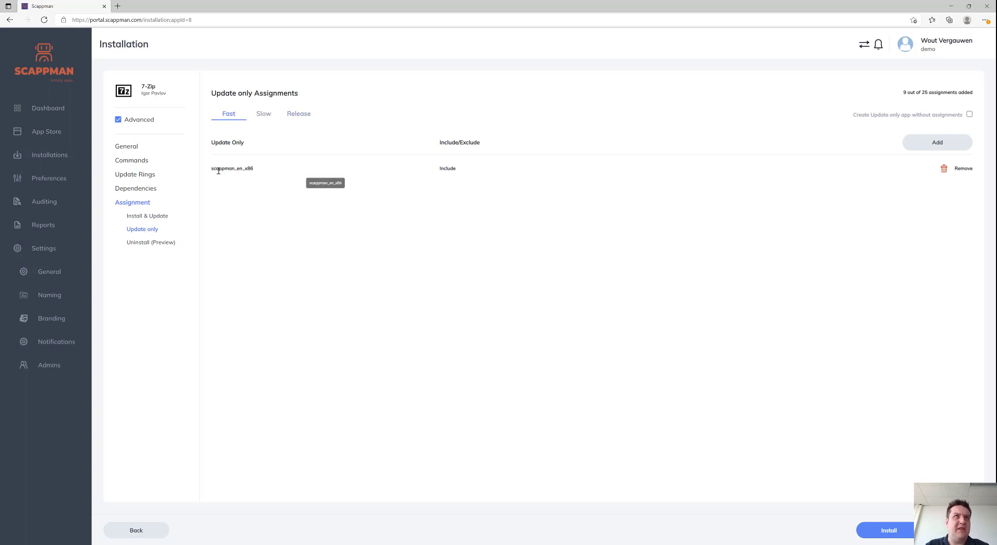
{"action": "left_click_drag", "start_coordinate": [212, 169], "coordinate": [263, 175]}
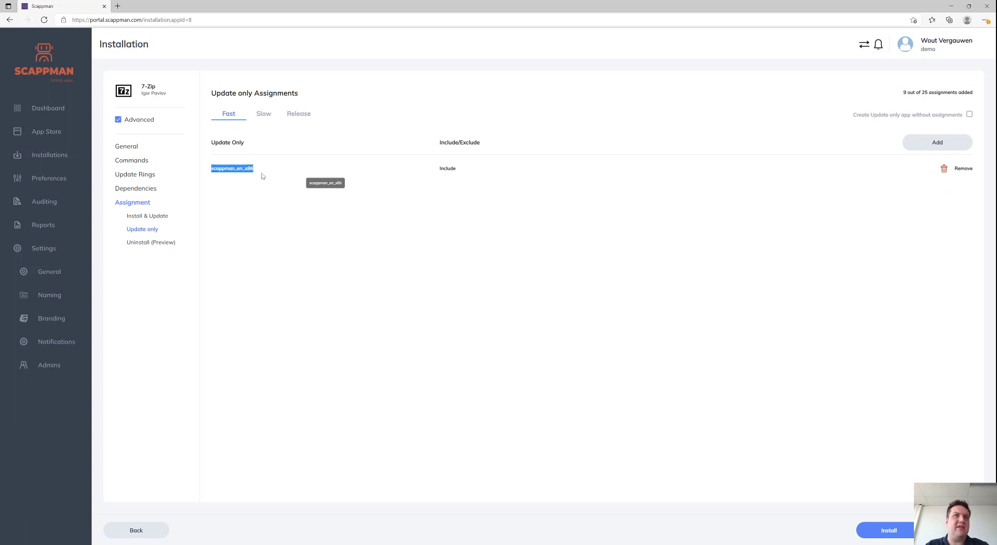
{"action": "left_click", "coordinate": [147, 217]}
{"action": "double_click", "coordinate": [217, 166]}
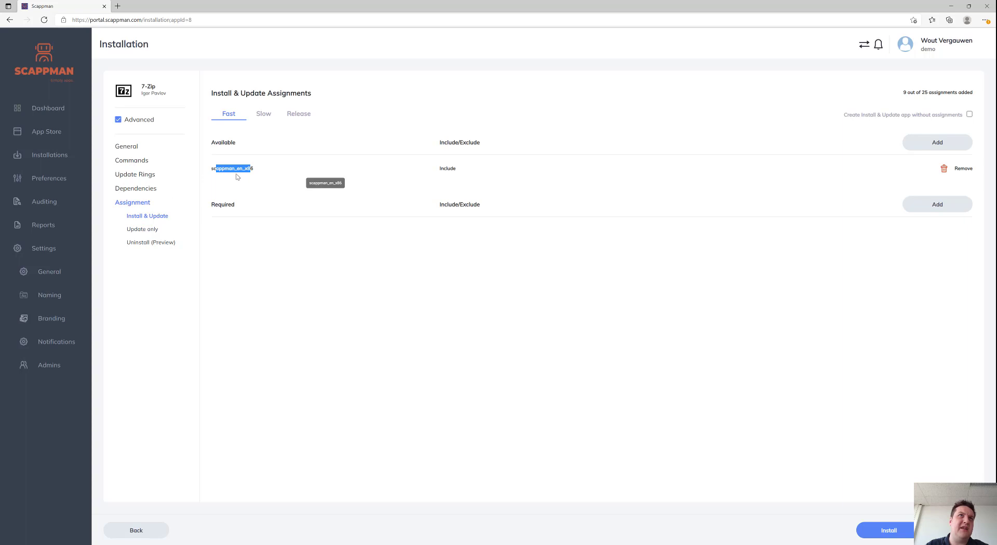
{"action": "left_click", "coordinate": [142, 229]}
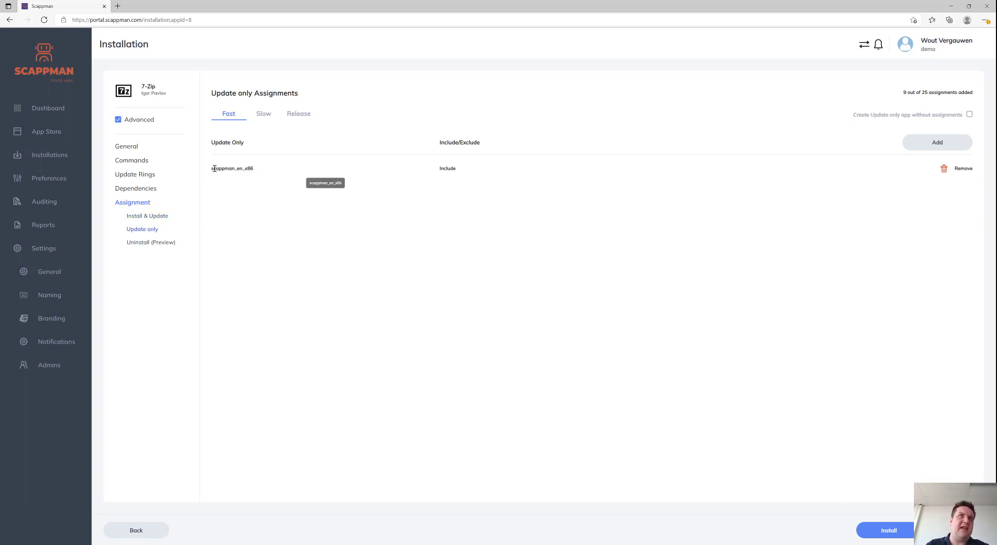
{"action": "double_click", "coordinate": [219, 169]}
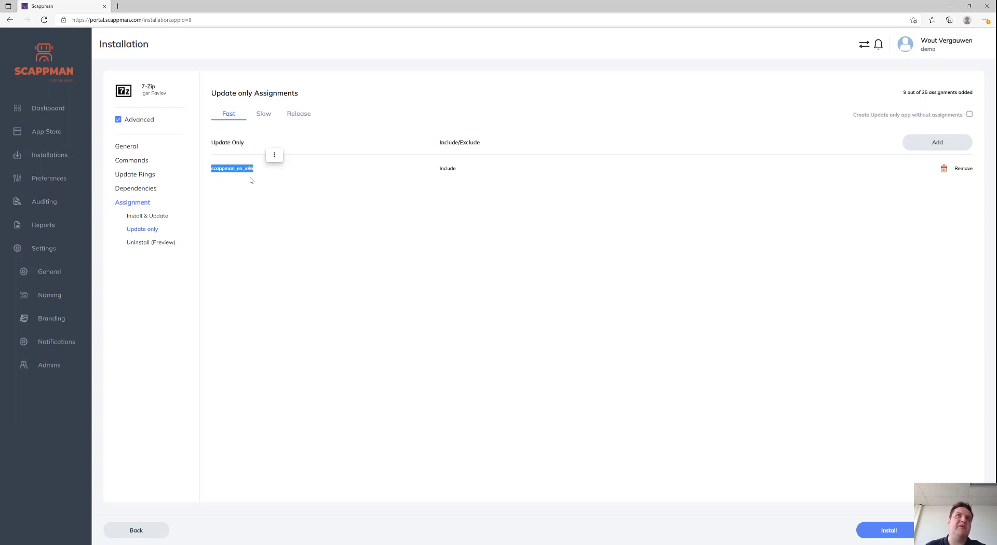
- Check Slow's update-only entries (scappman_en_x86 excluded, Adobe Acrobat Reader included), then the Release and uninstall pages
{"action": "left_click", "coordinate": [262, 118]}
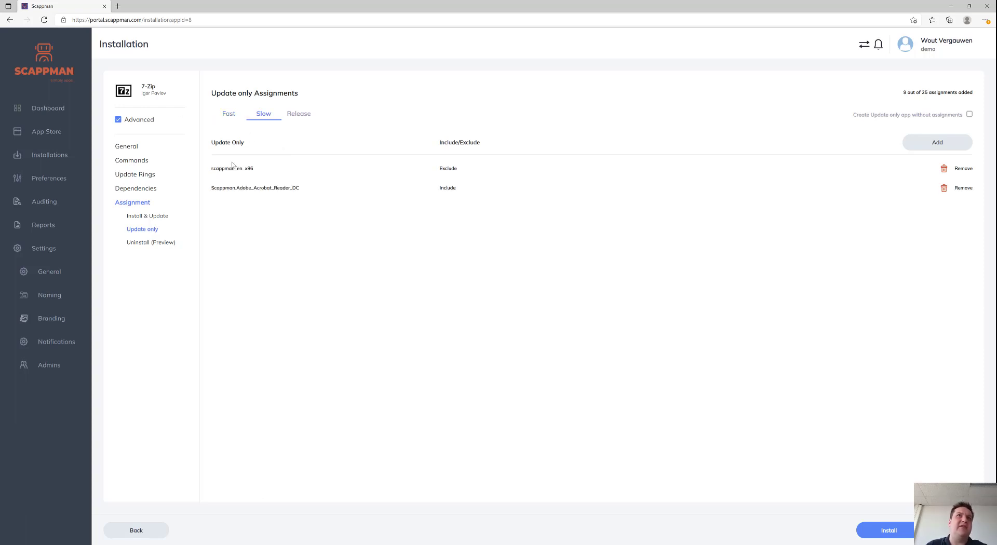
{"action": "left_click_drag", "start_coordinate": [222, 169], "coordinate": [264, 188]}
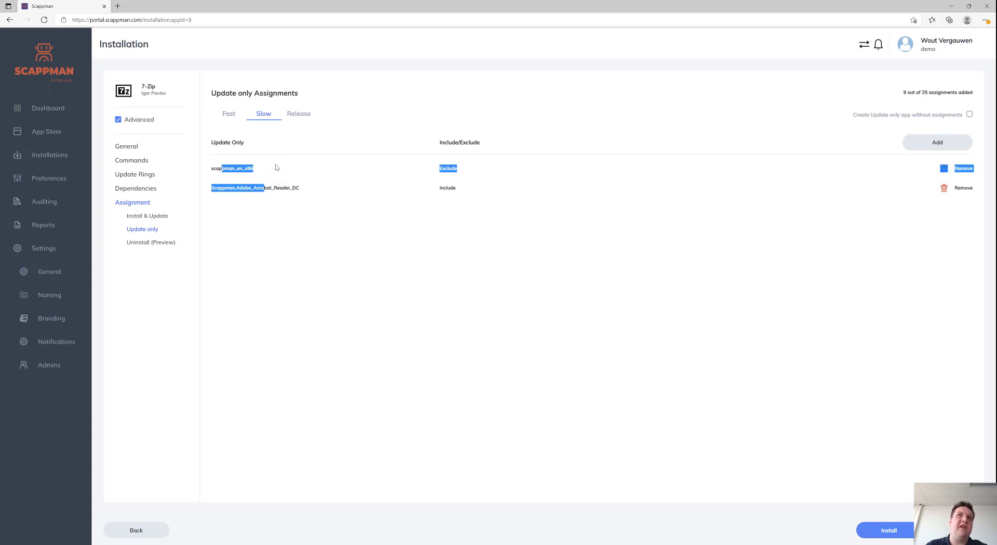
{"action": "left_click", "coordinate": [425, 169]}
{"action": "double_click", "coordinate": [448, 168]}
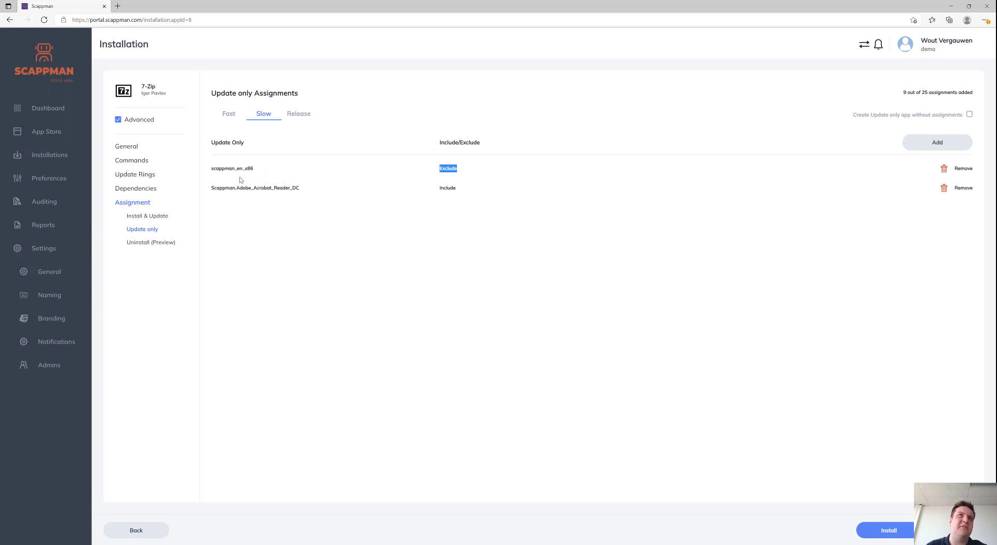
{"action": "left_click_drag", "start_coordinate": [224, 169], "coordinate": [265, 199]}
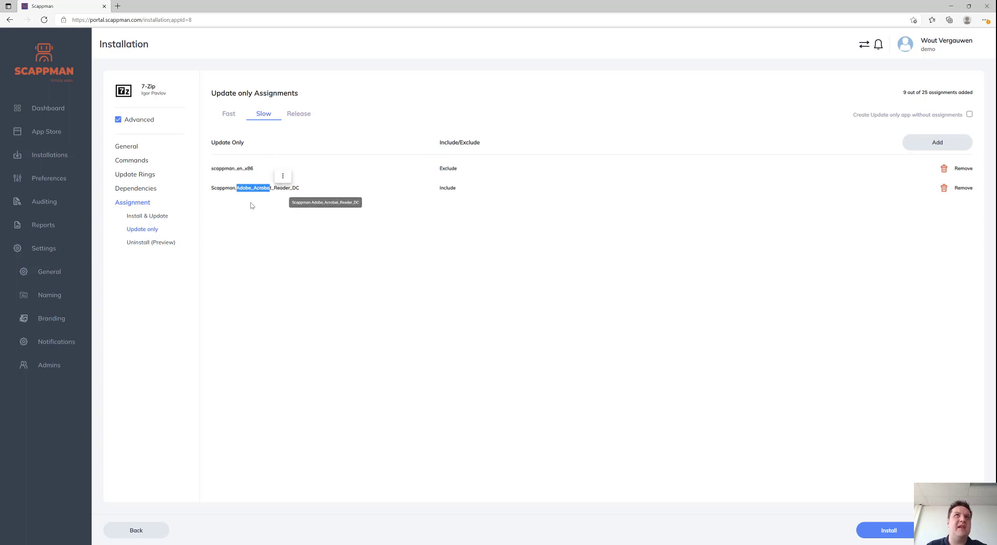
{"action": "left_click", "coordinate": [300, 117]}
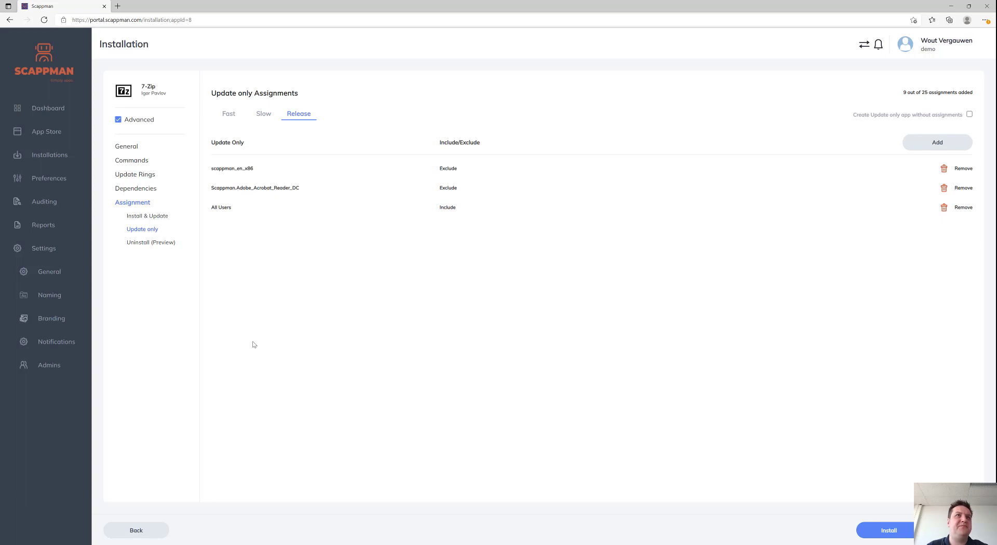
{"action": "left_click", "coordinate": [154, 246]}
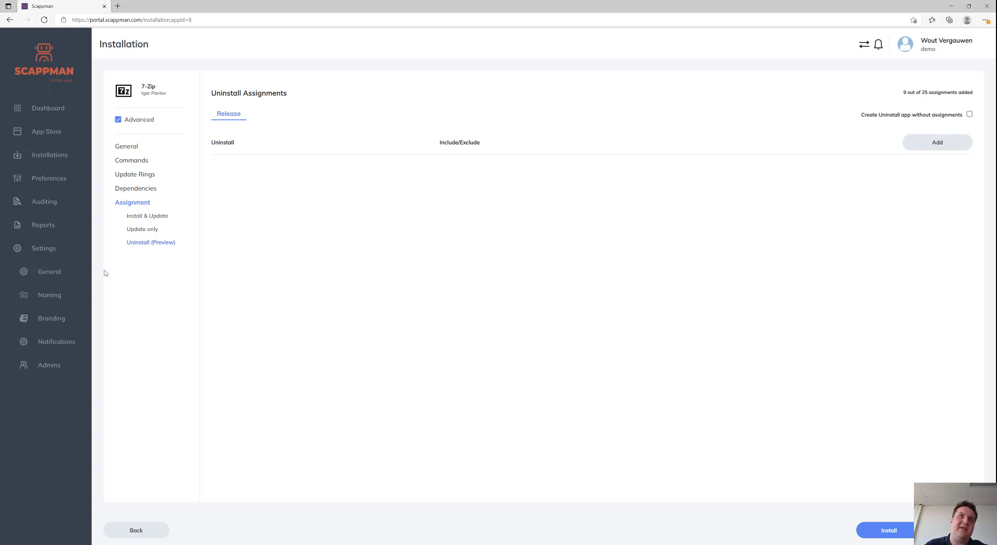
- Enable 'Create Uninstall app without assignments' and install 7-Zip with these assignment settings
{"action": "left_click", "coordinate": [140, 229]}
{"action": "left_click", "coordinate": [152, 217]}
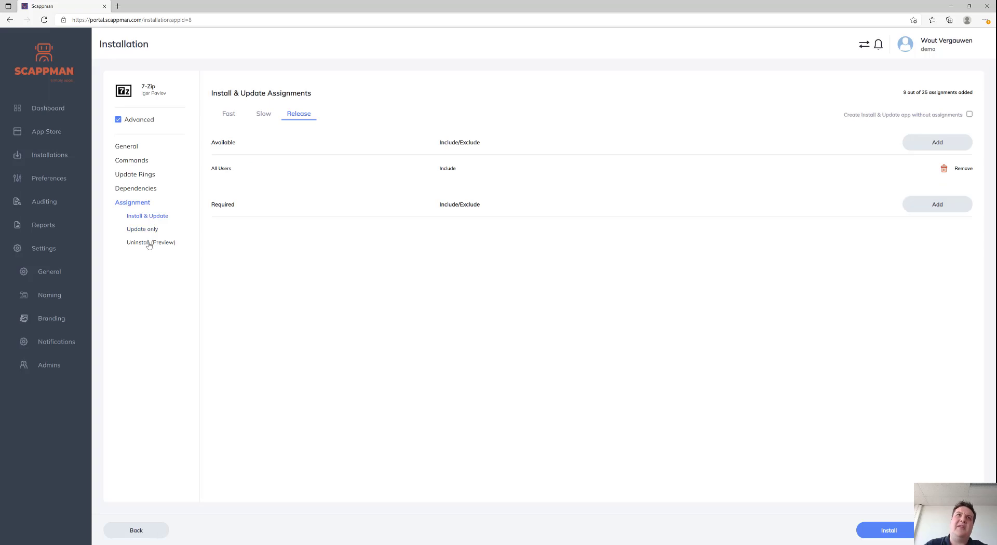
{"action": "left_click", "coordinate": [149, 243]}
{"action": "left_click", "coordinate": [969, 115]}
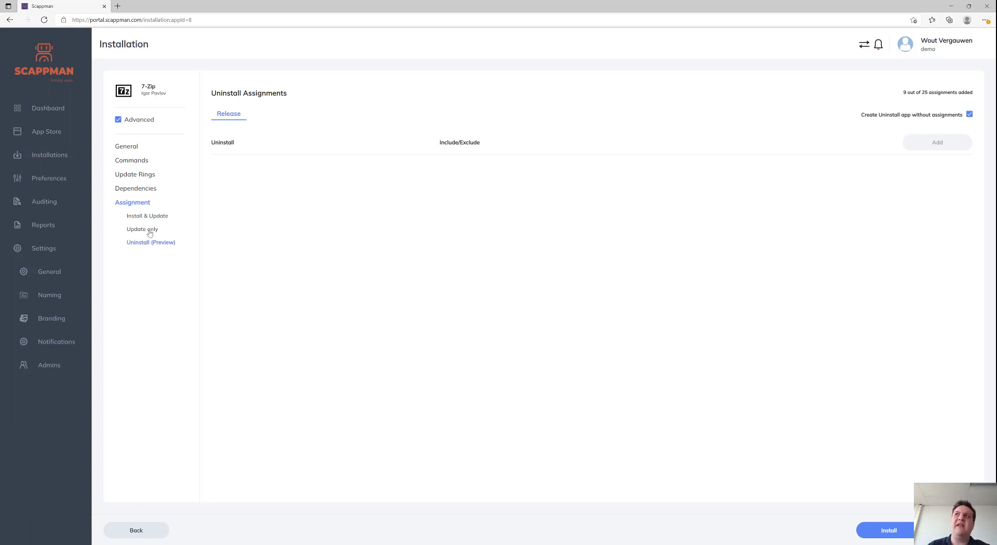
{"action": "left_click", "coordinate": [906, 531]}
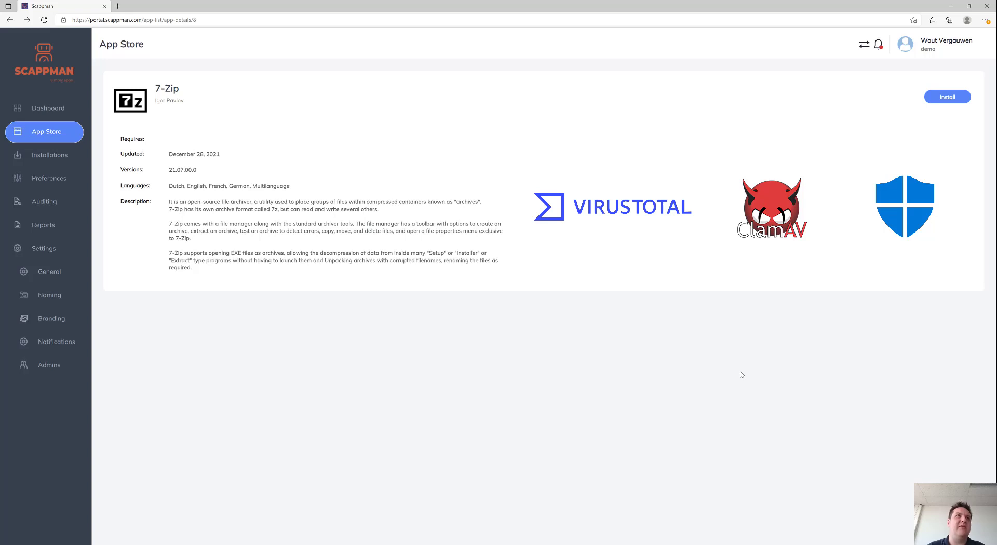
- Open 7-Zip's installation details and check the Fast ring's version 21.07.00.0
{"action": "left_click", "coordinate": [57, 158]}
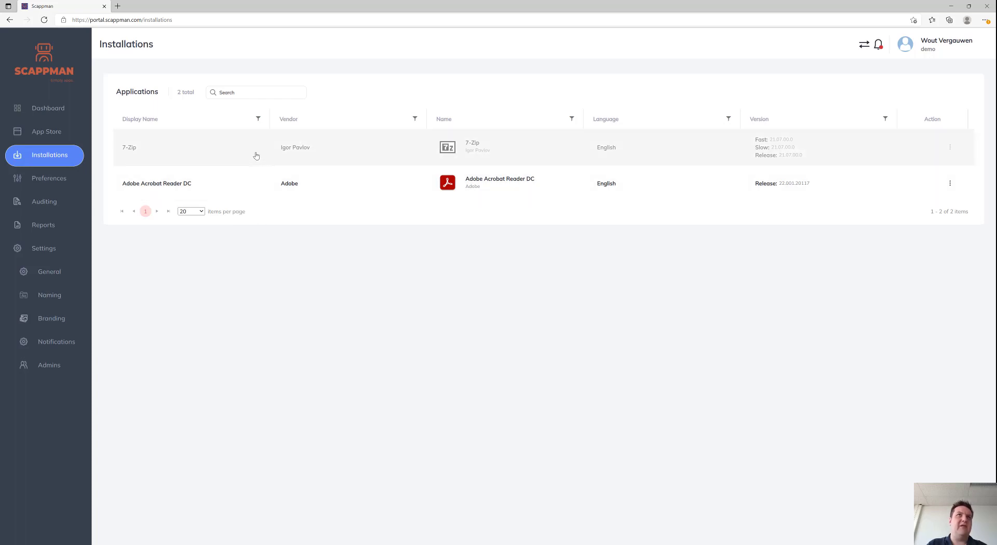
{"action": "left_click", "coordinate": [248, 184]}
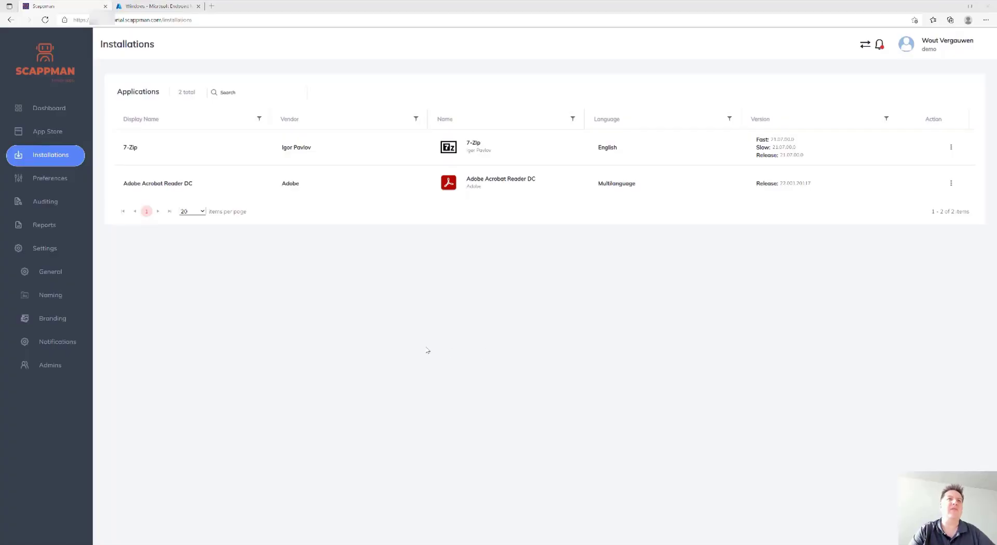
{"action": "left_click", "coordinate": [403, 143]}
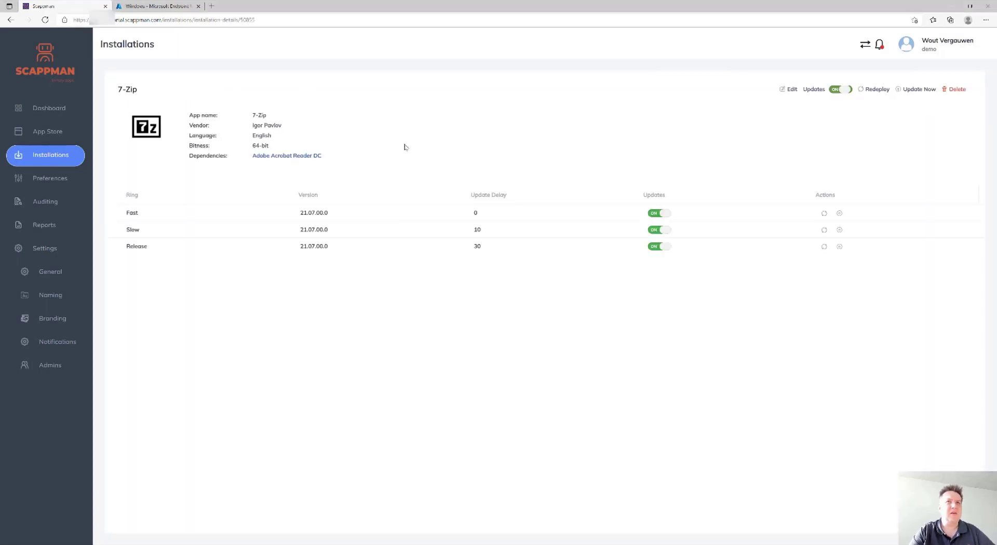
{"action": "left_click", "coordinate": [150, 218]}
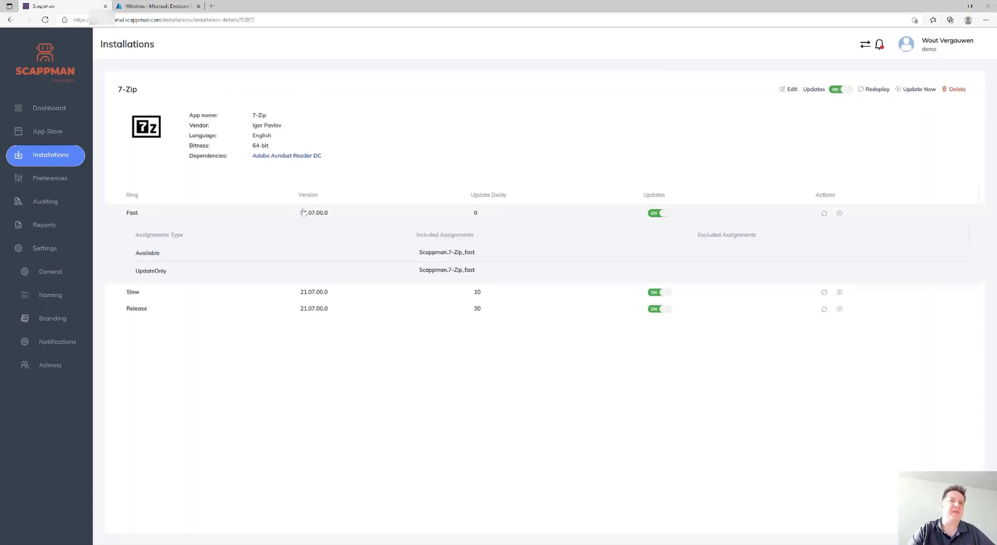
{"action": "left_click_drag", "start_coordinate": [300, 213], "coordinate": [329, 214]}
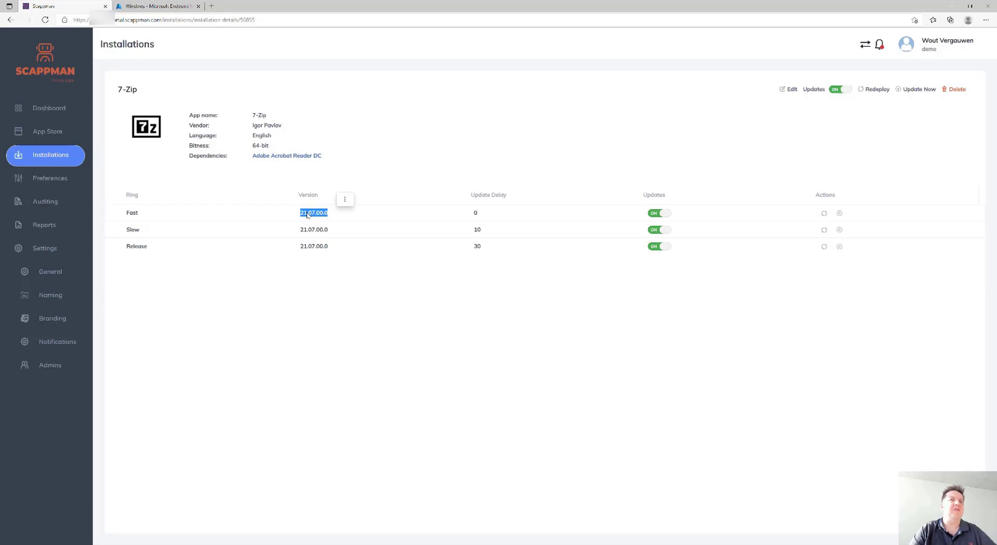
- Pause updates for the Slow and Release rings, then resume updates on all rings
{"action": "left_click", "coordinate": [660, 232]}
{"action": "left_click", "coordinate": [657, 248]}
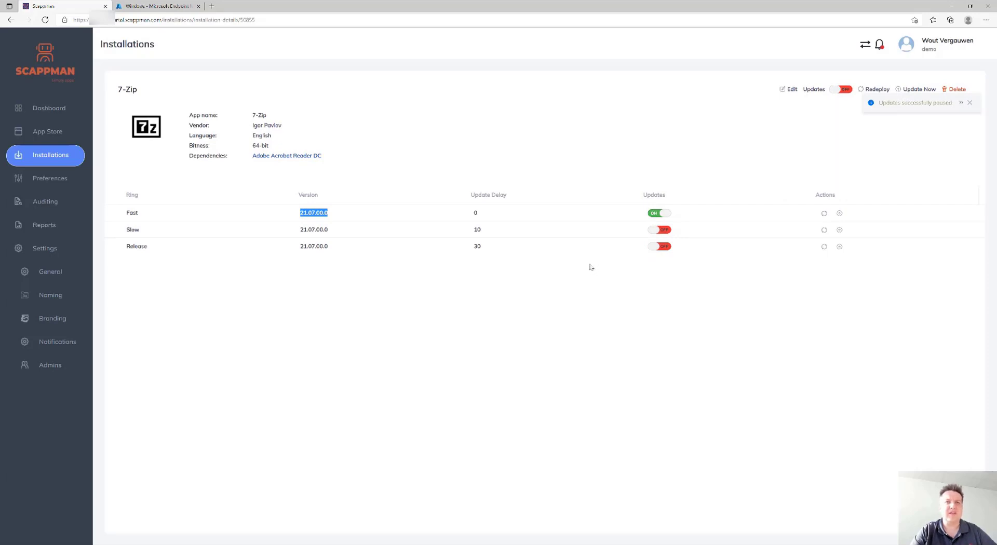
{"action": "left_click", "coordinate": [841, 89]}
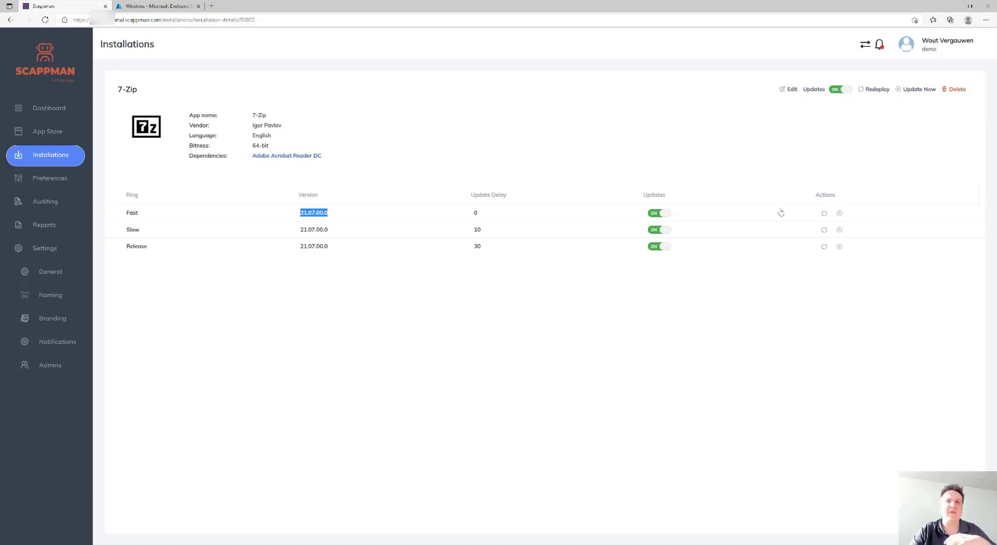
- Set the Fast ring's update-now days and postponements to 0, then cancel without updating
{"action": "left_click", "coordinate": [840, 215]}
{"action": "double_click", "coordinate": [576, 258]}
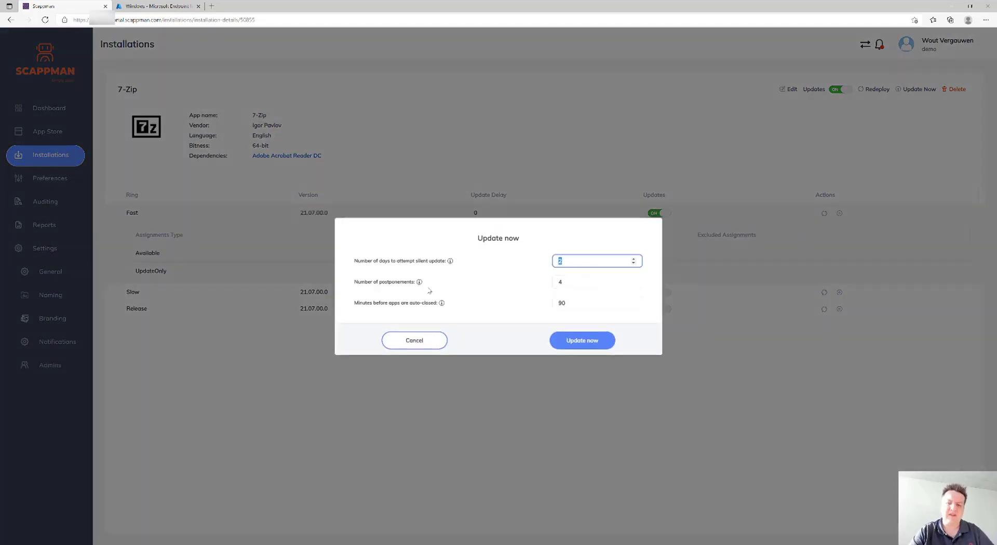
{"action": "type", "text": "0"}
{"action": "key", "text": "Tab"}
{"action": "type", "text": "0"}
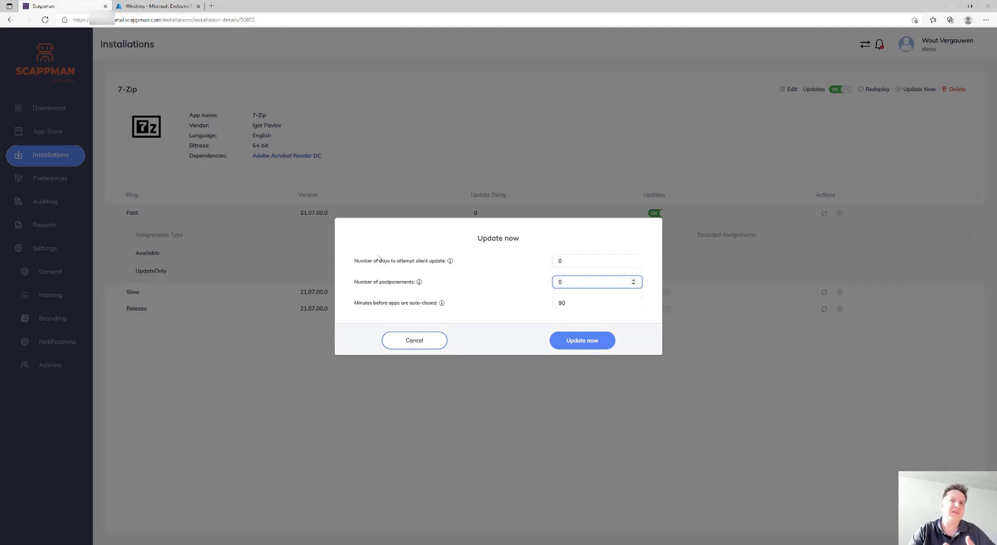
{"action": "left_click_drag", "start_coordinate": [369, 260], "coordinate": [450, 264]}
{"action": "left_click", "coordinate": [508, 285]}
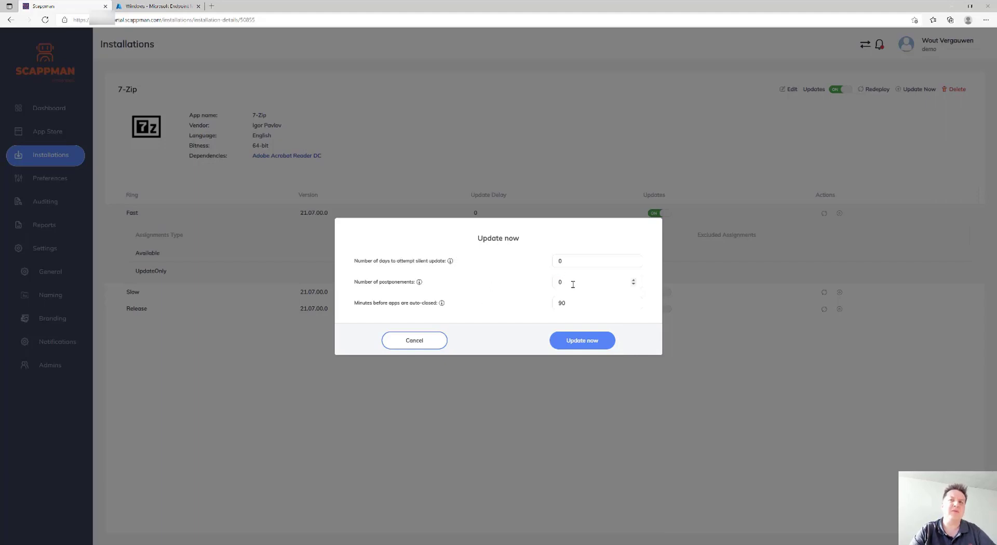
{"action": "double_click", "coordinate": [568, 260]}
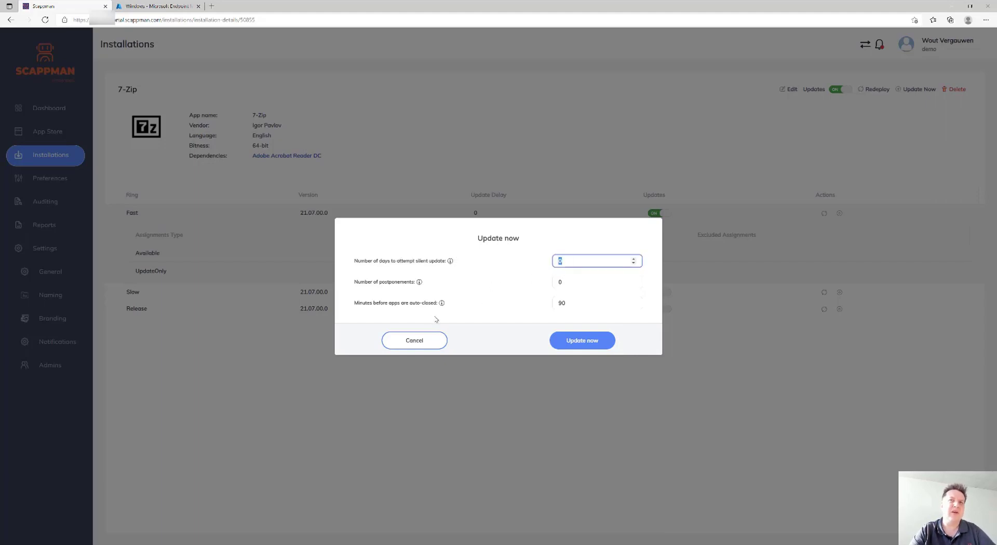
{"action": "left_click", "coordinate": [428, 345]}
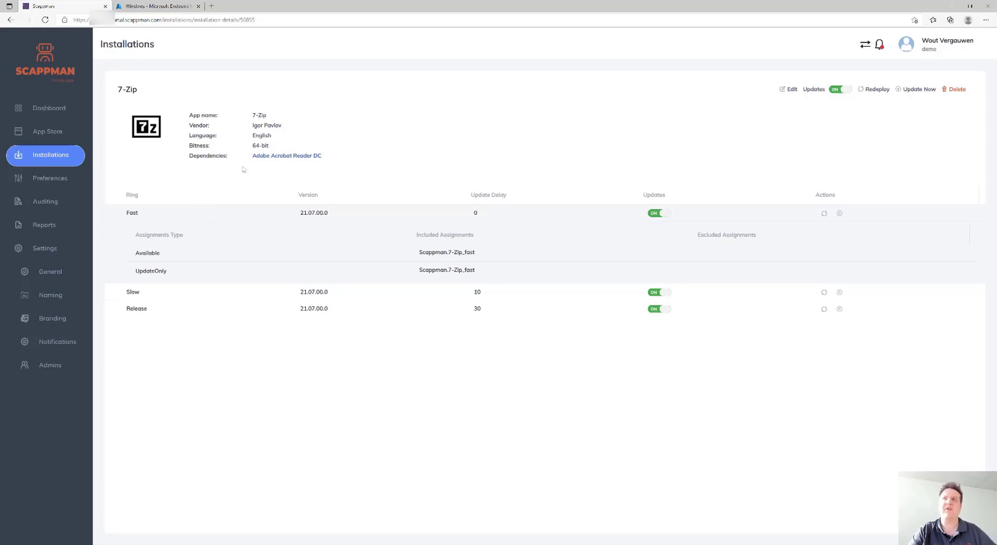
- Open the App Store's Request App form and switch to Private app, with Standard (15 days) and Premium (5 days) delivery
{"action": "left_click", "coordinate": [43, 135]}
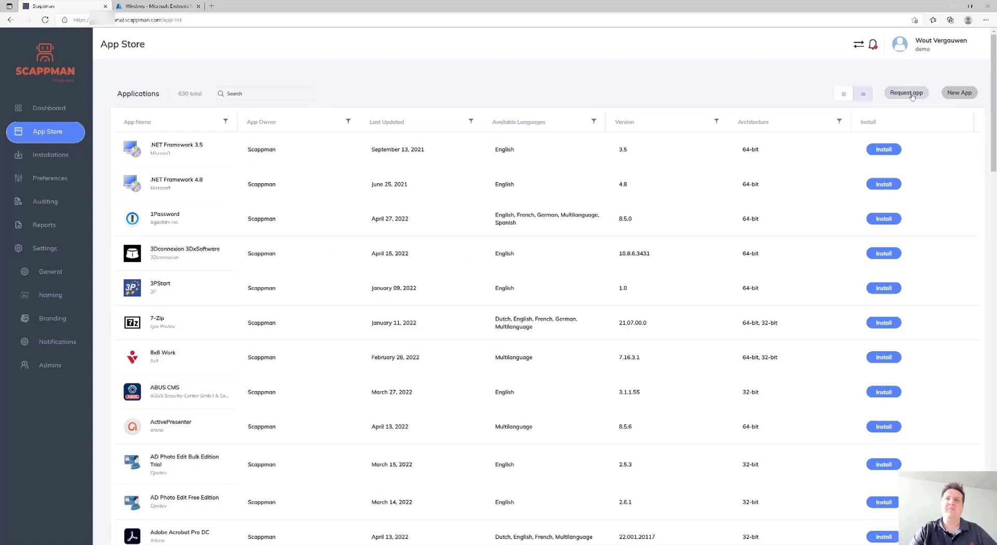
{"action": "left_click", "coordinate": [911, 94]}
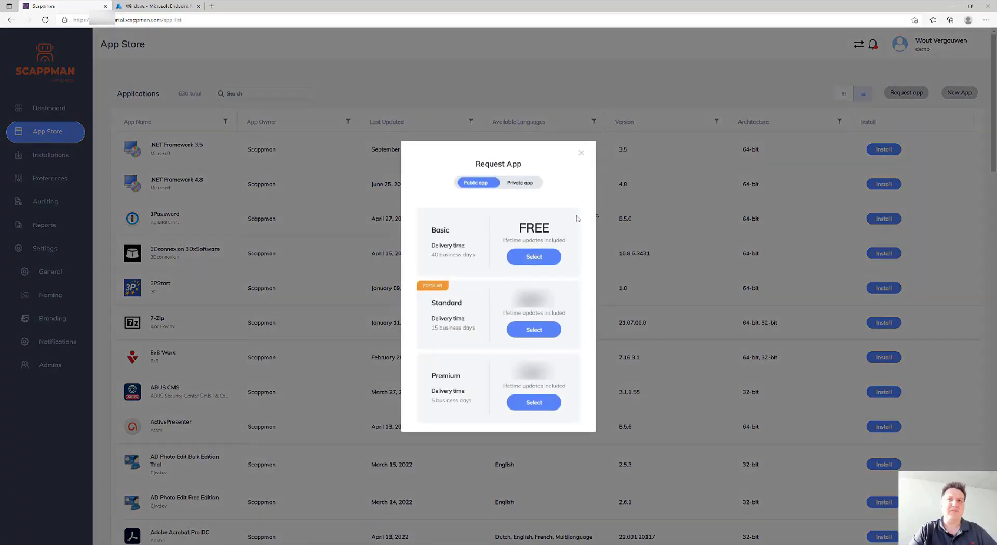
{"action": "left_click_drag", "start_coordinate": [437, 229], "coordinate": [571, 228]}
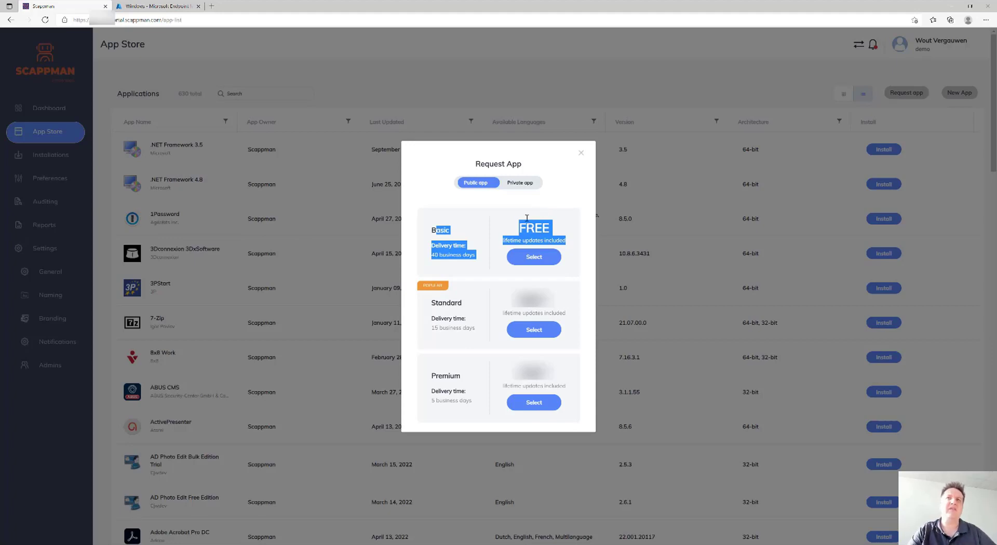
{"action": "left_click", "coordinate": [521, 186]}
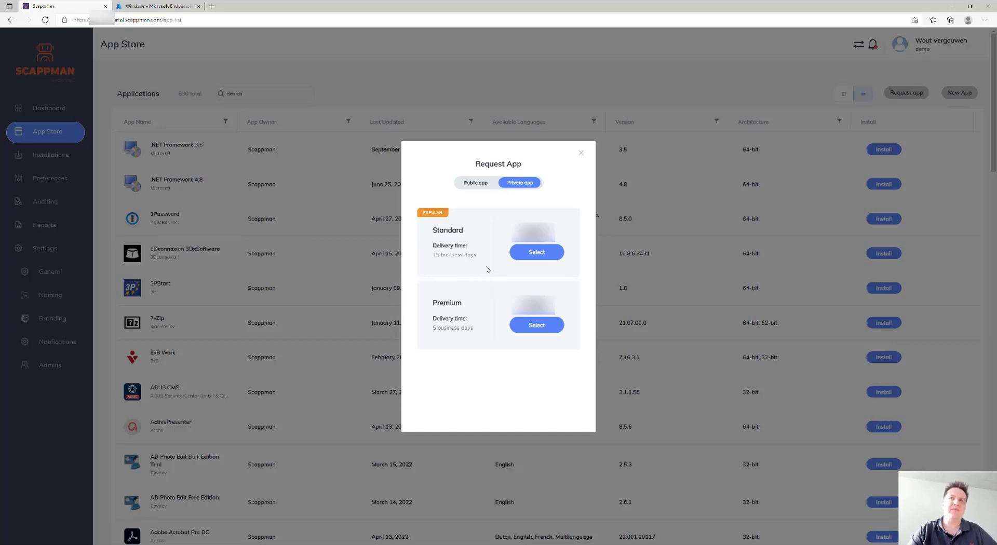
- Close the request form, find the demo app by searching 'dem', and check its update request options
{"action": "left_click", "coordinate": [582, 153]}
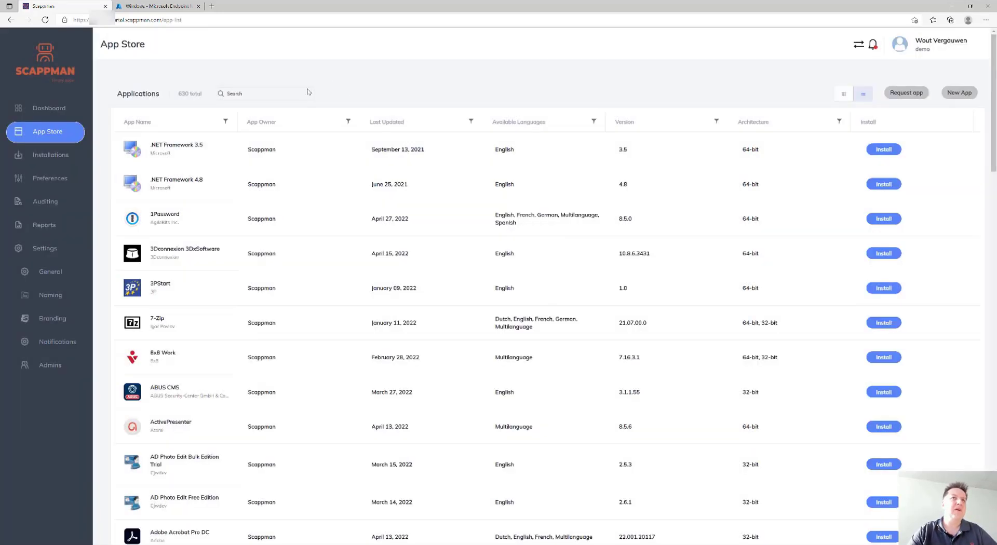
{"action": "left_click", "coordinate": [288, 95]}
{"action": "type", "text": "demo"}
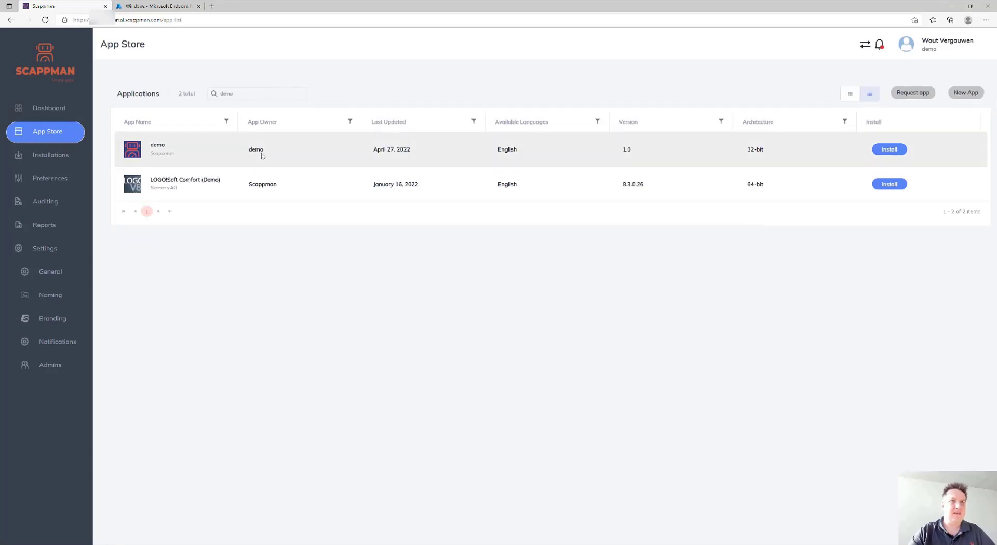
{"action": "left_click", "coordinate": [261, 156]}
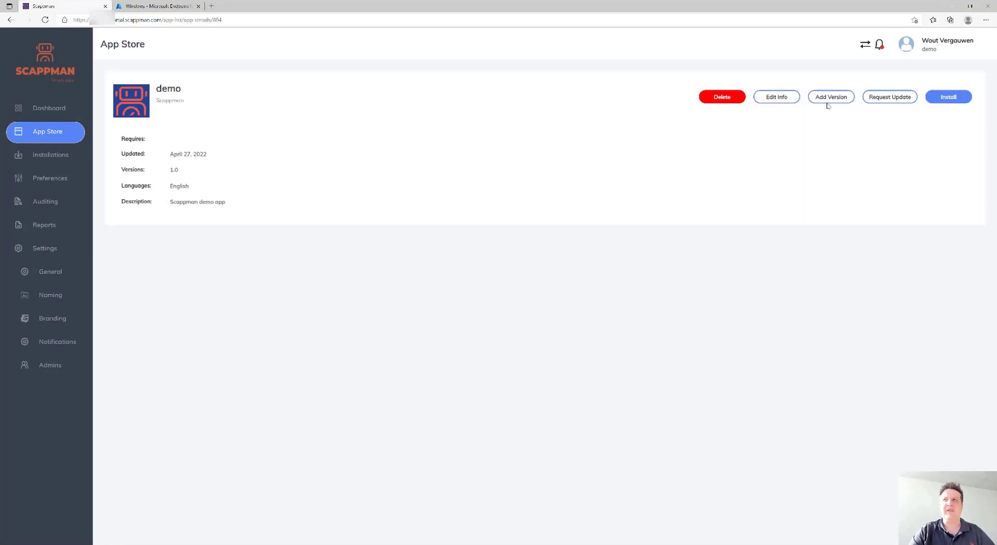
{"action": "left_click", "coordinate": [890, 100]}
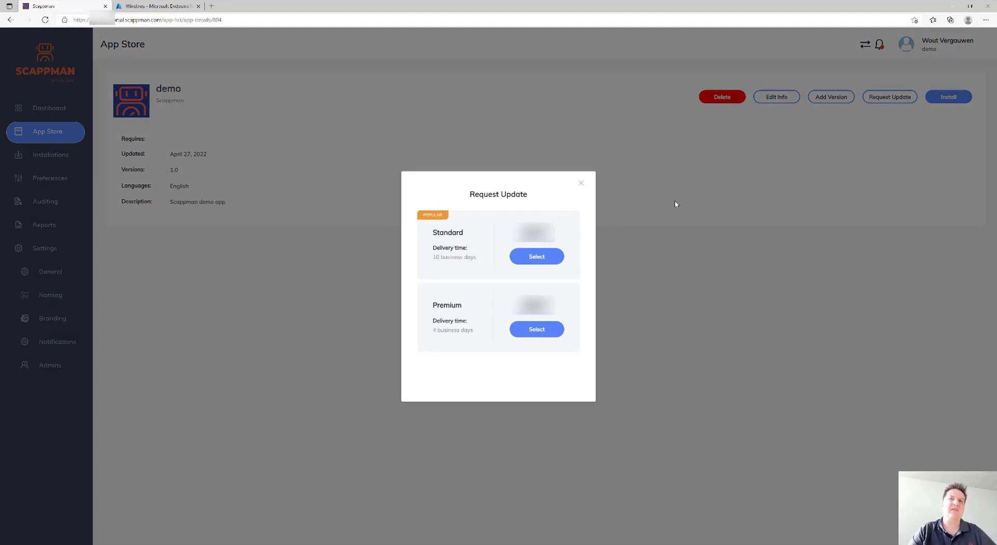
{"action": "left_click", "coordinate": [581, 185]}
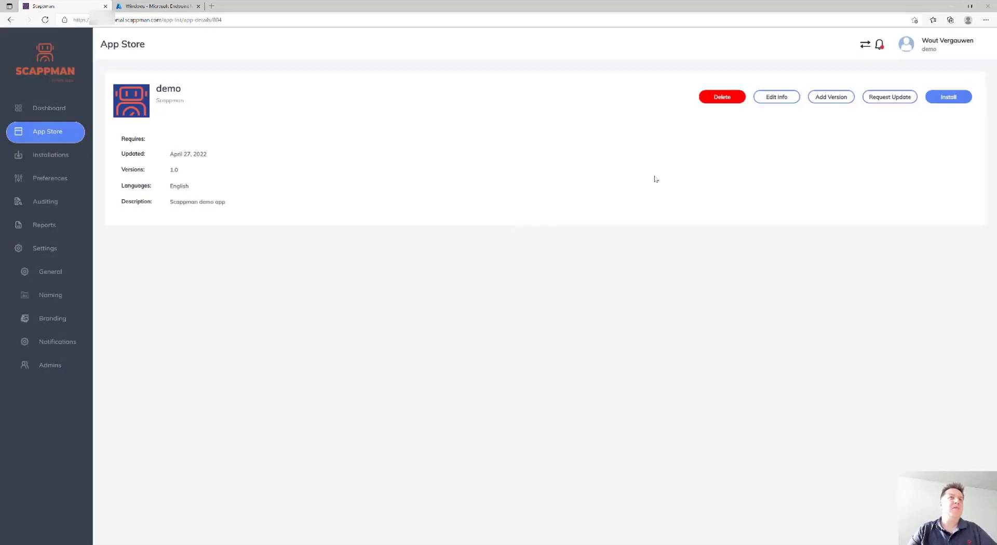
- Enter version 1.1 for demo, then view its Detection Rules and the <INSTALLERFILE> install command
{"action": "left_click", "coordinate": [830, 98]}
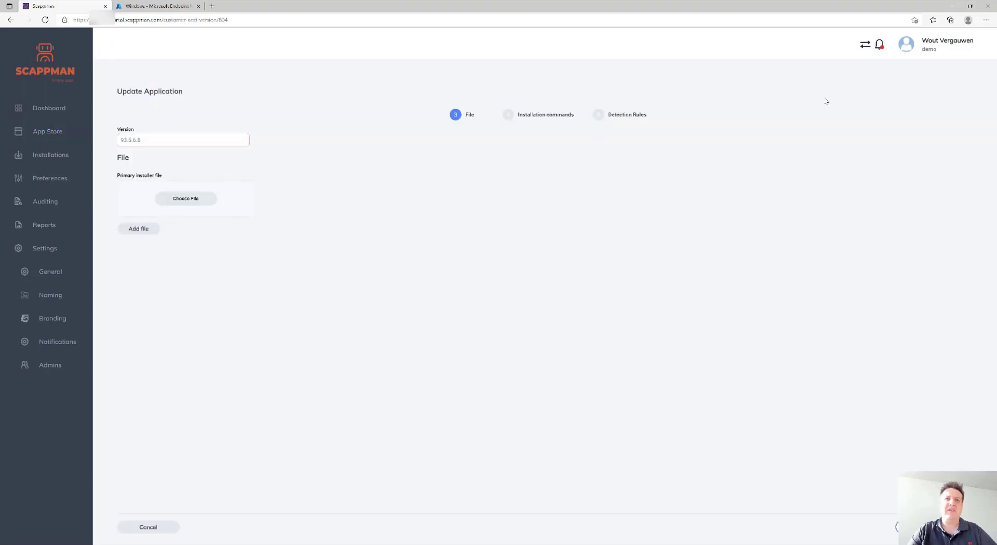
{"action": "left_click", "coordinate": [201, 142]}
{"action": "type", "text": "1.1"}
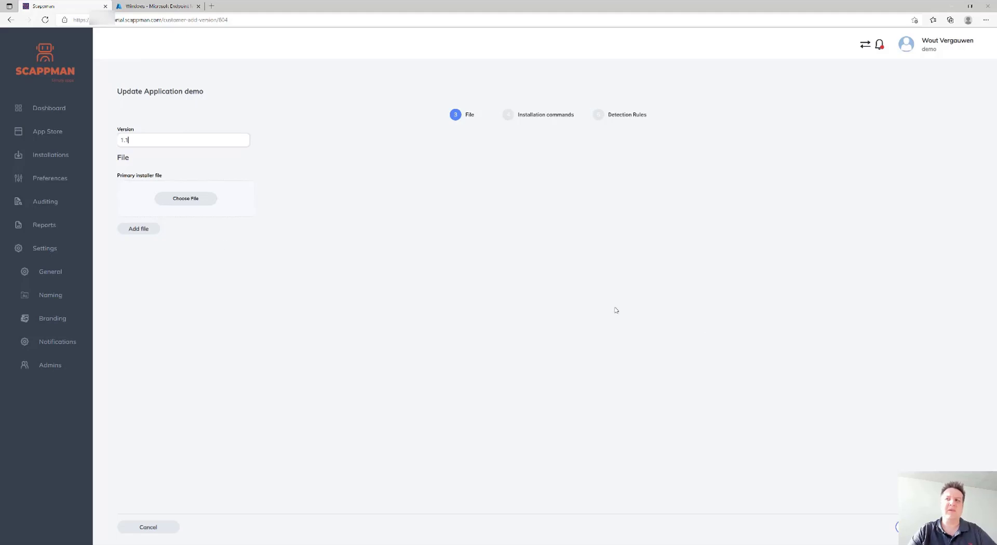
{"action": "left_click", "coordinate": [628, 114]}
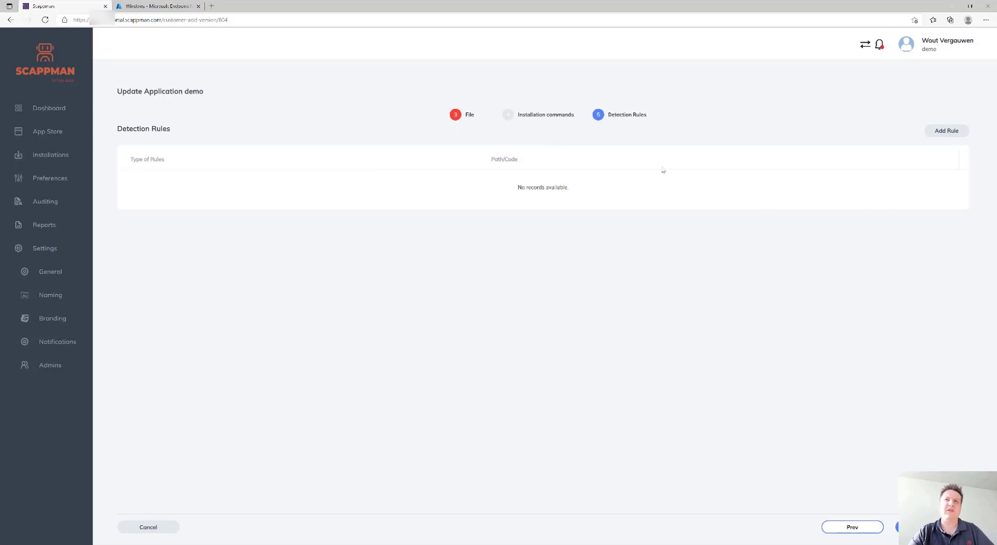
{"action": "left_click", "coordinate": [548, 116]}
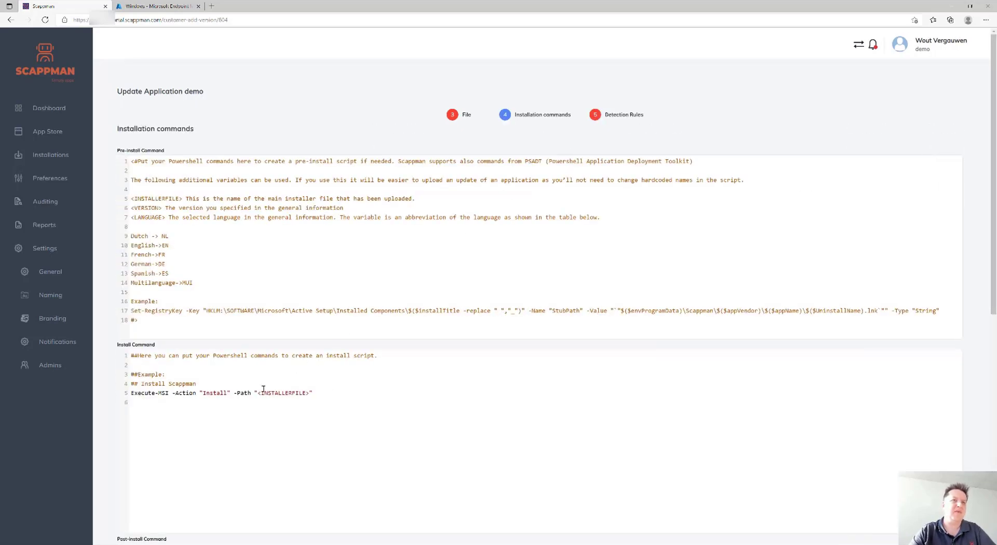
{"action": "left_click_drag", "start_coordinate": [258, 393], "coordinate": [310, 395]}
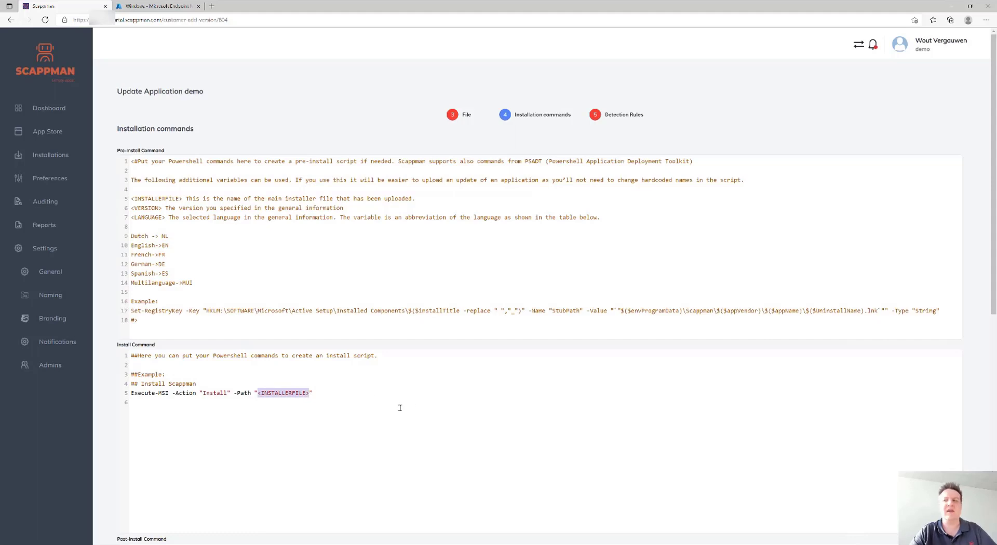
- Begin a New App upload and review Configuration (93.5.6.8, System, 32-bit, Chrome.exe) before the File step
{"action": "left_click", "coordinate": [38, 133]}
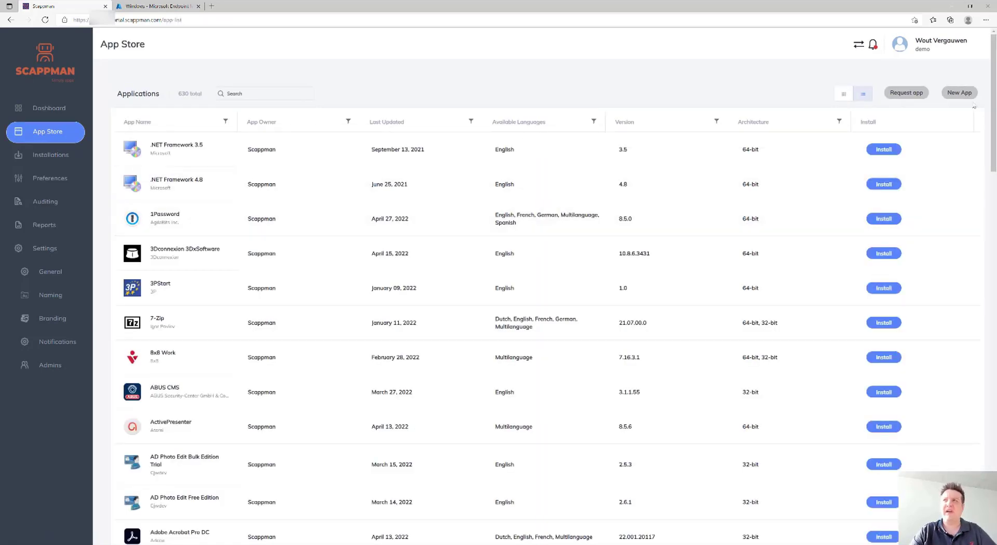
{"action": "left_click", "coordinate": [959, 93]}
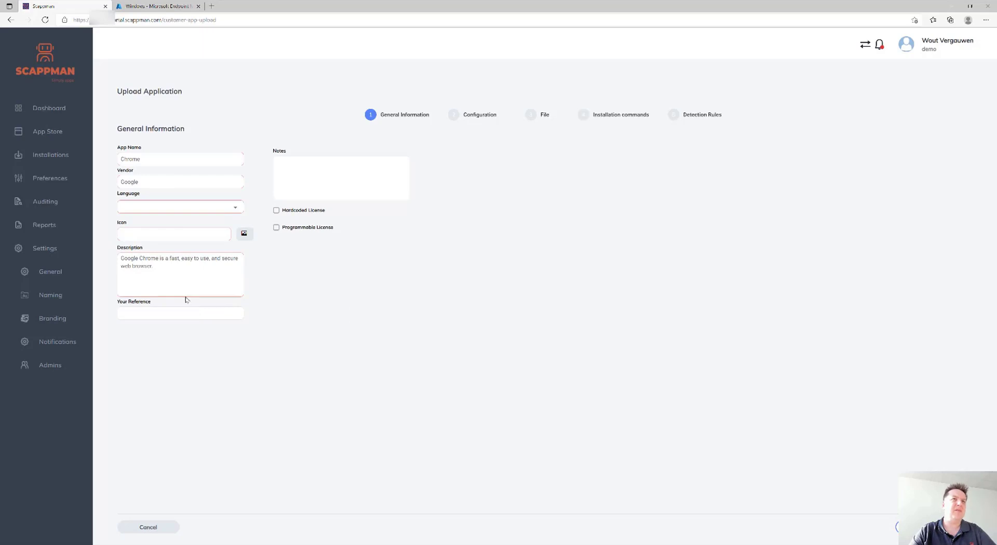
{"action": "left_click", "coordinate": [483, 115]}
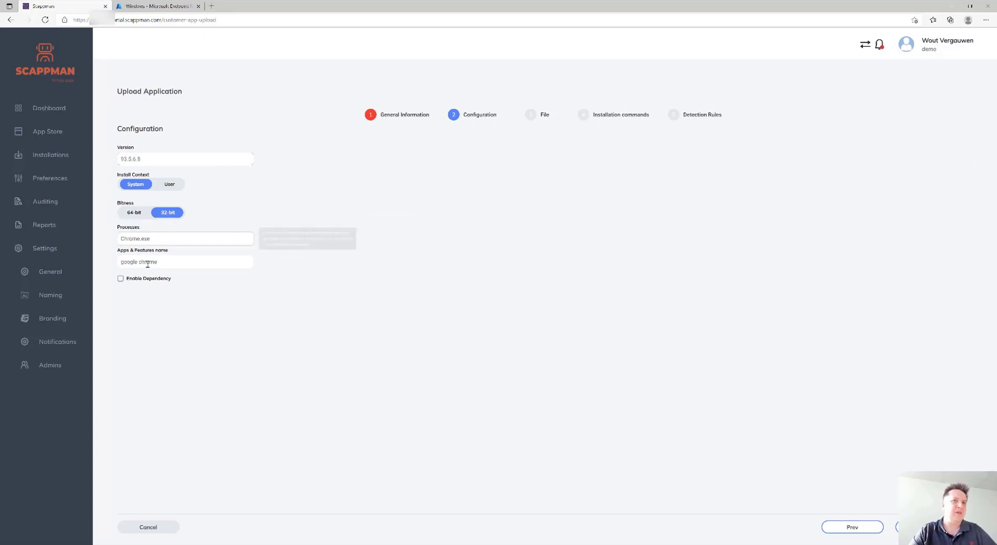
{"action": "mouse_move", "coordinate": [183, 239]}
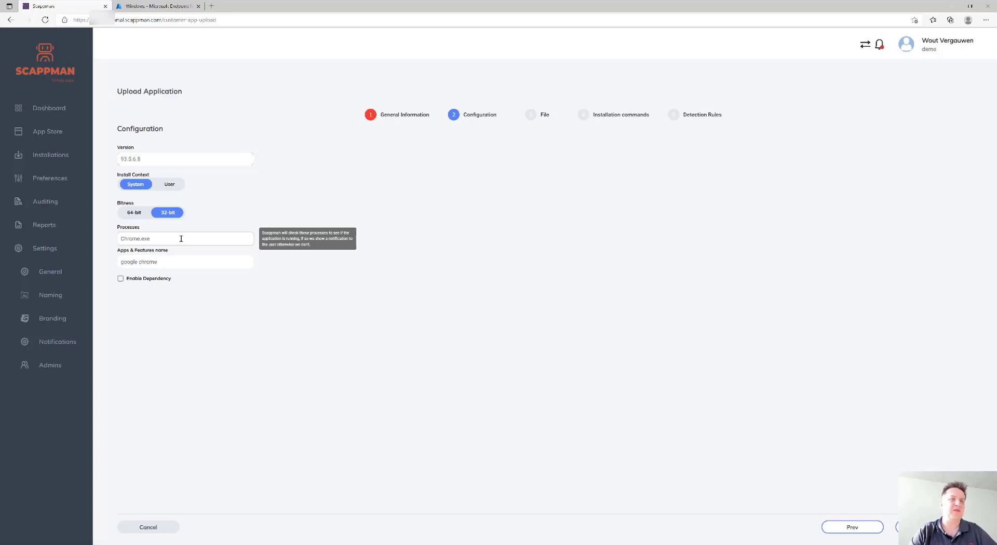
{"action": "mouse_move", "coordinate": [177, 261]}
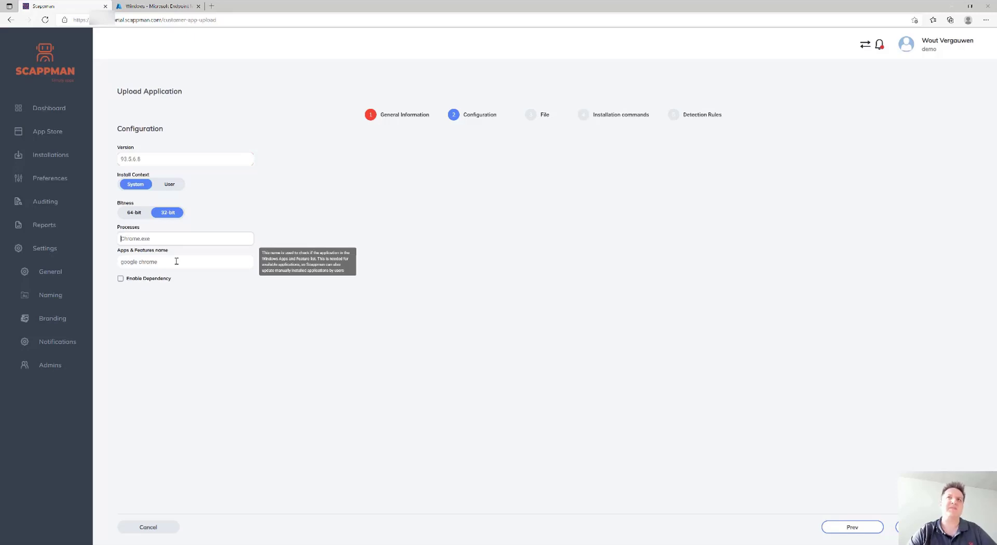
{"action": "left_click", "coordinate": [545, 115]}
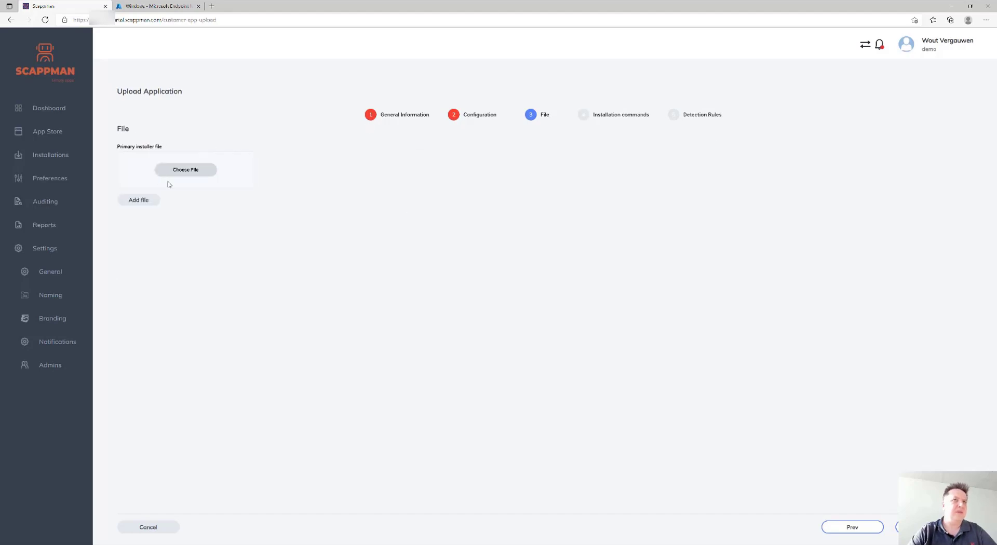
- Step the Chrome upload through Installation commands, selecting the pre-install text, on to Detection Rules
{"action": "left_click", "coordinate": [606, 118]}
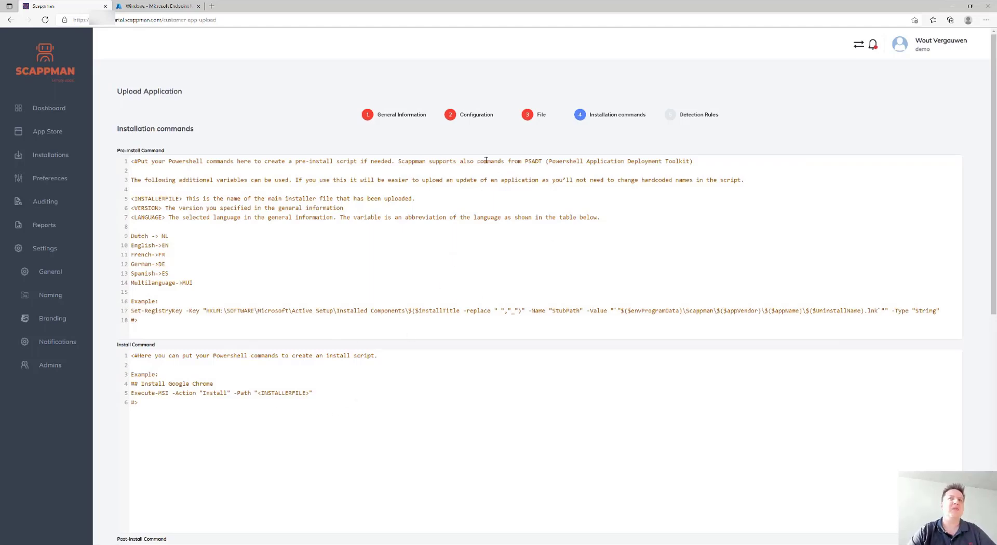
{"action": "left_click", "coordinate": [525, 163]}
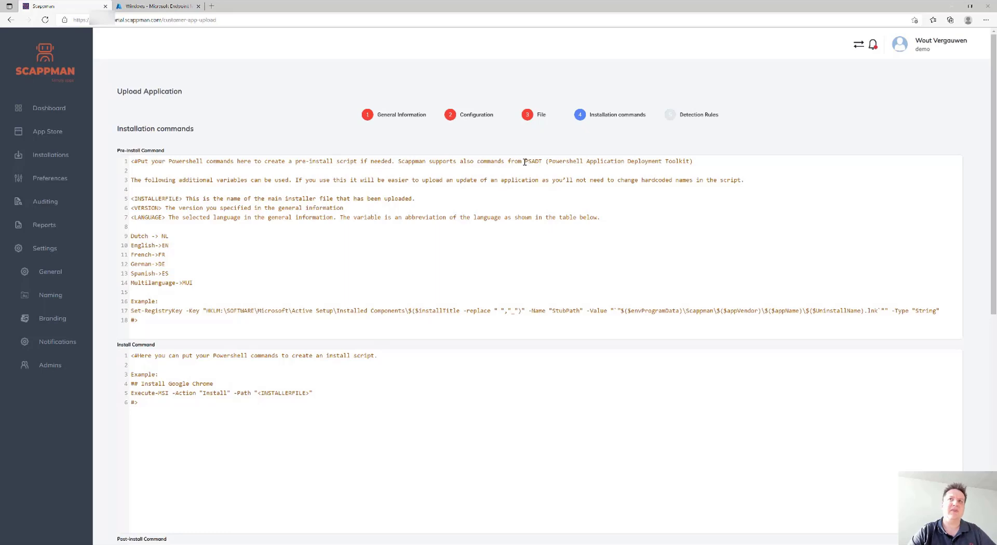
{"action": "key", "text": "shift+End"}
{"action": "key", "text": "shift+Home"}
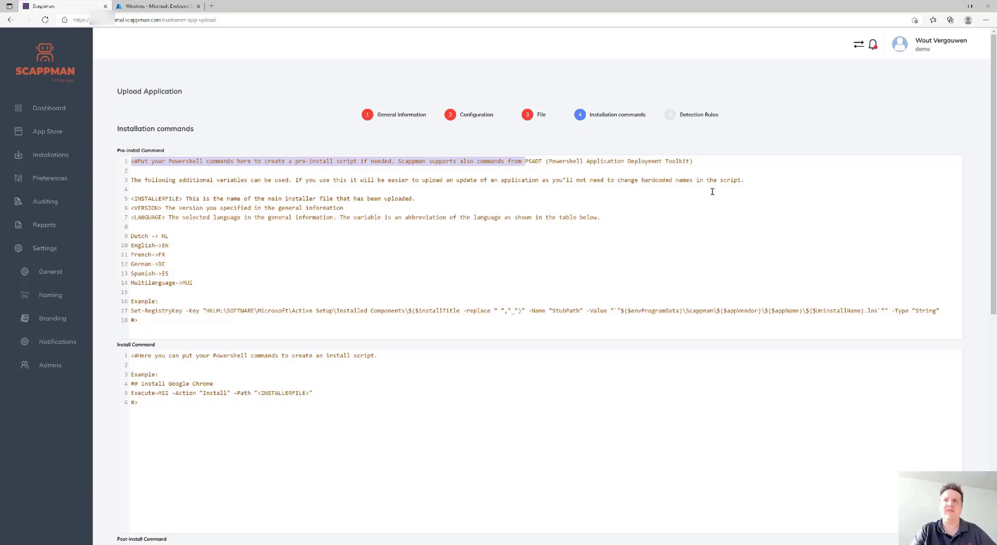
{"action": "left_click", "coordinate": [693, 116]}
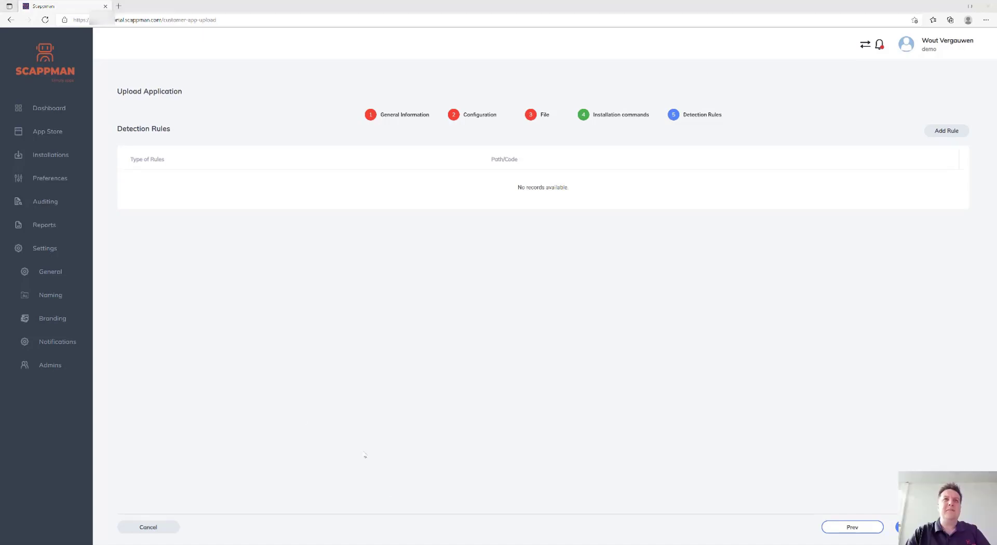
- Create a new registry key collection named demo
{"action": "left_click", "coordinate": [59, 204]}
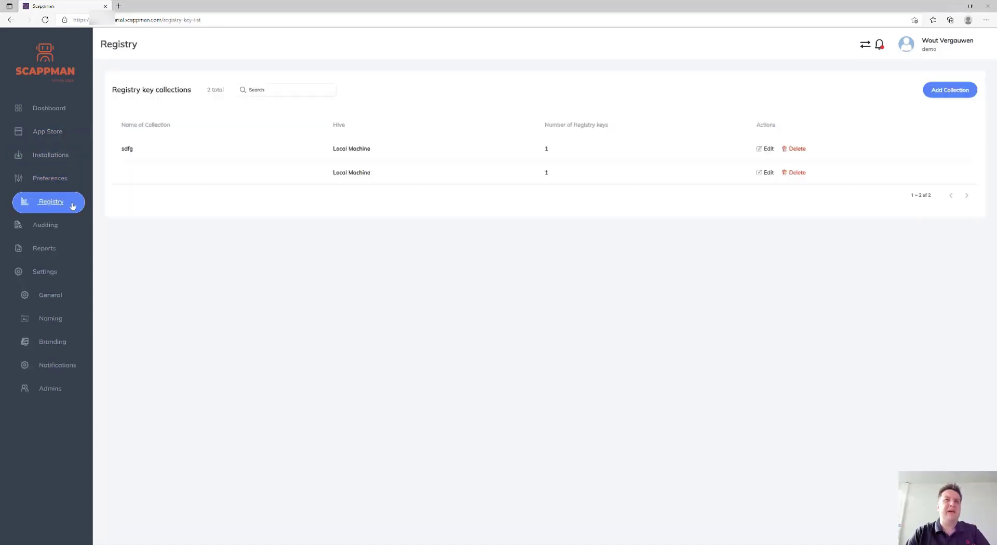
{"action": "left_click", "coordinate": [954, 91]}
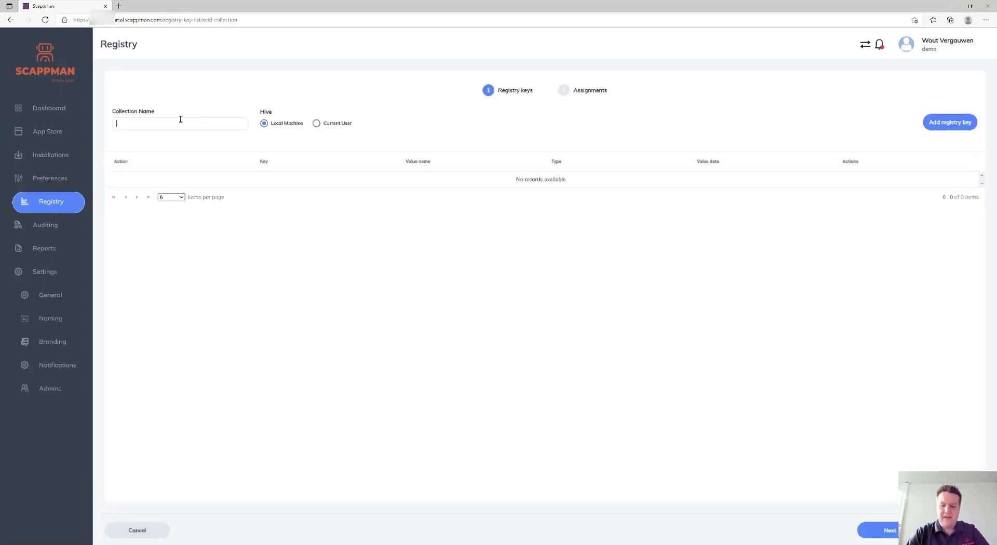
{"action": "type", "text": "demo"}
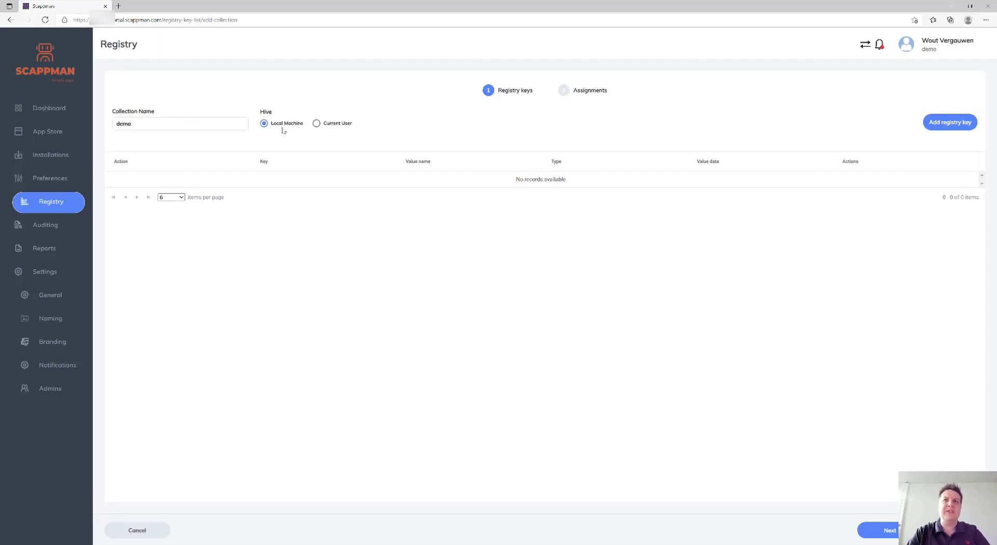
- Add a Create/Update key at SOFTWARE\scappman with REG_DWORD value demo set to 1
{"action": "left_click", "coordinate": [950, 123]}
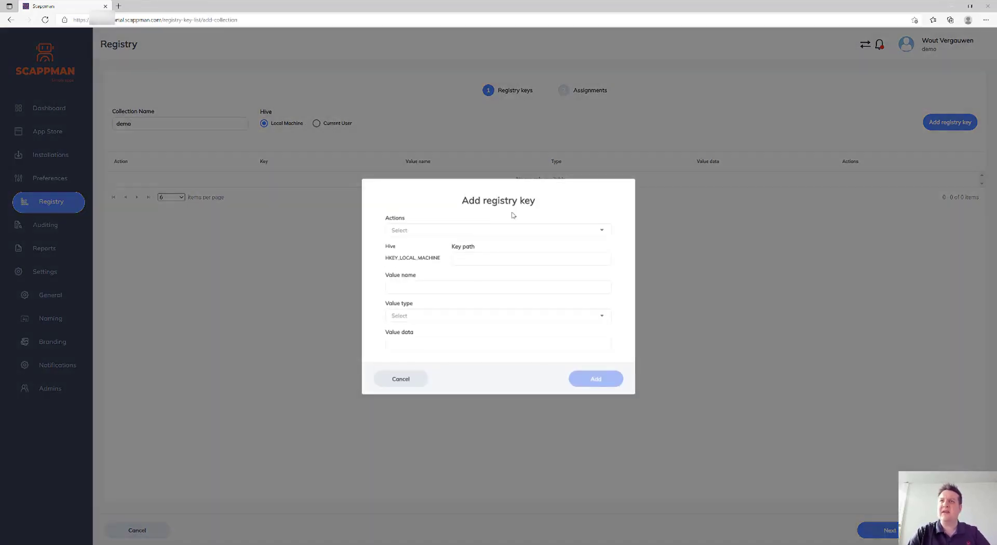
{"action": "left_click", "coordinate": [439, 230]}
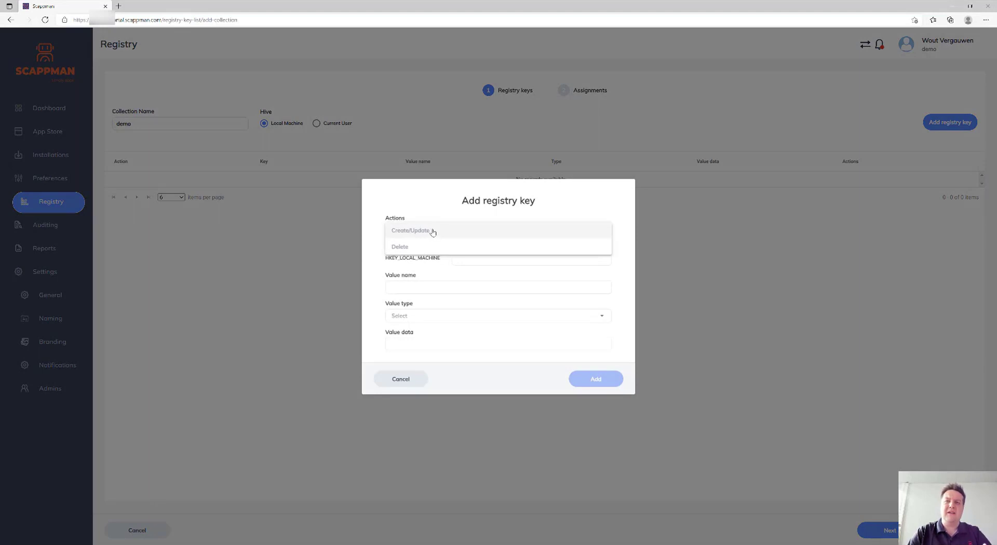
{"action": "left_click", "coordinate": [433, 231]}
{"action": "left_click", "coordinate": [478, 257]}
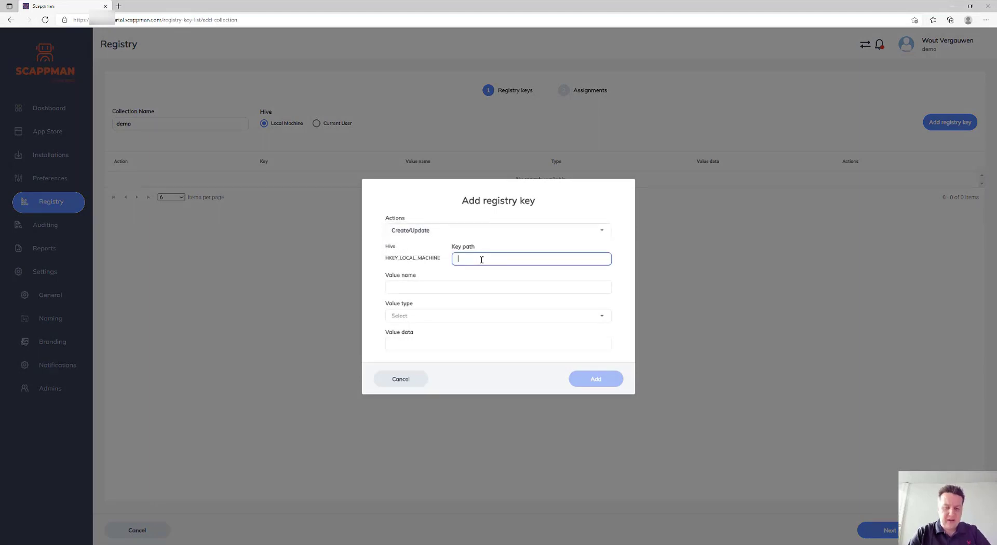
{"action": "type", "text": "SOFTWARE"}
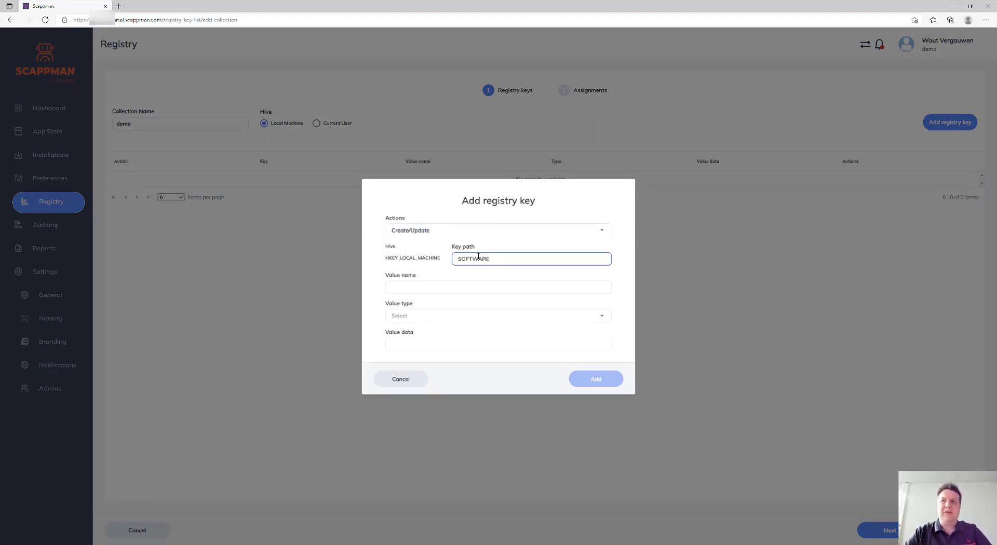
{"action": "type", "text": "\\scappman"}
{"action": "key", "text": "Tab"}
{"action": "type", "text": "demo"}
{"action": "key", "text": "Tab"}
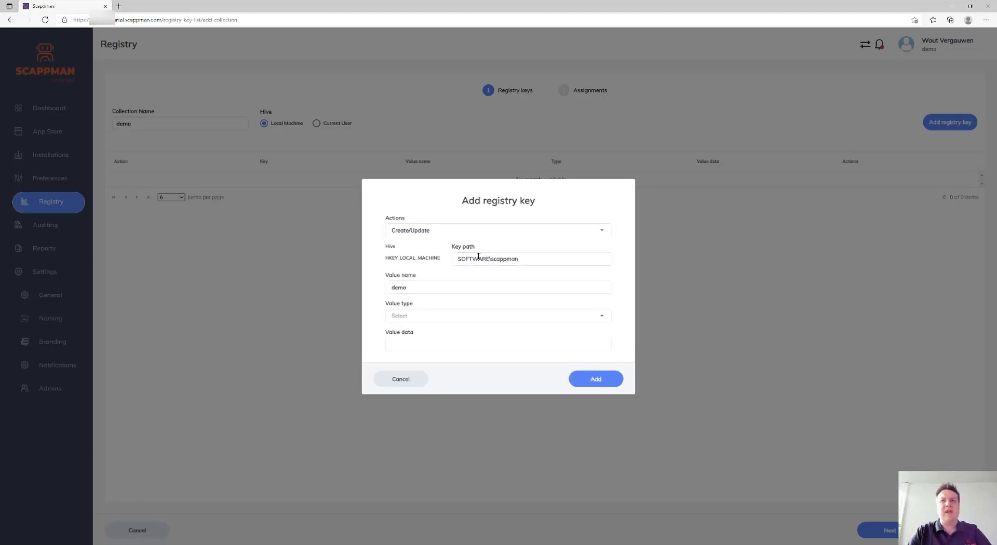
{"action": "left_click", "coordinate": [511, 315]}
{"action": "left_click", "coordinate": [428, 333]}
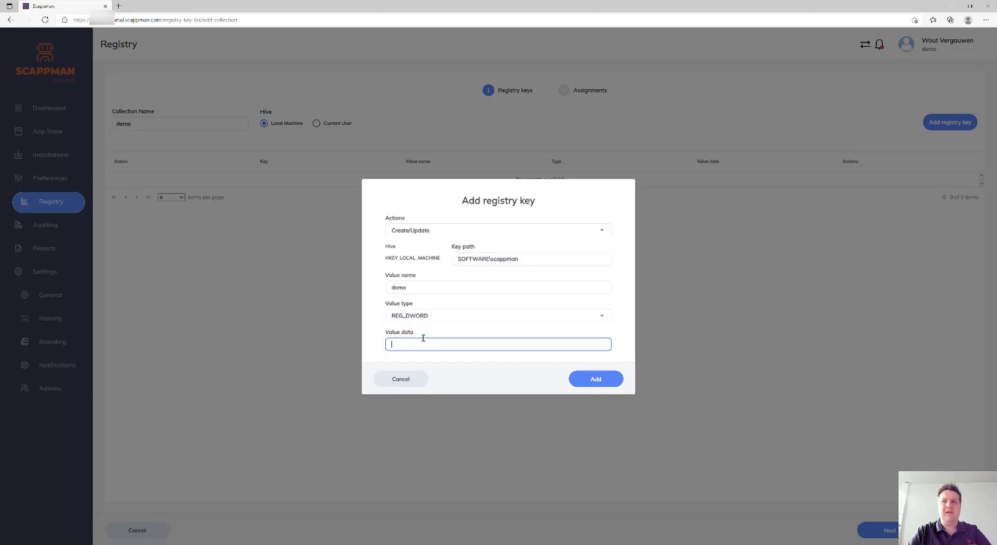
{"action": "type", "text": "1"}
{"action": "left_click", "coordinate": [586, 381]}
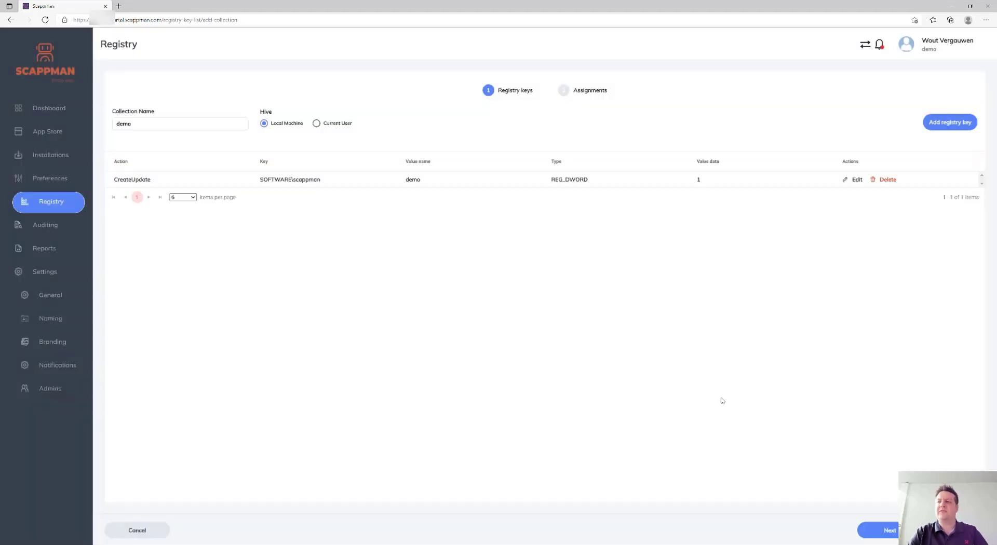
- Assign the demo collection to All Devices and deploy it
{"action": "left_click", "coordinate": [869, 531]}
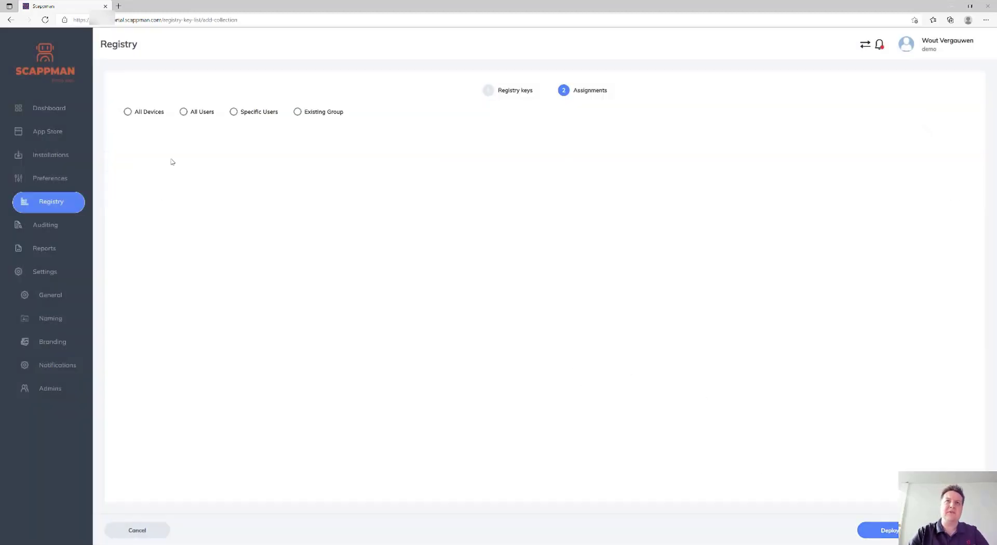
{"action": "left_click", "coordinate": [144, 116]}
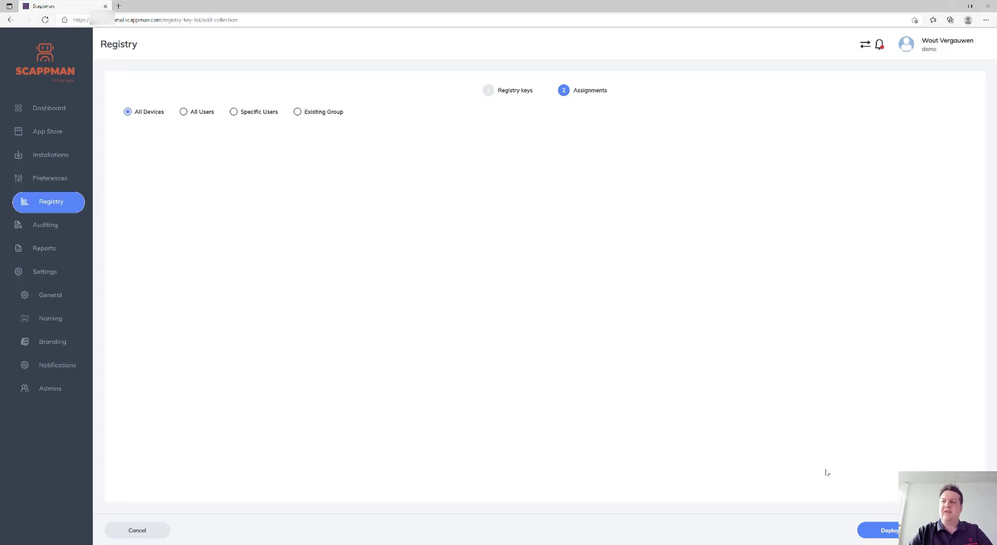
{"action": "left_click", "coordinate": [880, 534]}
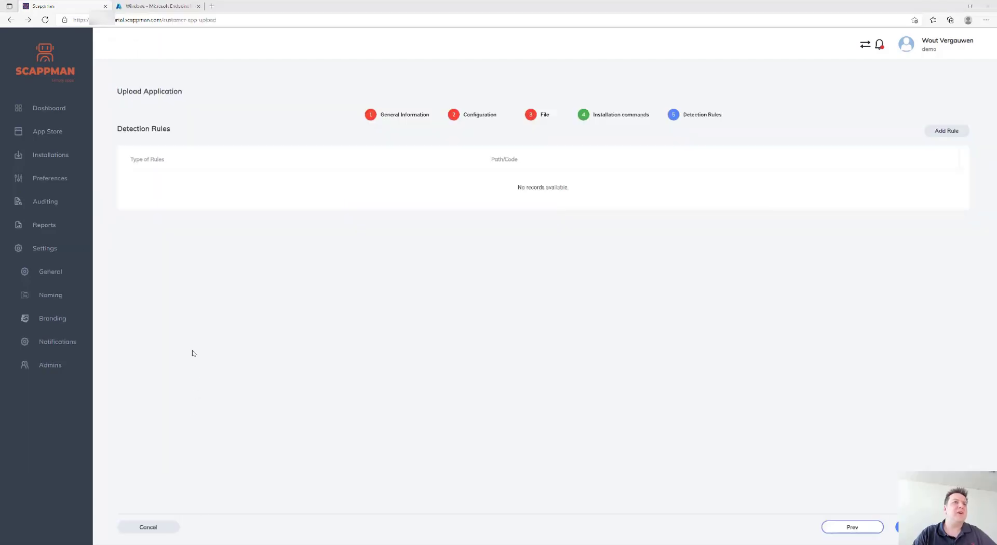
- Go through Auditing to the Reports list of 85 applications with installed, failed and outdated counts
{"action": "left_click", "coordinate": [70, 210]}
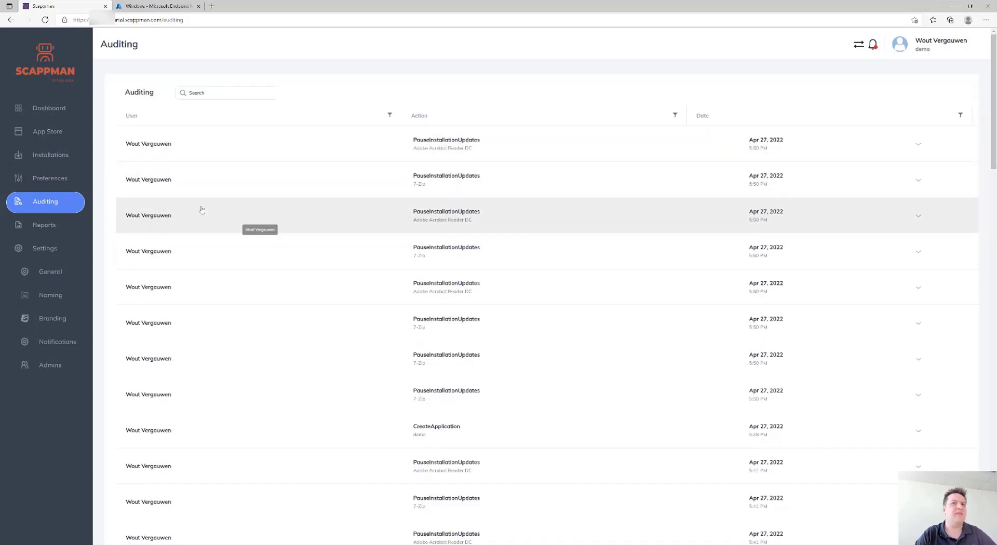
{"action": "left_click", "coordinate": [68, 227]}
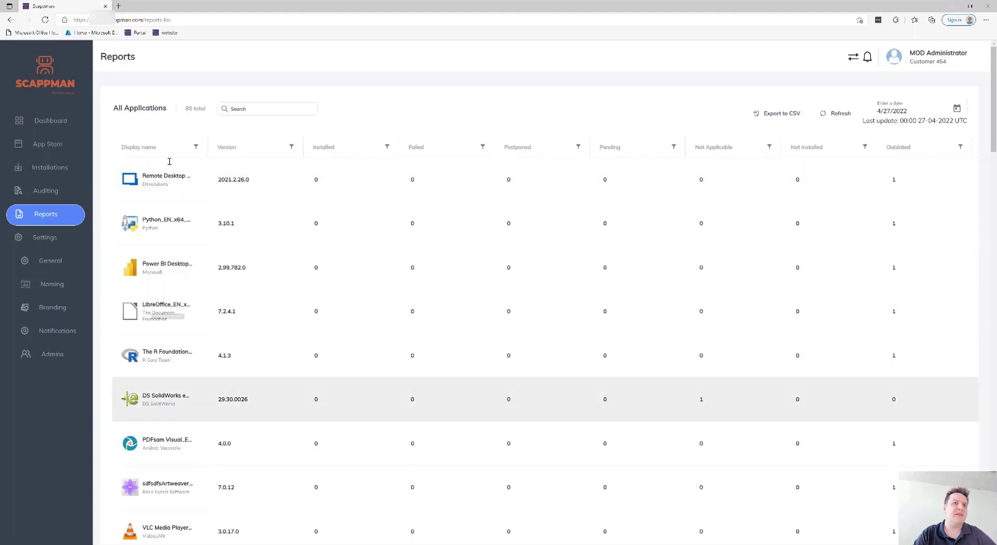
- Open Remote Desktop Manager's install details, include all applications, and check the Device Name filter
{"action": "left_click", "coordinate": [177, 186]}
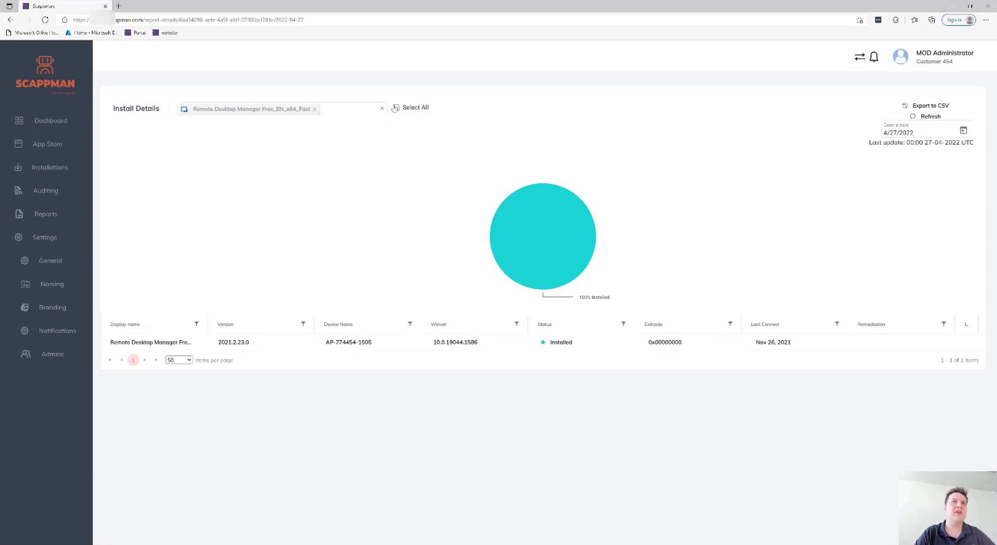
{"action": "left_click", "coordinate": [396, 108]}
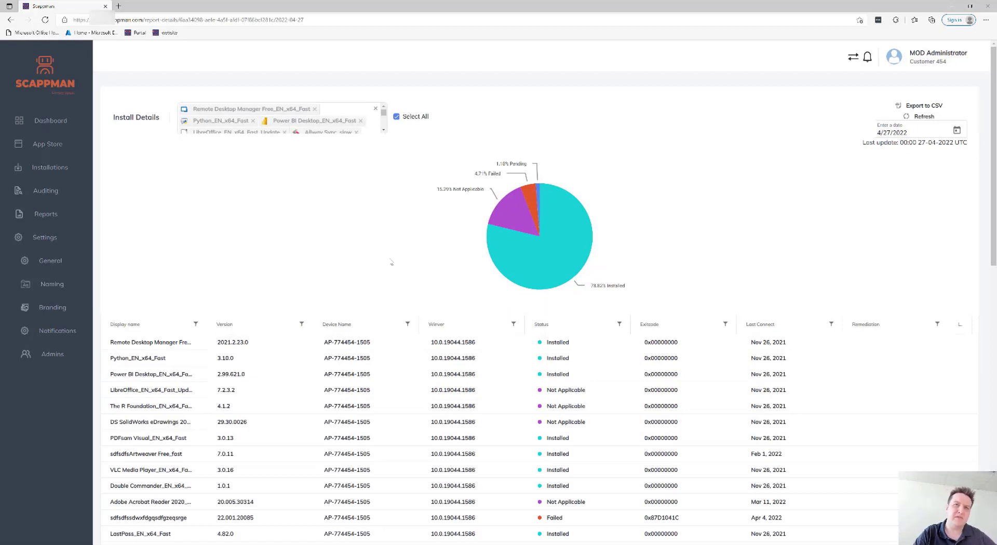
{"action": "left_click", "coordinate": [407, 324]}
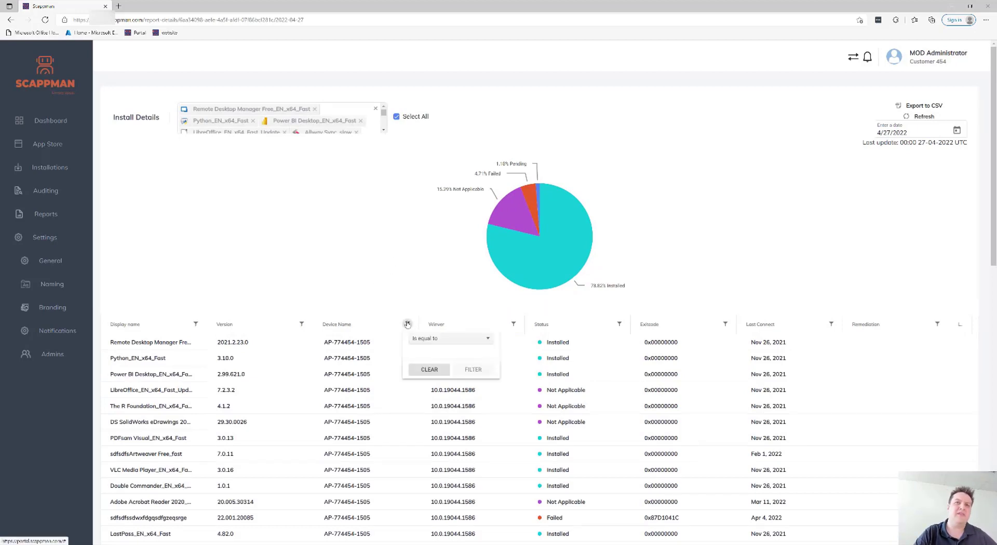
{"action": "left_click", "coordinate": [400, 258]}
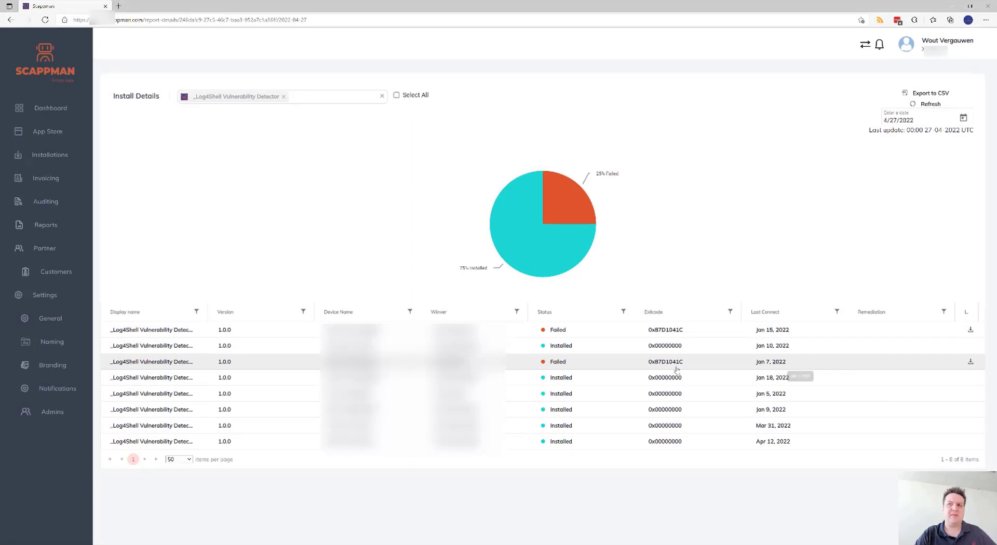
- Download the logs for the failed Jan 7 Log4Shell install with exit code 0x87D1041C
{"action": "double_click", "coordinate": [655, 364]}
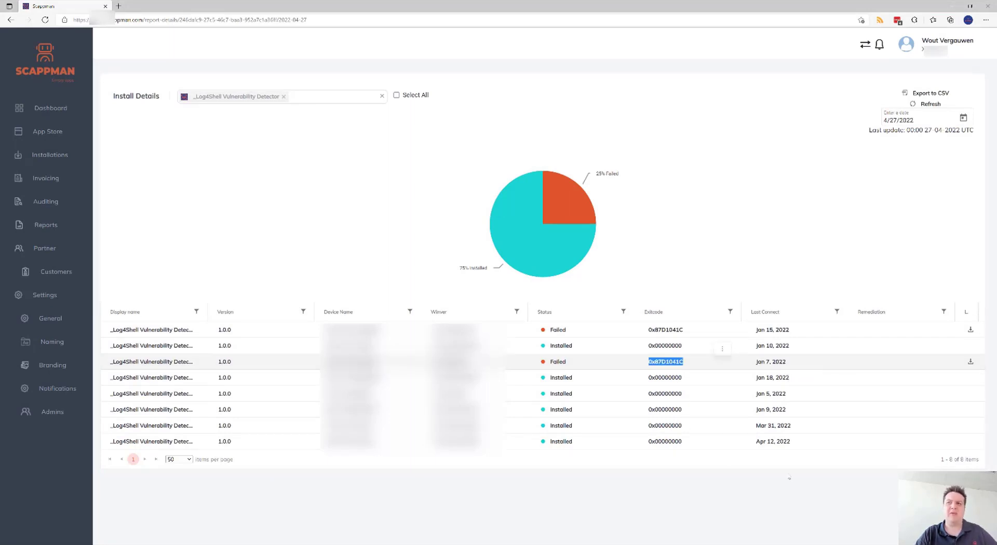
{"action": "left_click", "coordinate": [800, 496]}
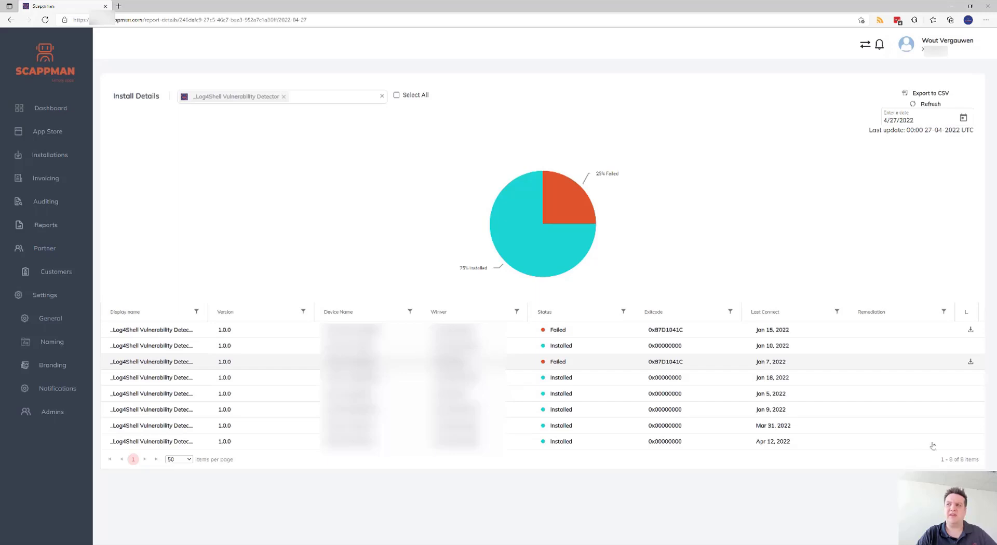
{"action": "left_click", "coordinate": [971, 362]}
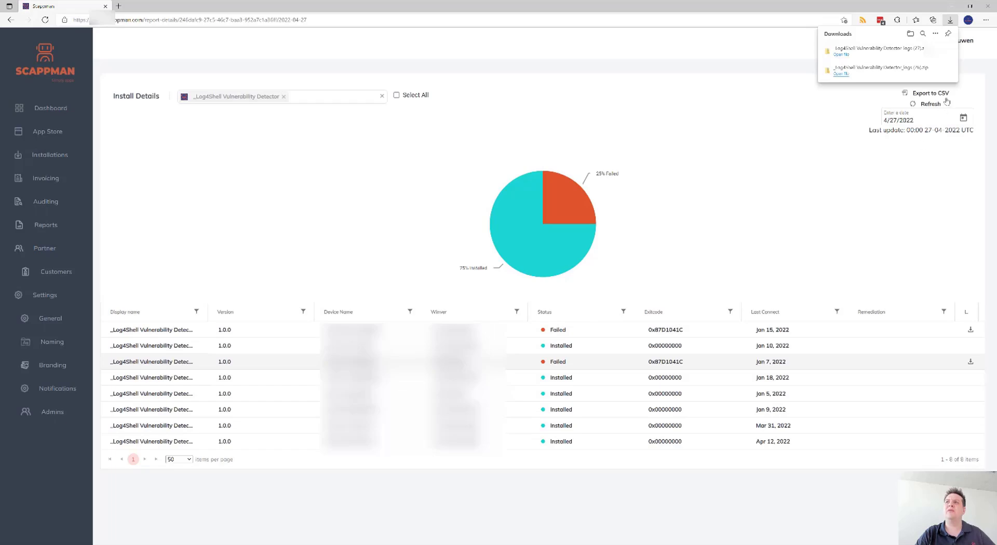
{"action": "left_click", "coordinate": [951, 6]}
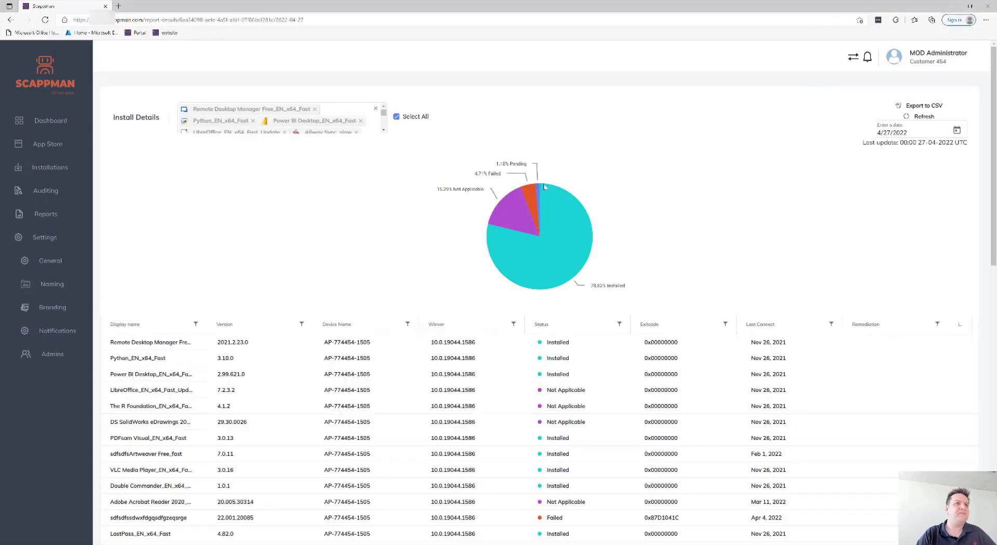
- Check the naming convention preview under Settings > Naming, then move to Branding settings
{"action": "left_click", "coordinate": [47, 286]}
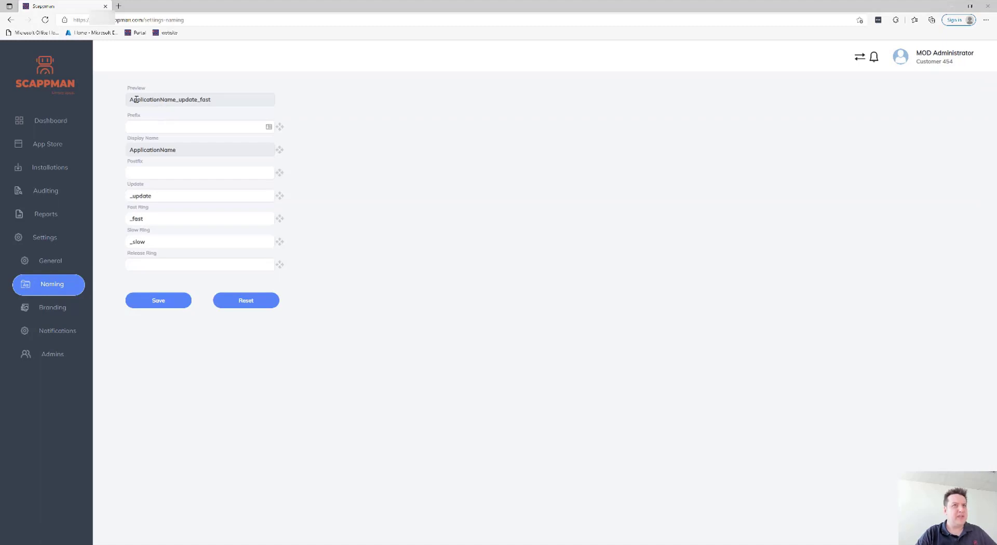
{"action": "left_click_drag", "start_coordinate": [135, 99], "coordinate": [220, 95]}
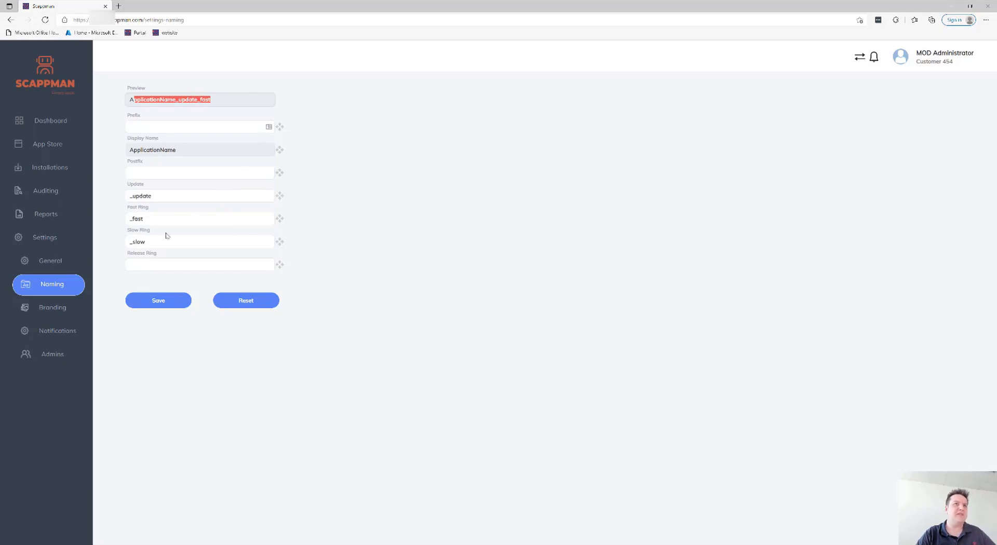
{"action": "left_click", "coordinate": [56, 313]}
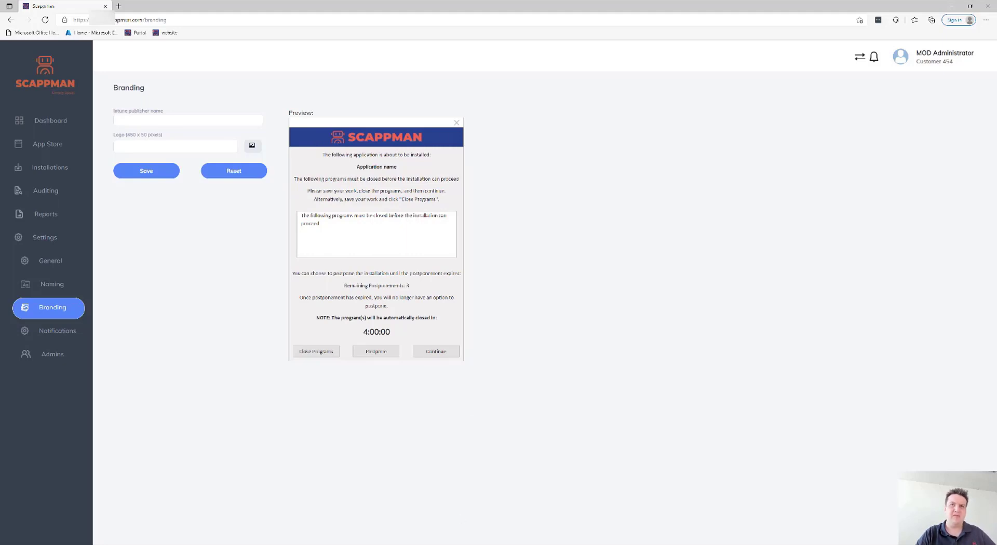
- View a sample update prompt image in Photos, then go to the Notifications settings
{"action": "left_click", "coordinate": [517, 544]}
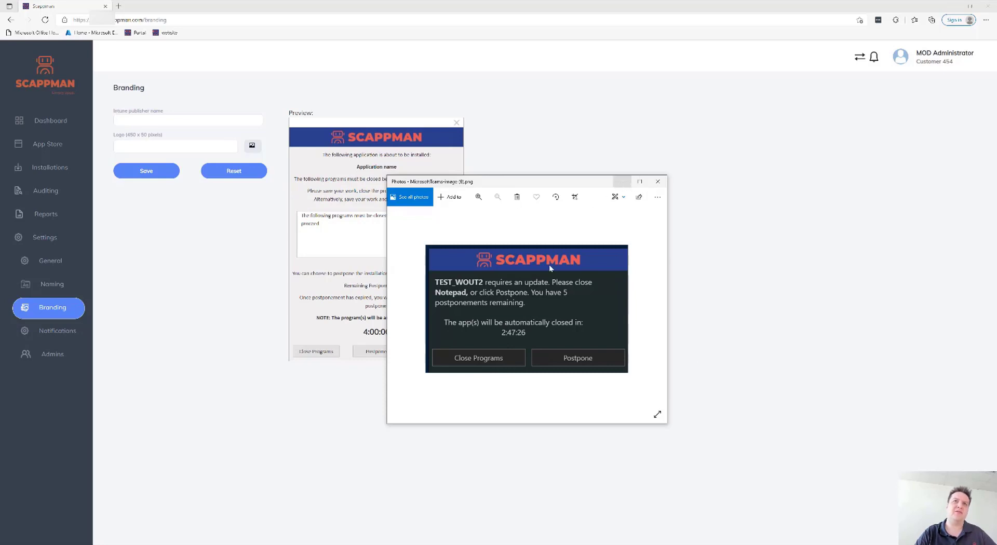
{"action": "left_click", "coordinate": [621, 182]}
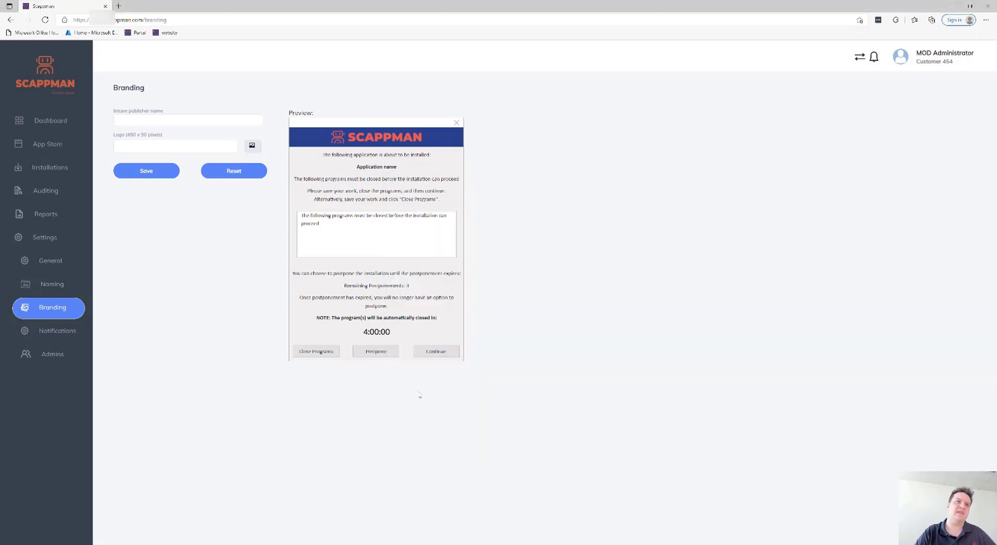
{"action": "left_click", "coordinate": [50, 332]}
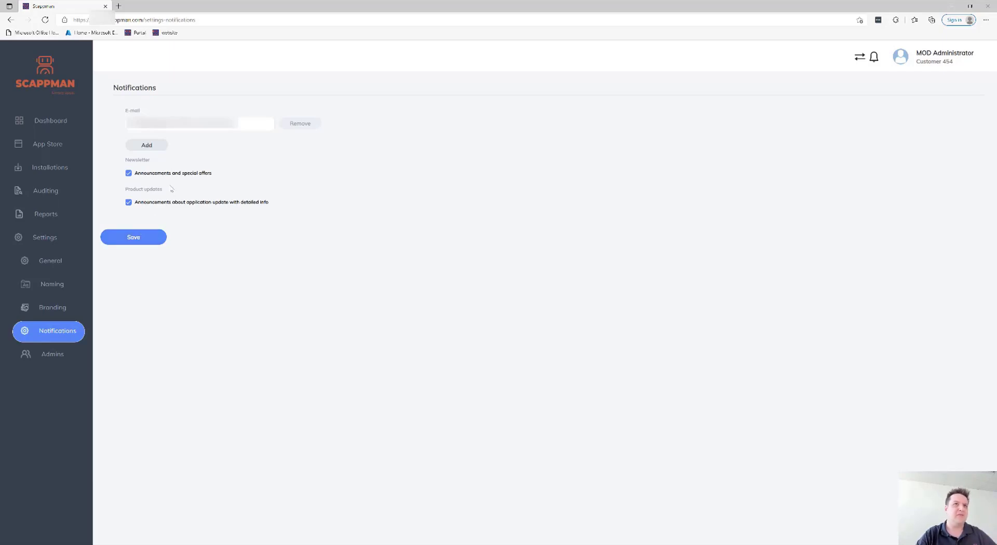
- Review the four admin users' Admin and ReadOnlyAdmin roles, then return to the Dashboard
{"action": "left_click", "coordinate": [48, 357]}
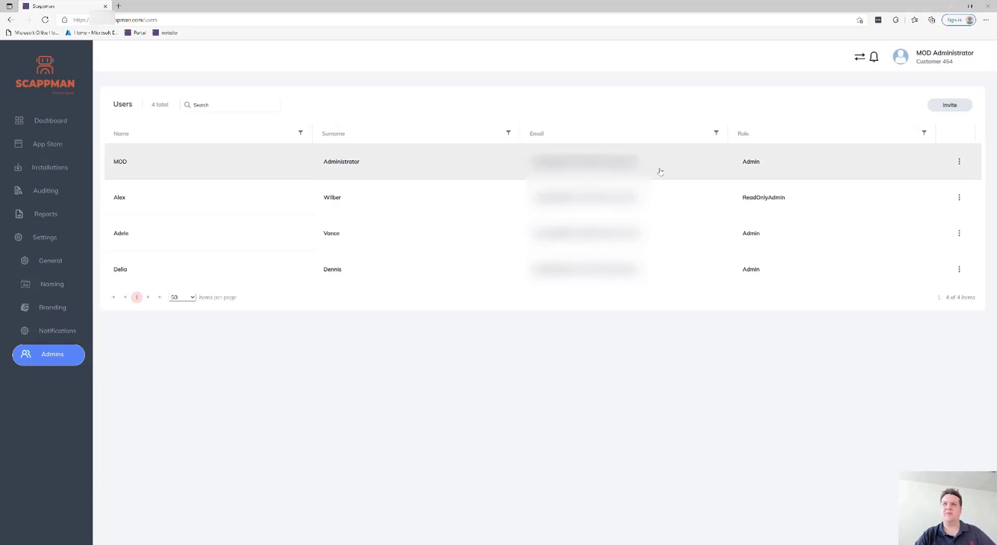
{"action": "double_click", "coordinate": [751, 161]}
{"action": "double_click", "coordinate": [794, 199]}
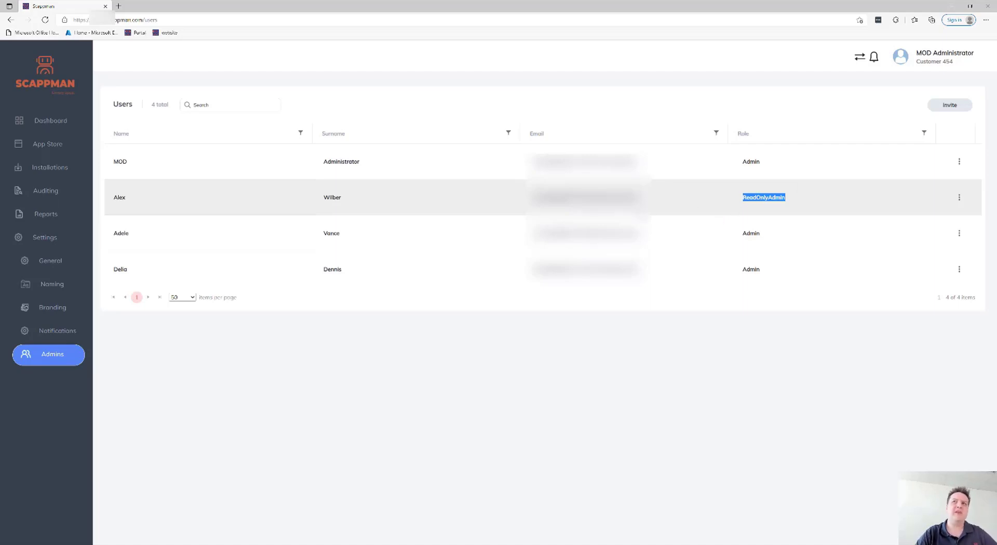
{"action": "left_click", "coordinate": [784, 168]}
{"action": "double_click", "coordinate": [784, 168]}
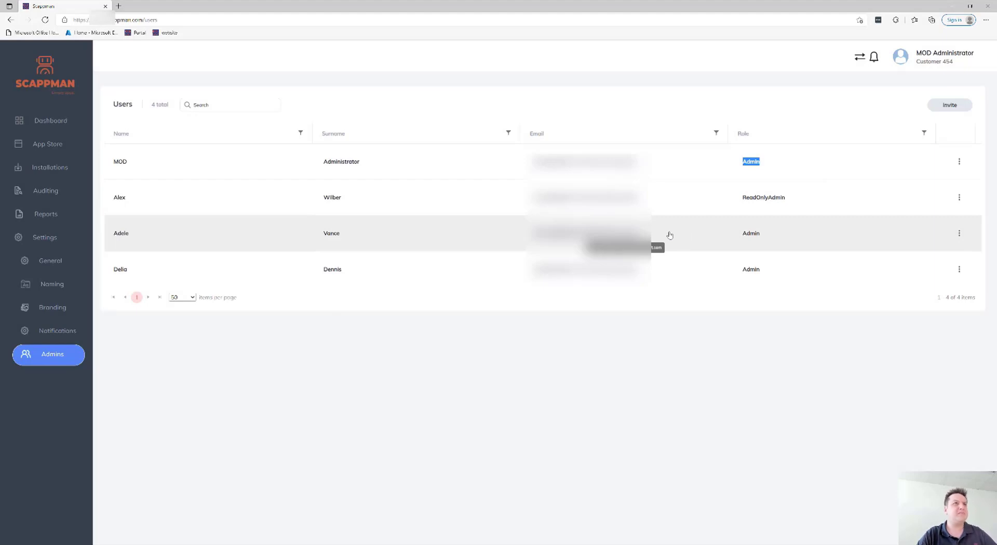
{"action": "left_click", "coordinate": [52, 120]}
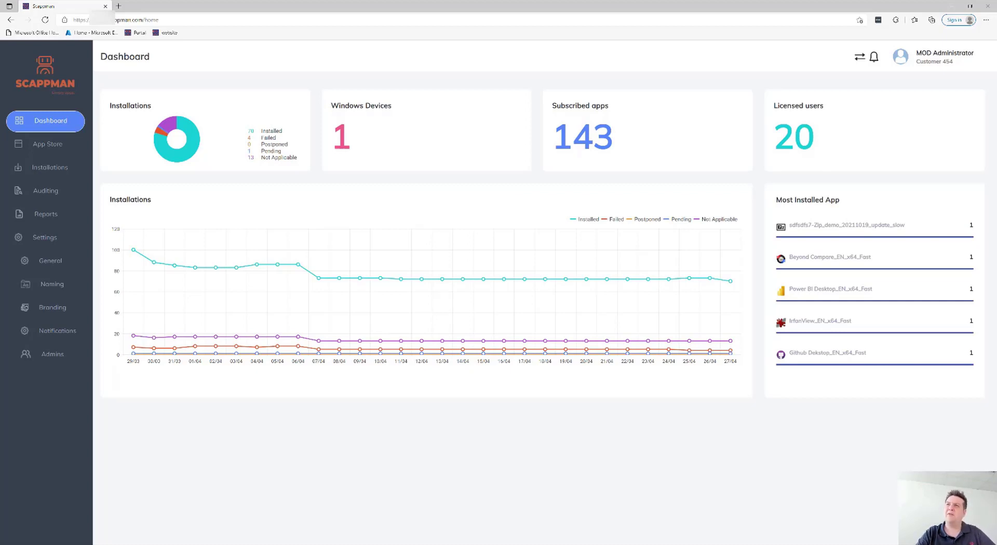
- Switch to the MSP 278 tenant, filter the dashboard to Failed installations, and open Customers
{"action": "left_click", "coordinate": [930, 56]}
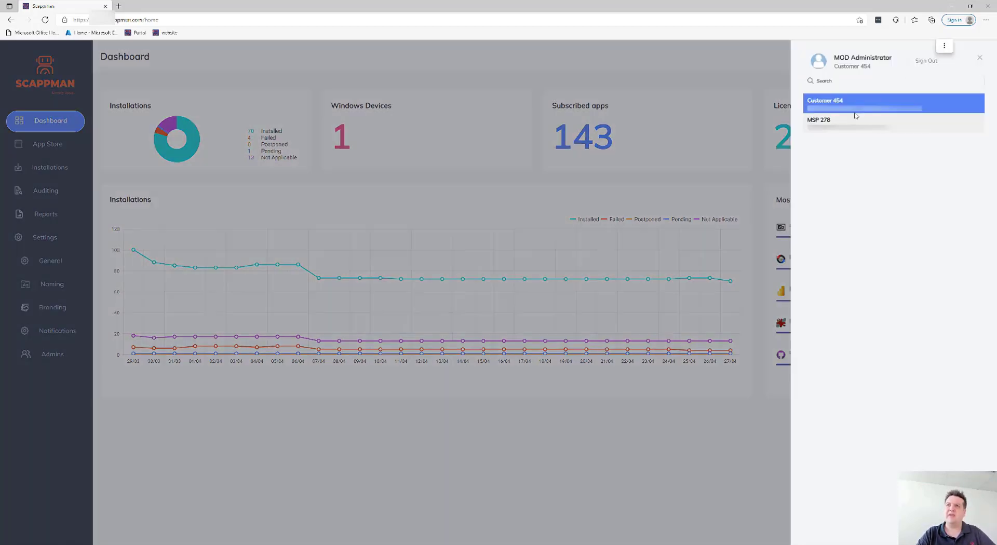
{"action": "left_click", "coordinate": [834, 123]}
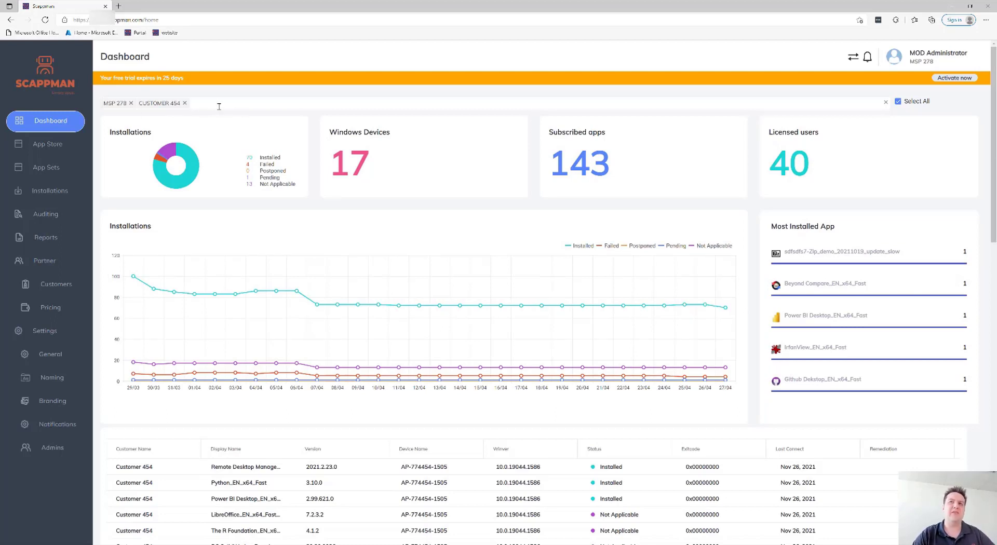
{"action": "left_click", "coordinate": [162, 165]}
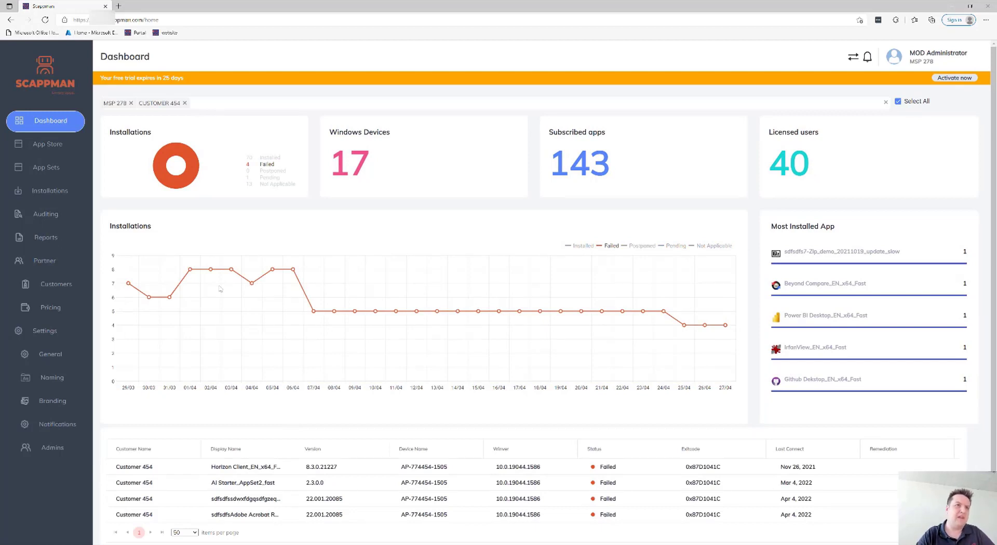
{"action": "left_click", "coordinate": [57, 285]}
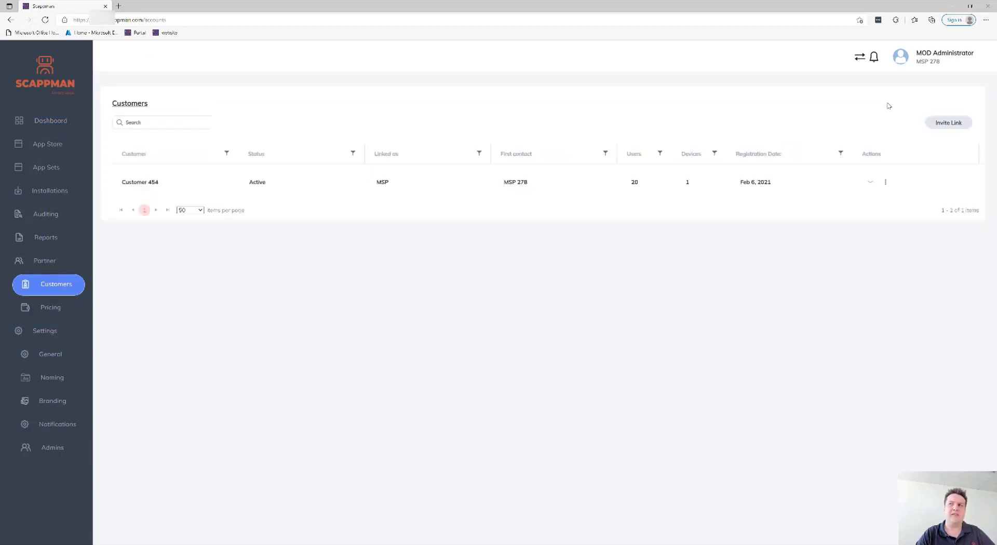
{"action": "left_click", "coordinate": [951, 123]}
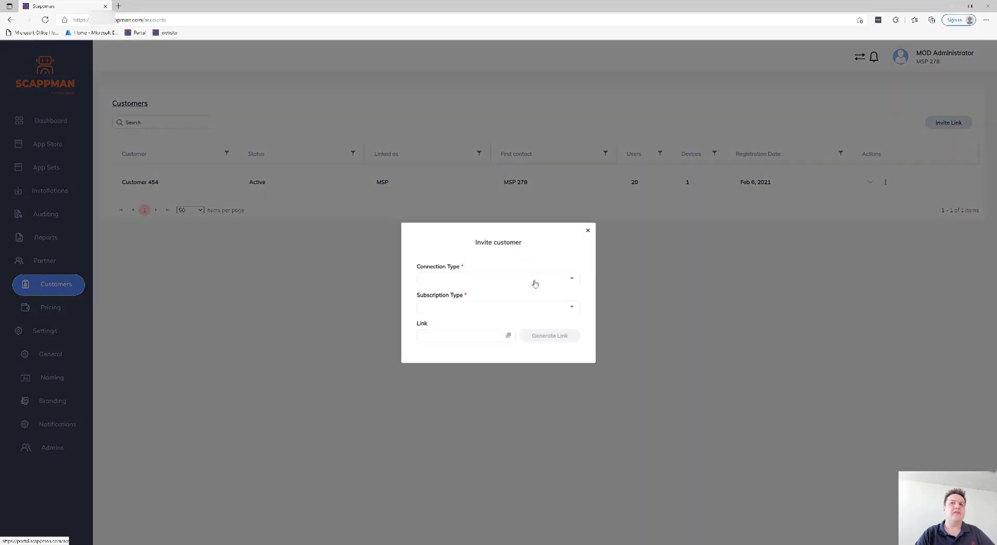
{"action": "left_click", "coordinate": [532, 283]}
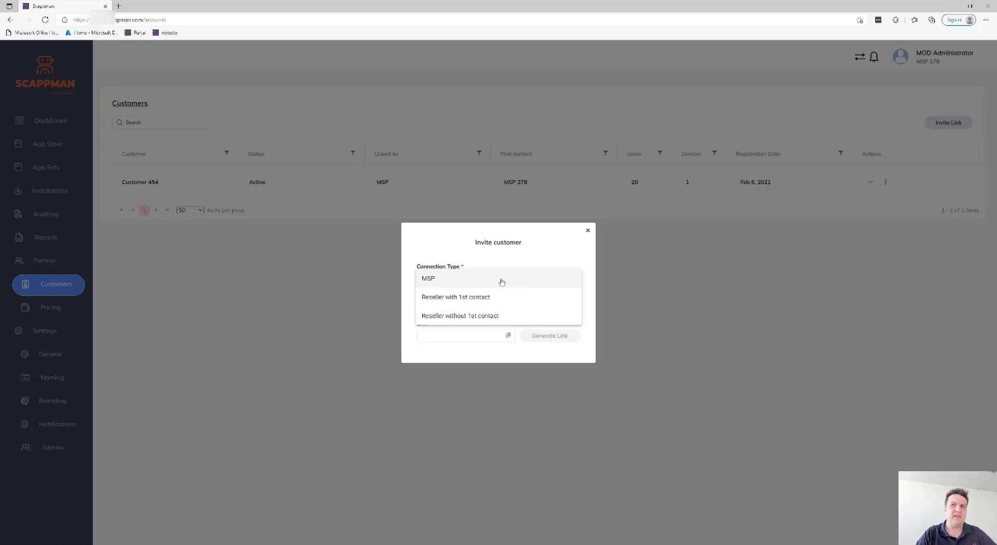
{"action": "left_click", "coordinate": [502, 282]}
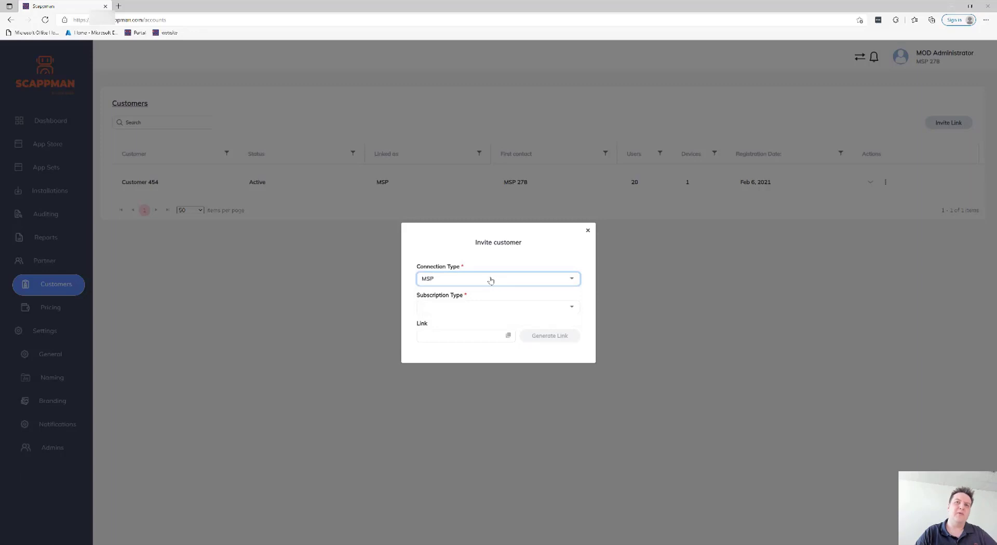
{"action": "left_click", "coordinate": [588, 231]}
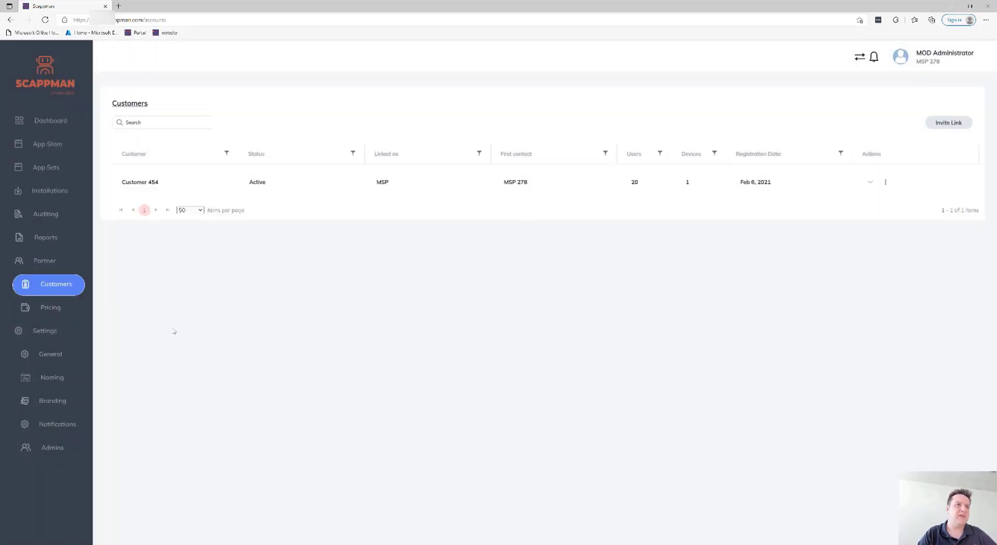
- Open the MSP tenant's Admins list and highlight the CustomerAdmin role among its three users
{"action": "left_click", "coordinate": [62, 449]}
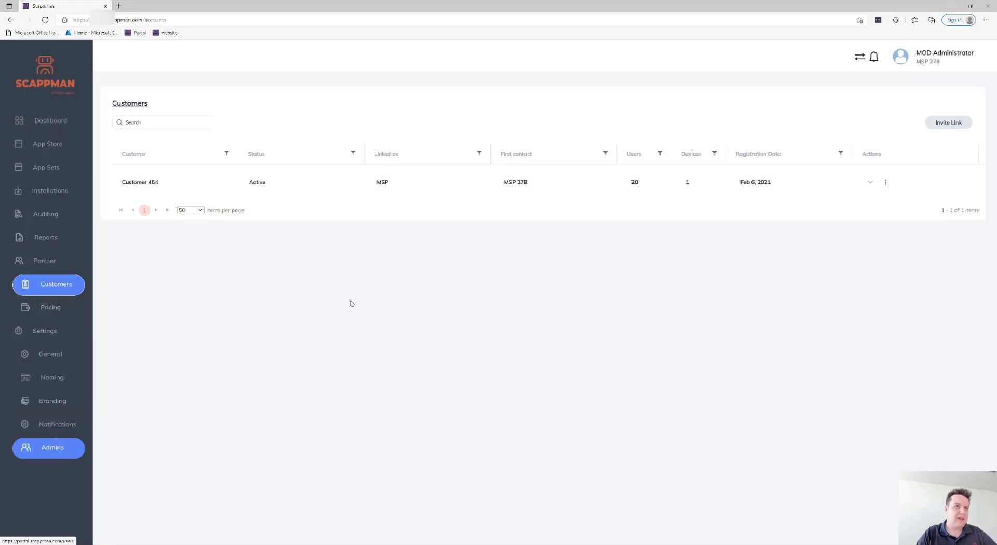
{"action": "left_click", "coordinate": [73, 450]}
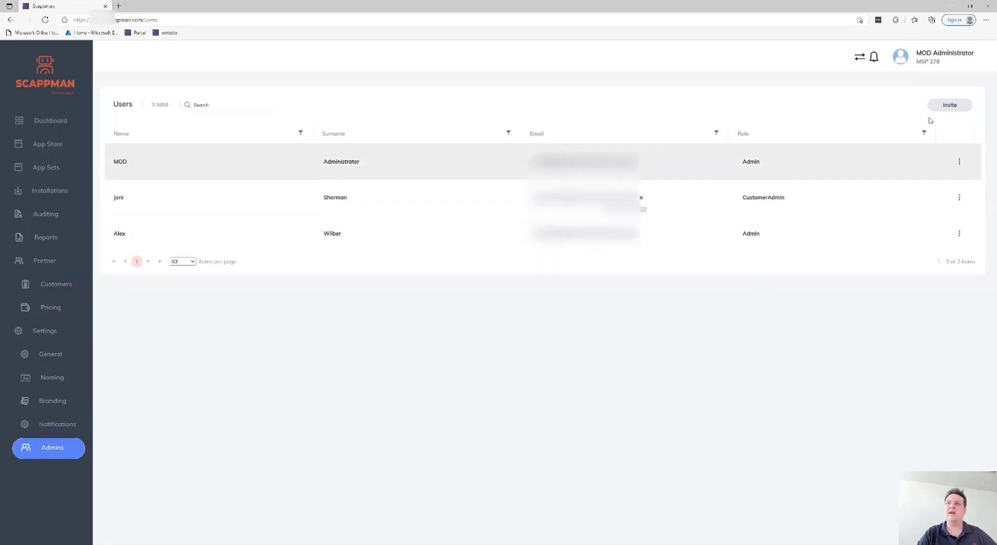
{"action": "double_click", "coordinate": [821, 166]}
{"action": "triple_click", "coordinate": [799, 206]}
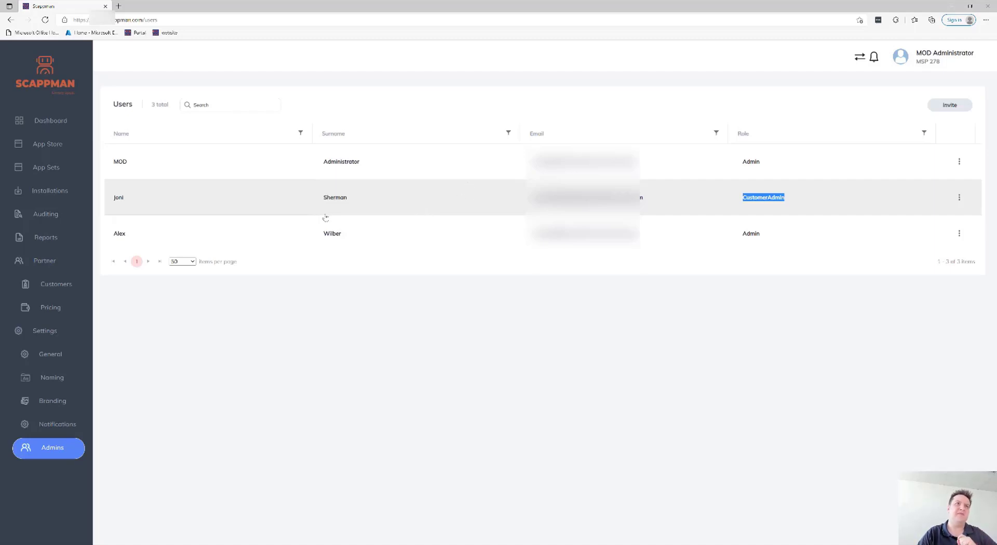
- Go to App Sets and edit the 'both' set with ActivePresenter, Adobe AIR and LosslessCut
{"action": "left_click", "coordinate": [51, 168]}
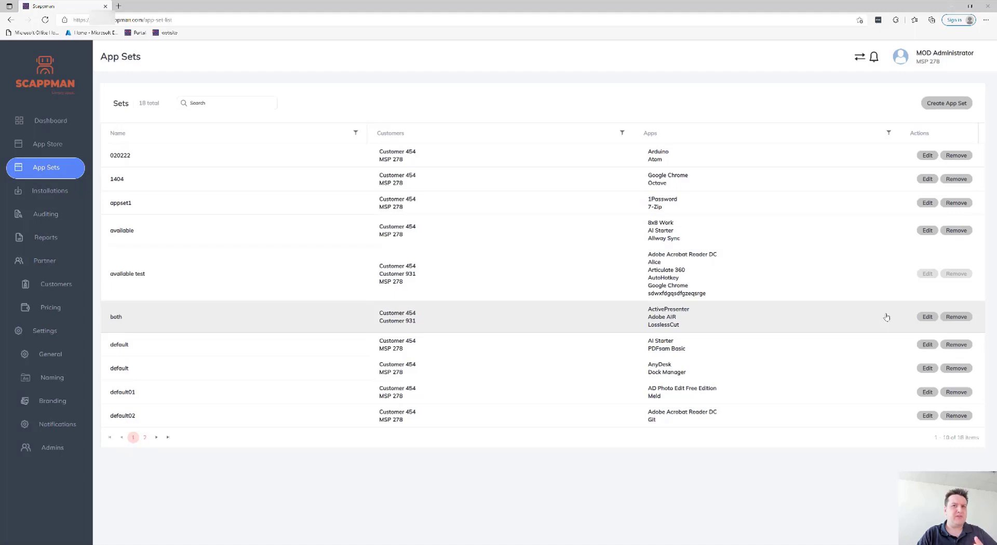
{"action": "left_click", "coordinate": [928, 317]}
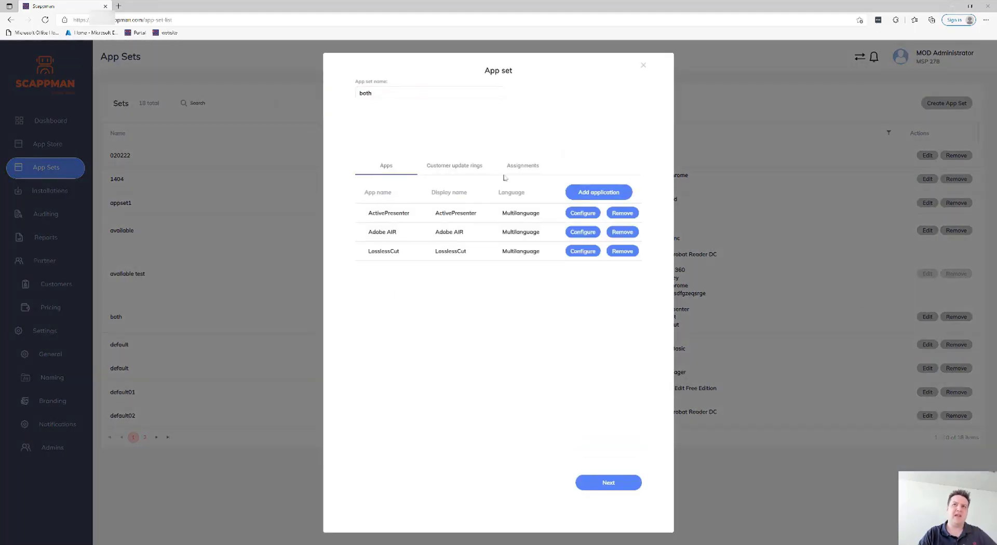
- Check the 'both' set's customer assignments, then begin adding an application from its Apps list
{"action": "left_click", "coordinate": [525, 171]}
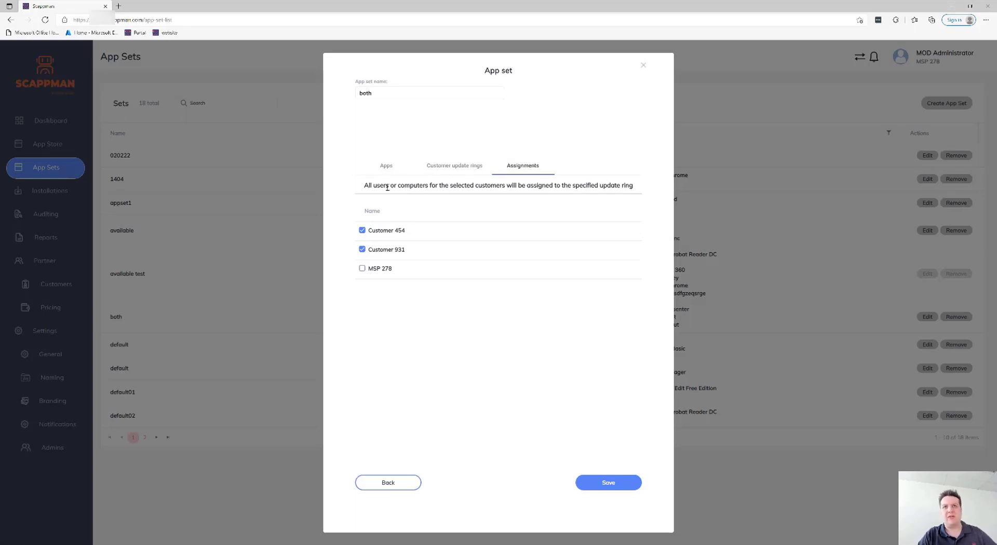
{"action": "left_click", "coordinate": [383, 166]}
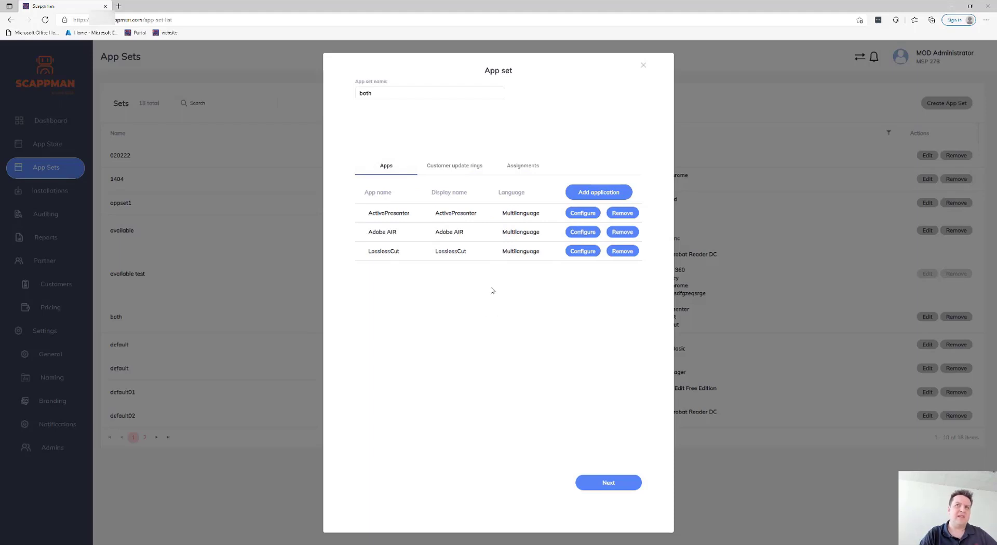
{"action": "left_click", "coordinate": [524, 166]}
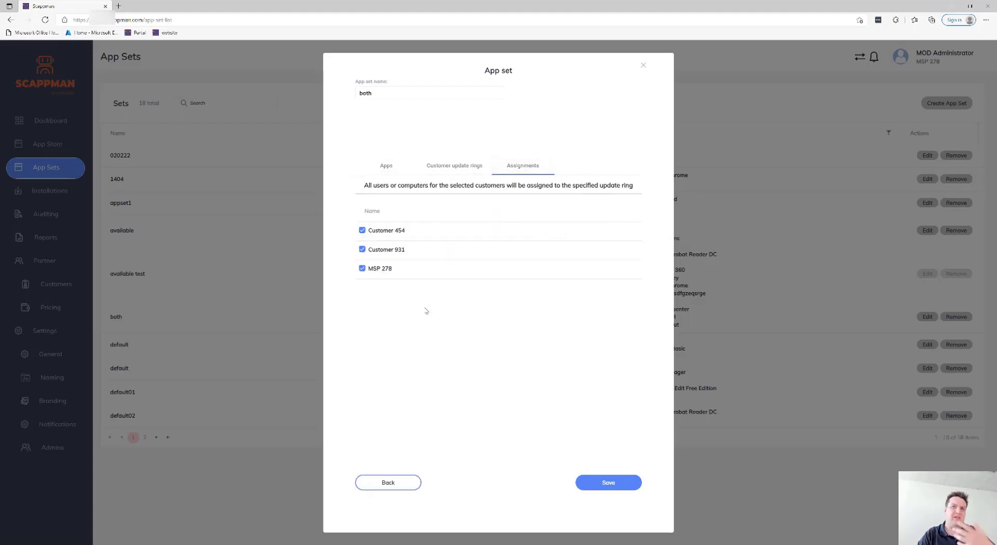
{"action": "left_click", "coordinate": [391, 168]}
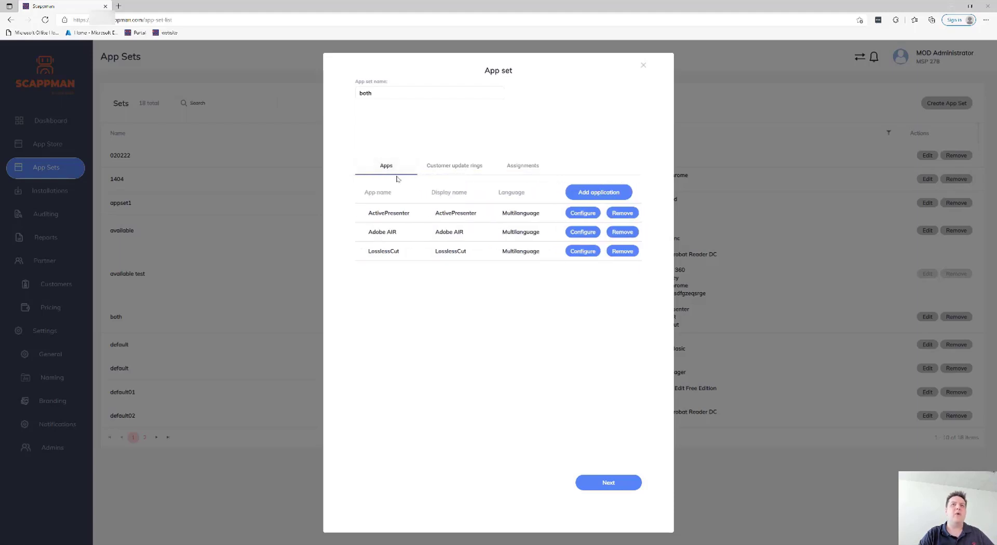
{"action": "left_click", "coordinate": [609, 198]}
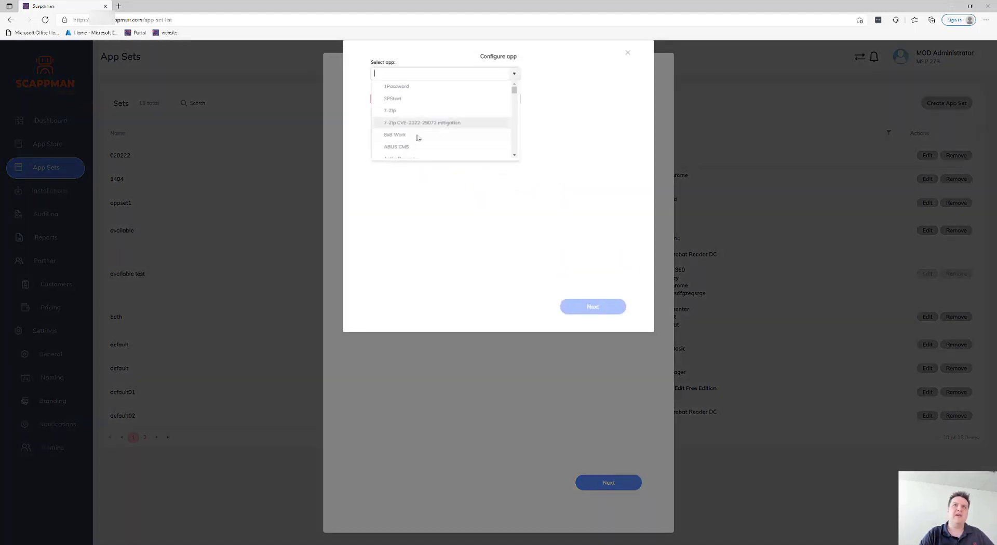
- Choose Adobe Digital Editions, pass Options, Bitness, Dependencies and Commands, and set assignment to Available
{"action": "scroll", "coordinate": [424, 153], "scroll_direction": "down", "scroll_amount": 2}
{"action": "left_click", "coordinate": [421, 139]}
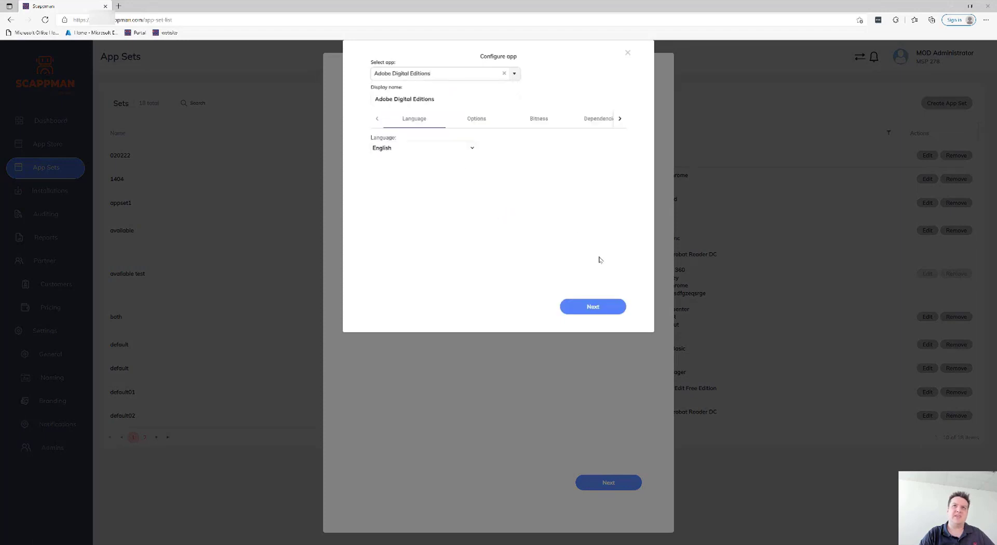
{"action": "left_click", "coordinate": [588, 306]}
{"action": "left_click", "coordinate": [594, 307]}
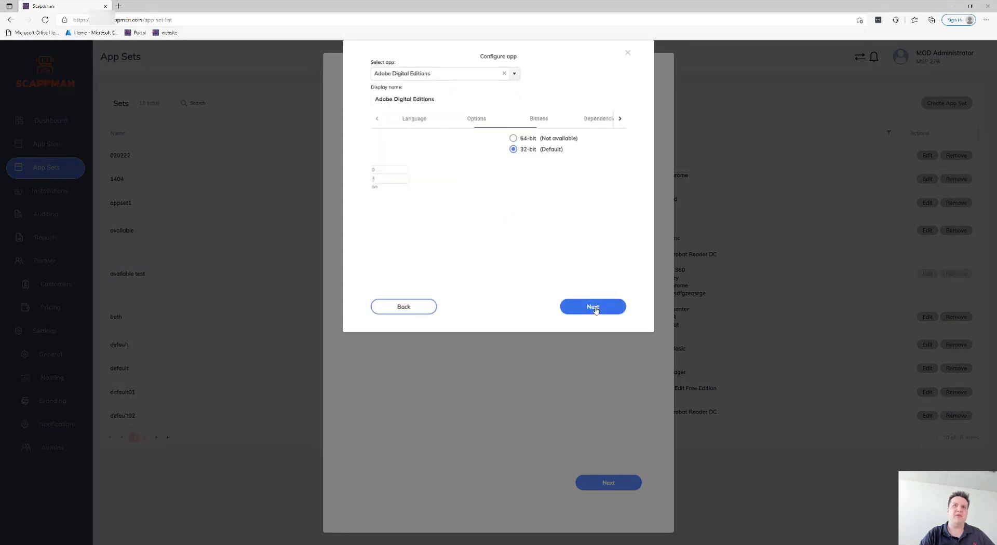
{"action": "left_click", "coordinate": [597, 308]}
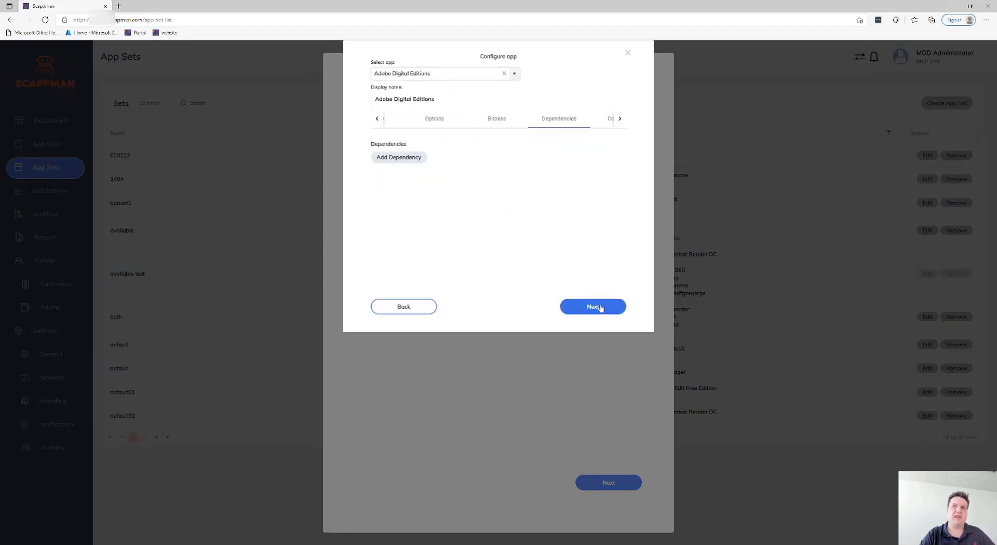
{"action": "left_click", "coordinate": [600, 307]}
{"action": "left_click", "coordinate": [603, 308]}
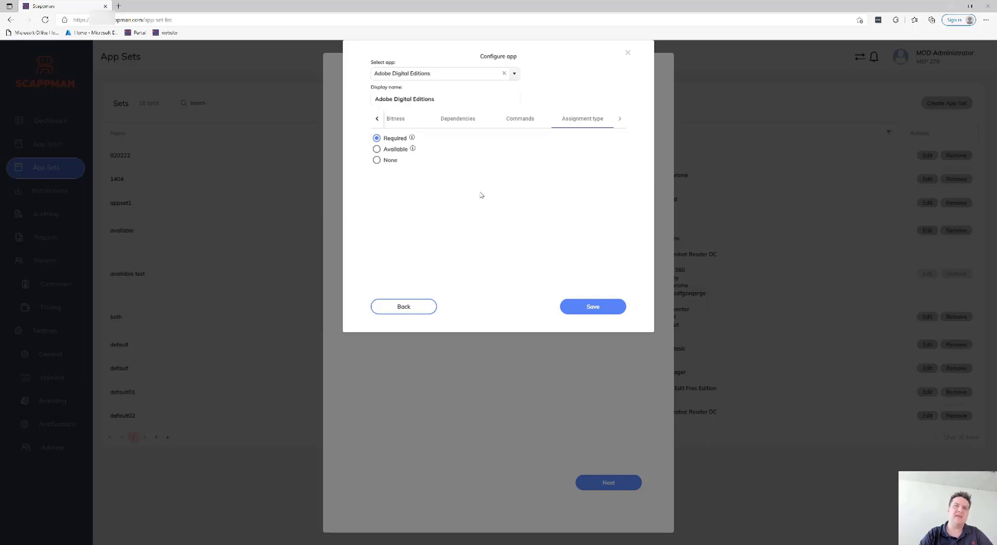
{"action": "left_click", "coordinate": [393, 151]}
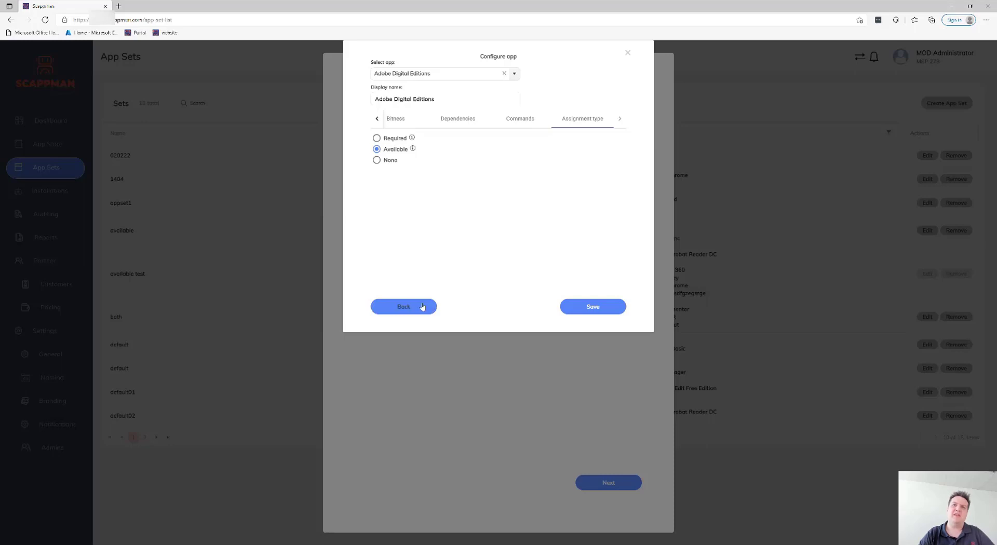
- Save Adobe Digital Editions into the set and enable per-customer update rings
{"action": "left_click", "coordinate": [592, 309]}
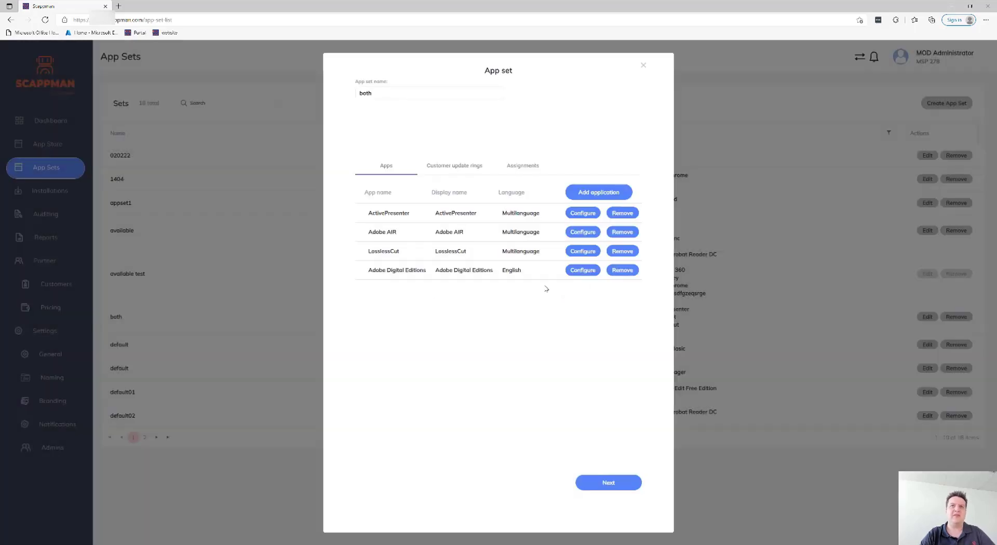
{"action": "left_click_drag", "start_coordinate": [366, 271], "coordinate": [486, 270]}
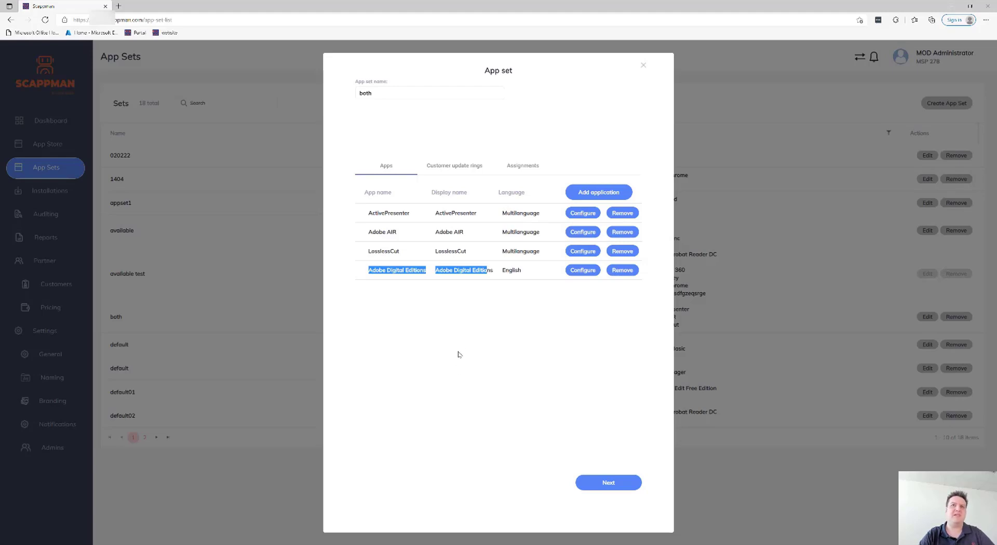
{"action": "left_click", "coordinate": [460, 166]}
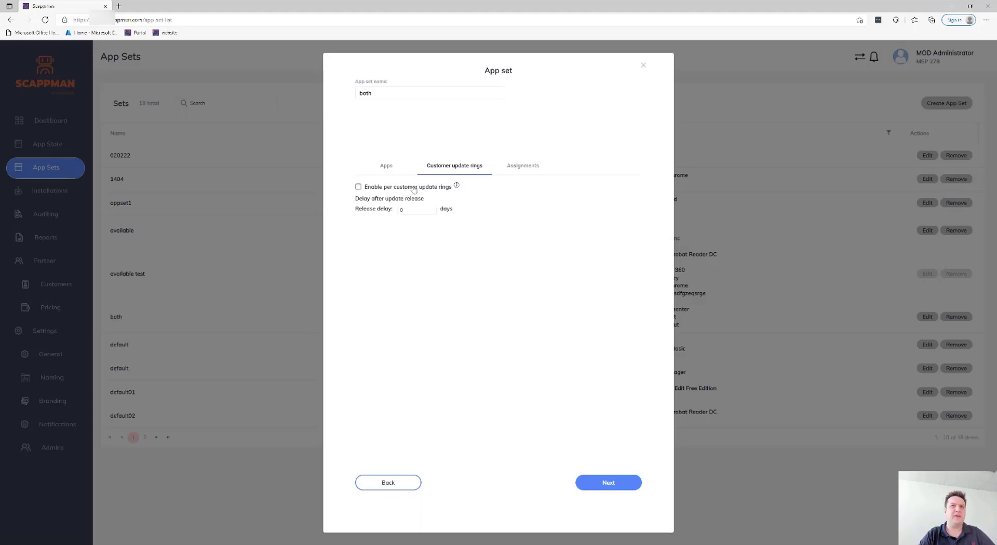
{"action": "left_click", "coordinate": [359, 186]}
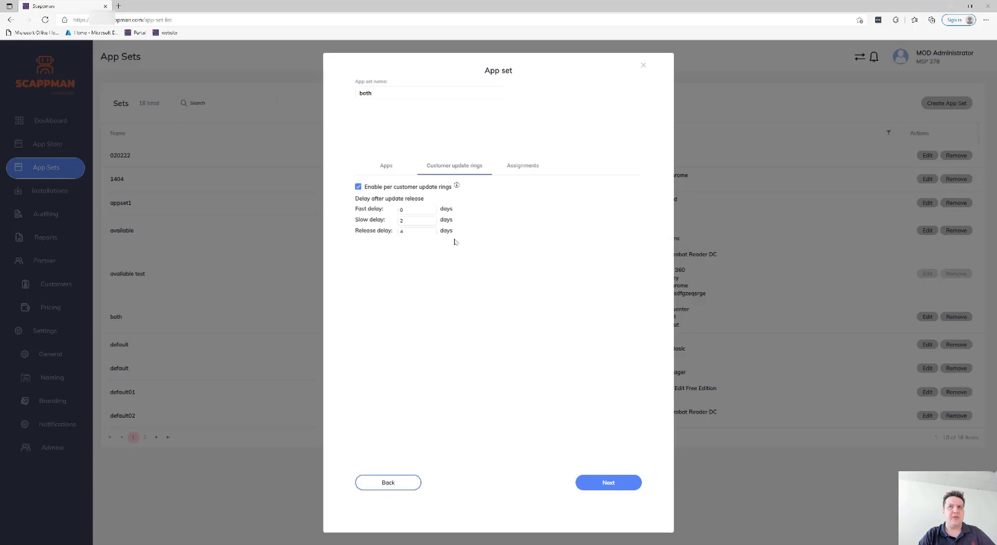
- Review the Fast, Slow and Release ring customers and the 2- and 4-day Slow and Release delays
{"action": "left_click", "coordinate": [523, 167]}
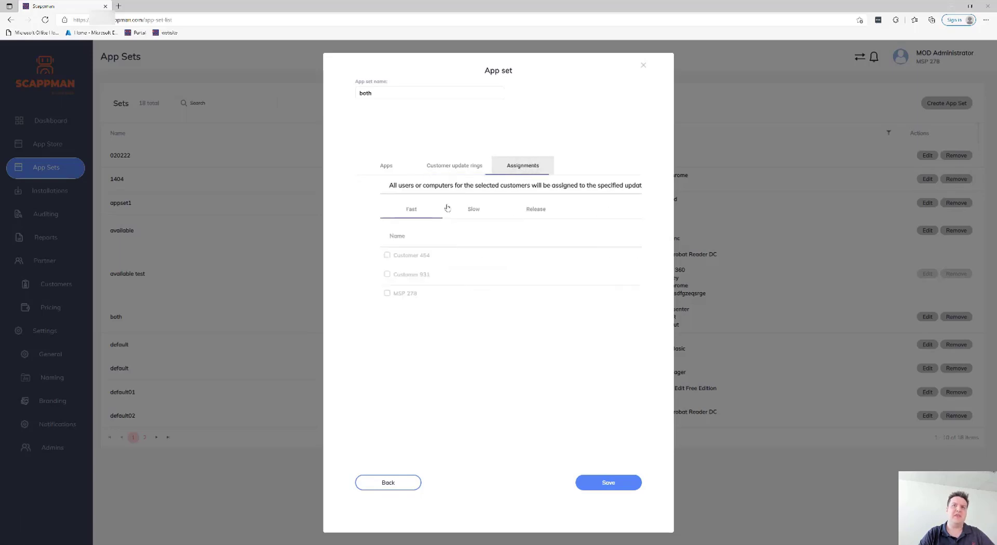
{"action": "left_click", "coordinate": [508, 208]}
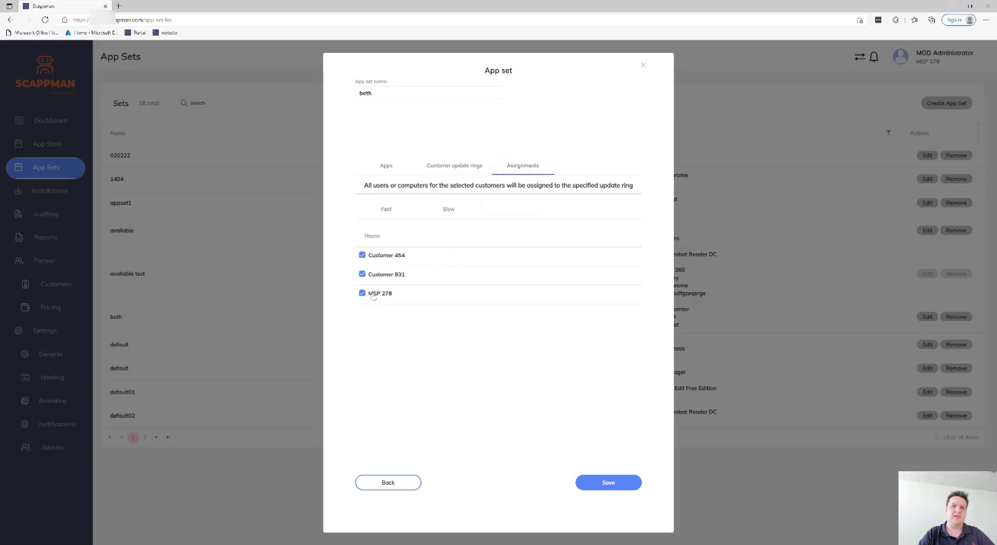
{"action": "left_click", "coordinate": [447, 210]}
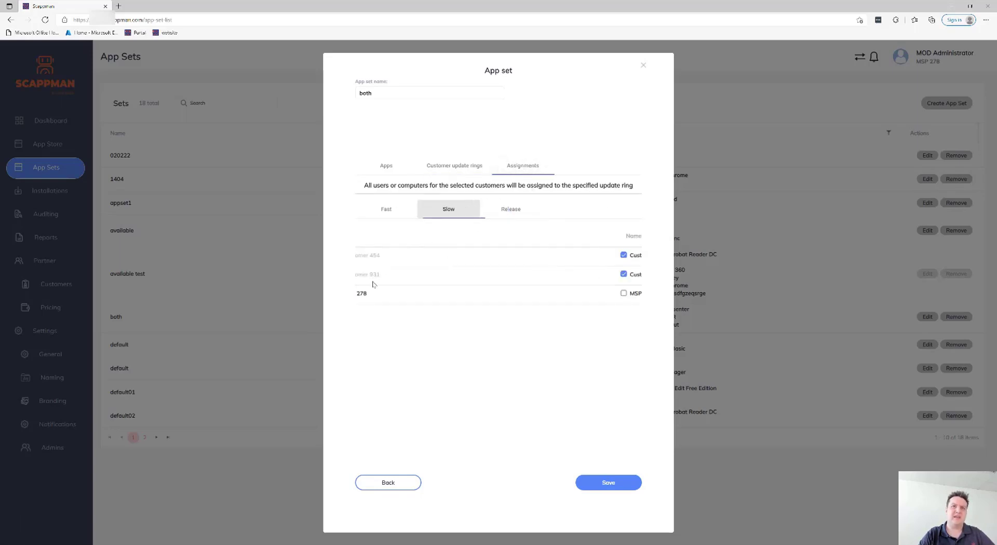
{"action": "left_click", "coordinate": [363, 293]}
{"action": "left_click", "coordinate": [467, 169]}
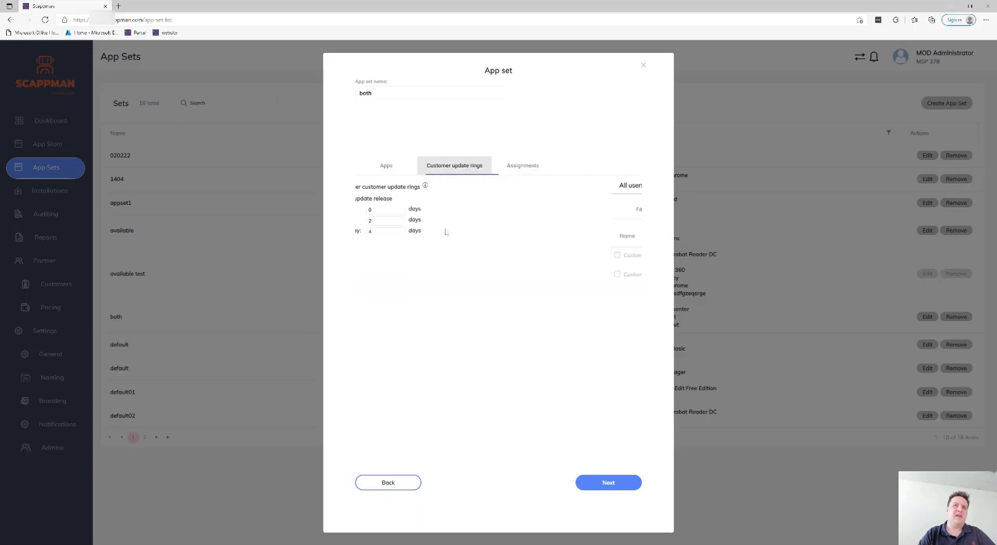
{"action": "left_click", "coordinate": [525, 166]}
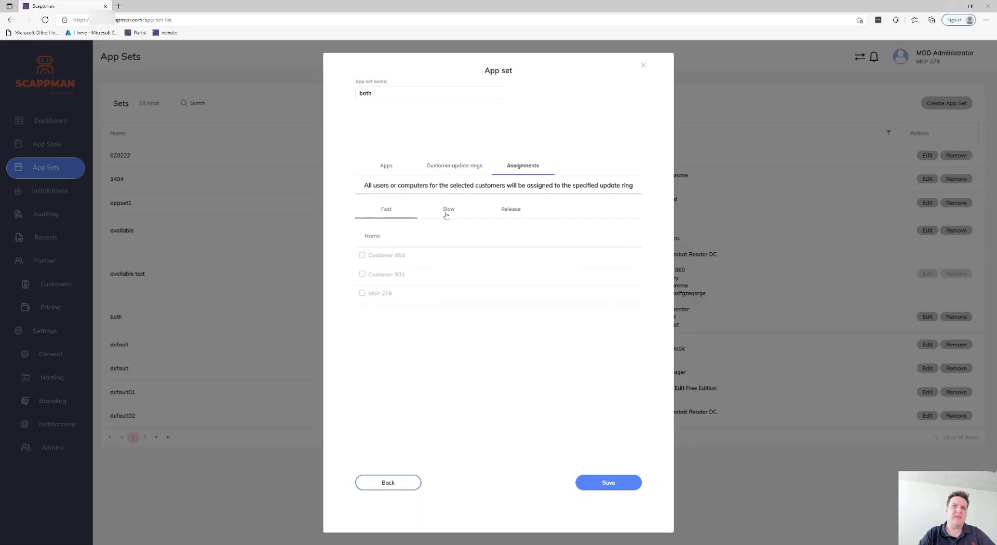
{"action": "left_click", "coordinate": [446, 215]}
{"action": "left_click", "coordinate": [467, 165]}
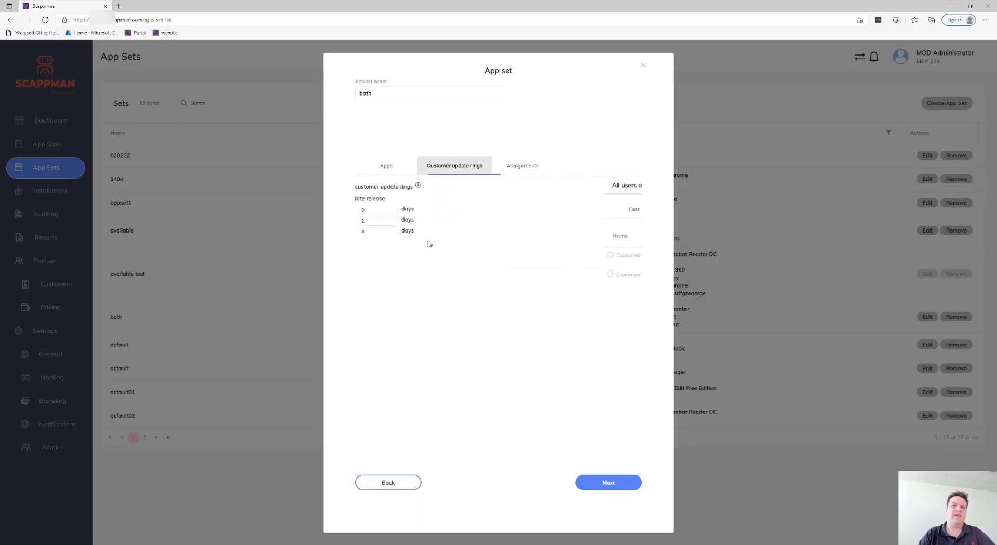
{"action": "double_click", "coordinate": [415, 223]}
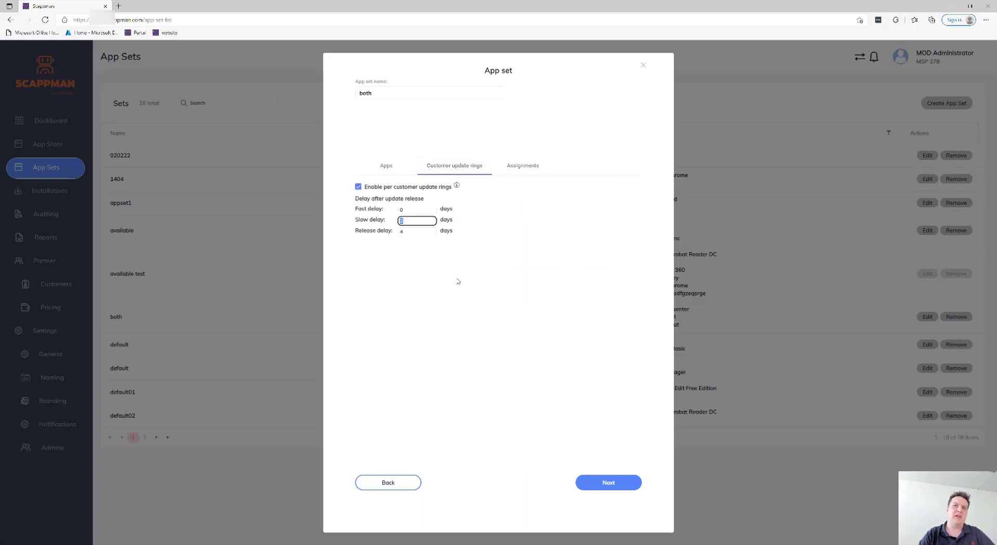
{"action": "double_click", "coordinate": [417, 232]}
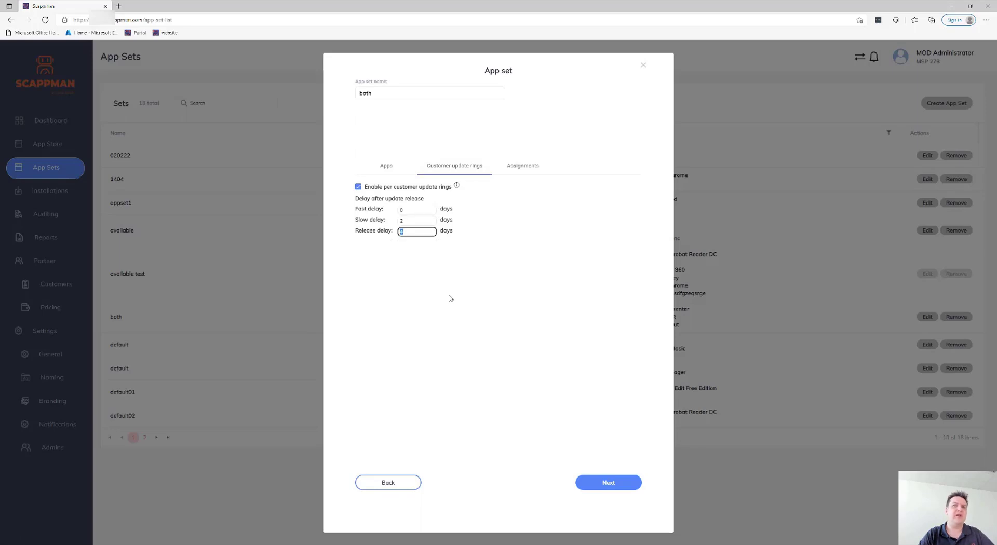